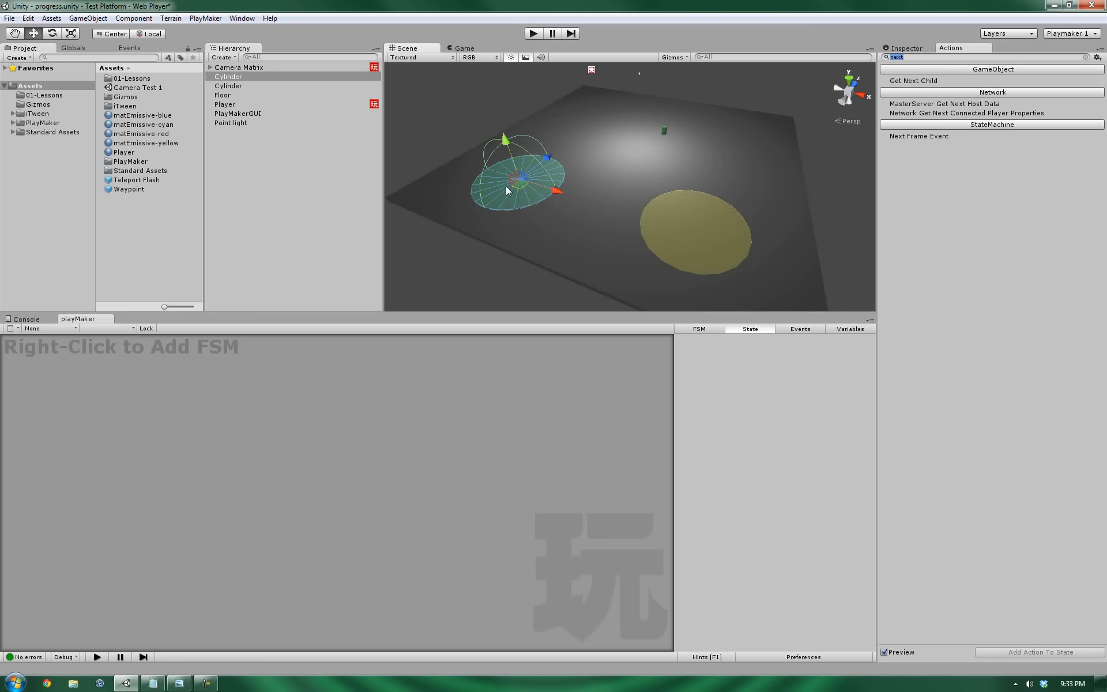
Reframe the floor and drag the cyan trigger cylinder up-left across it.
middle_drag(521, 200, 624, 209)
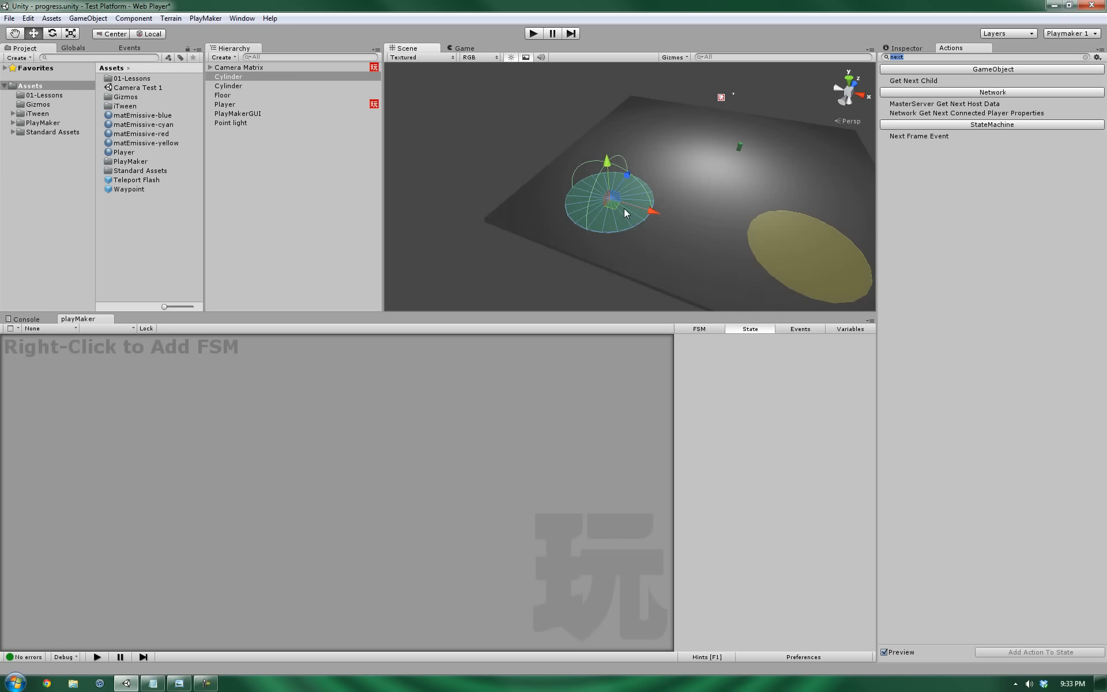
drag(614, 206, 610, 202)
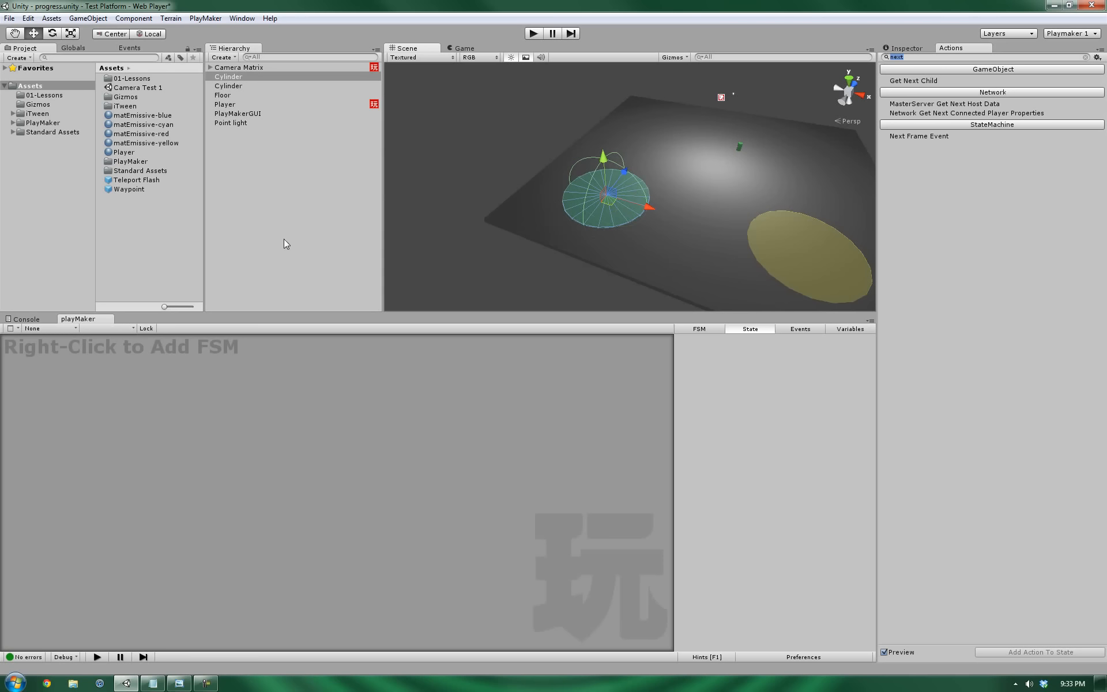
Rename the cyan cylinder to 'Camera Trigger - w Target'.
click(907, 49)
click(940, 59)
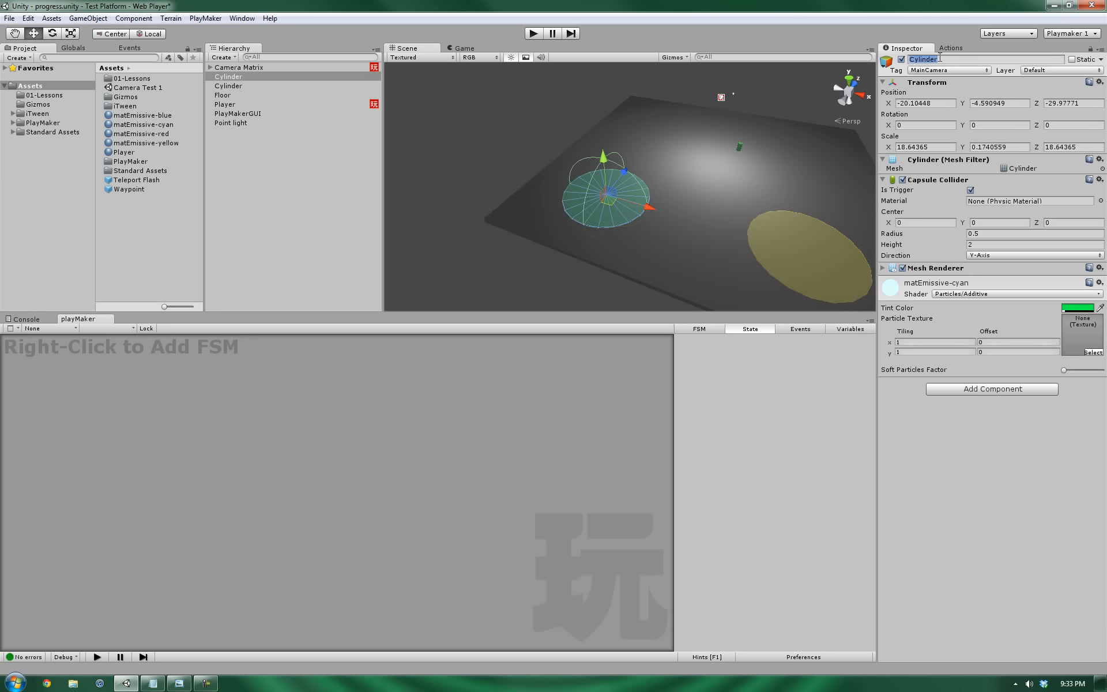
text(Camera Trigger - w Target)
key(Return)
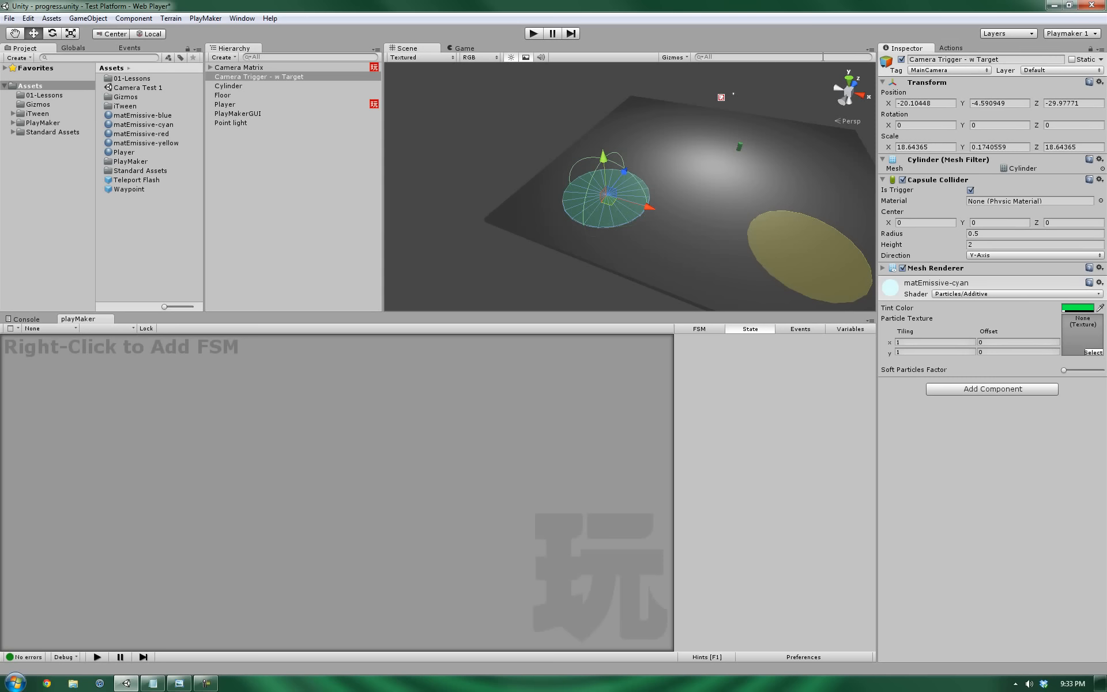
Rename the yellow cylinder to 'Camera Trigger - Freeze' and reframe the floor view.
click(757, 256)
click(954, 59)
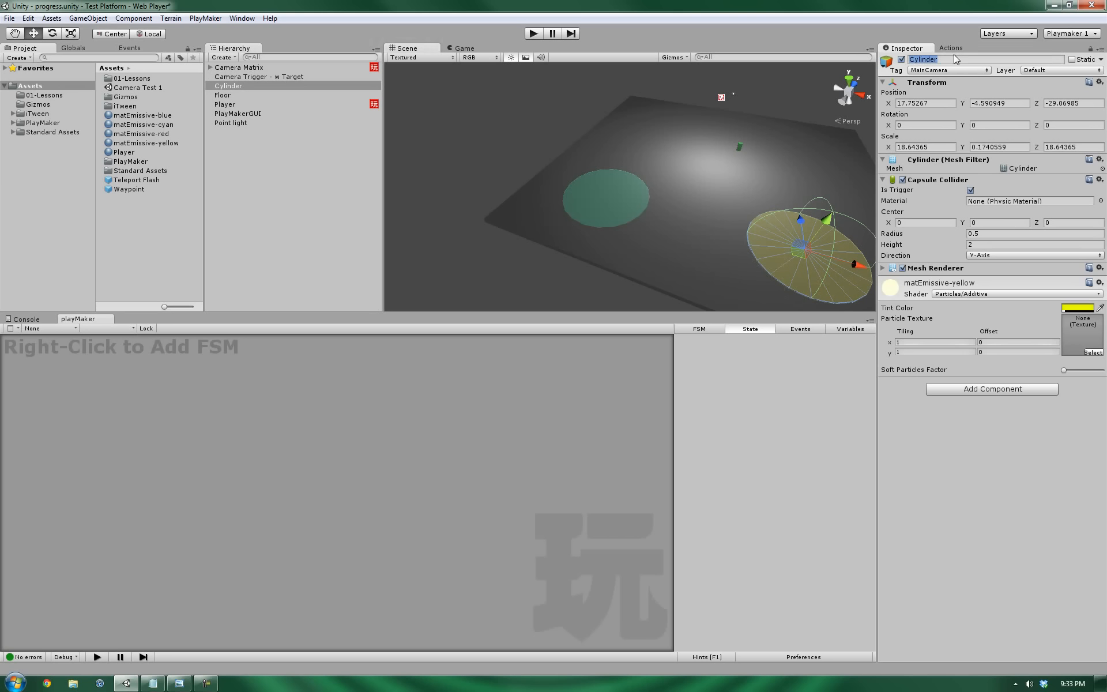
text(Camera Trigger - Freeze)
key(Return)
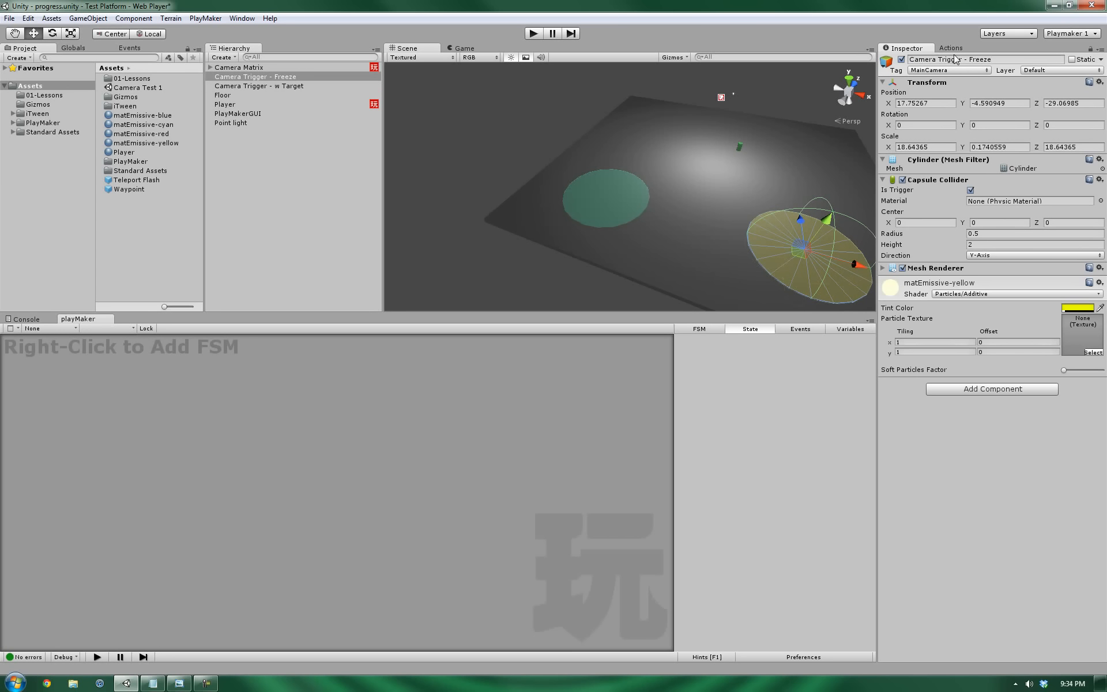
click(622, 202)
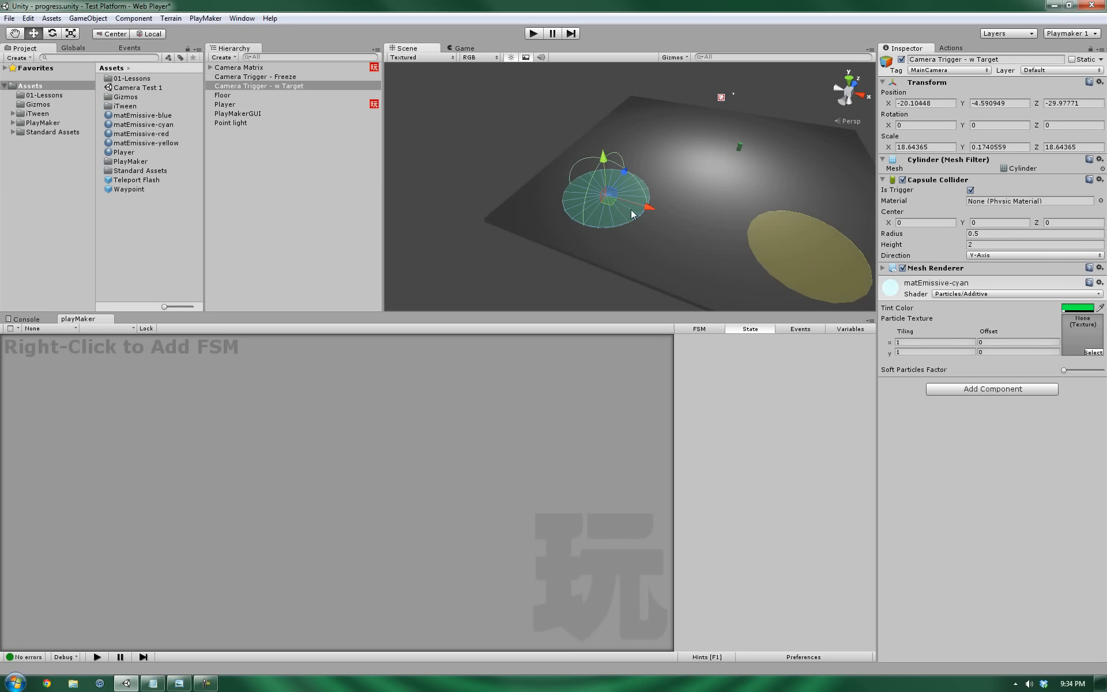
middle_drag(622, 202, 616, 228)
alt+drag(616, 228, 612, 213)
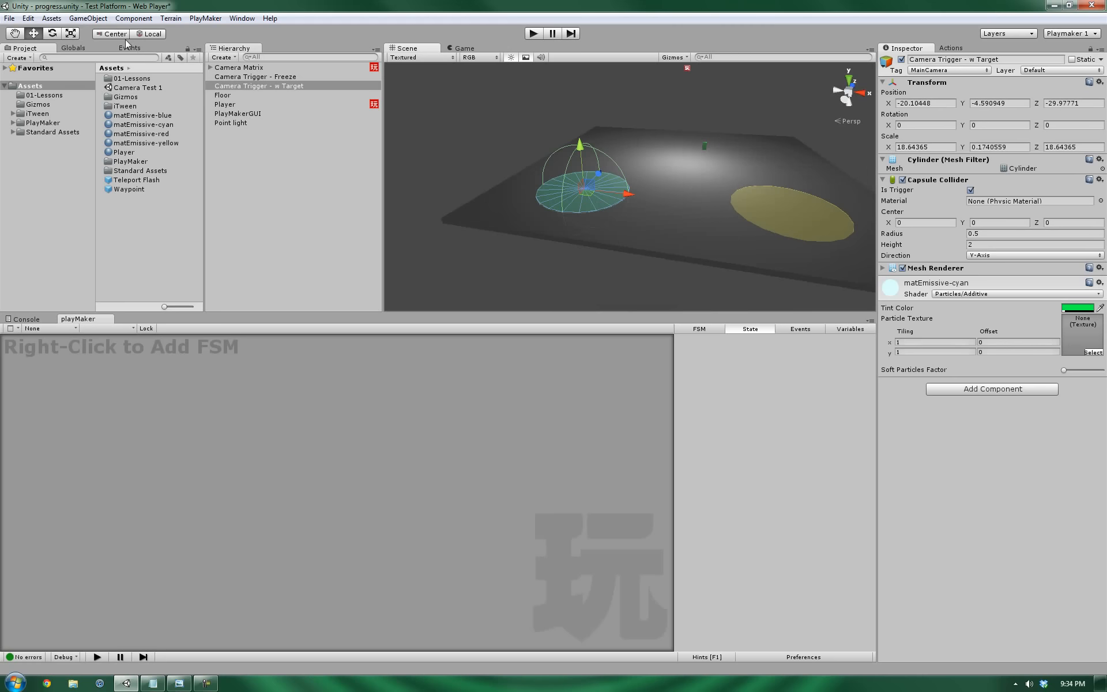
Create an empty child of Camera Trigger - w Target named 'Trigger Target'.
click(90, 19)
click(81, 32)
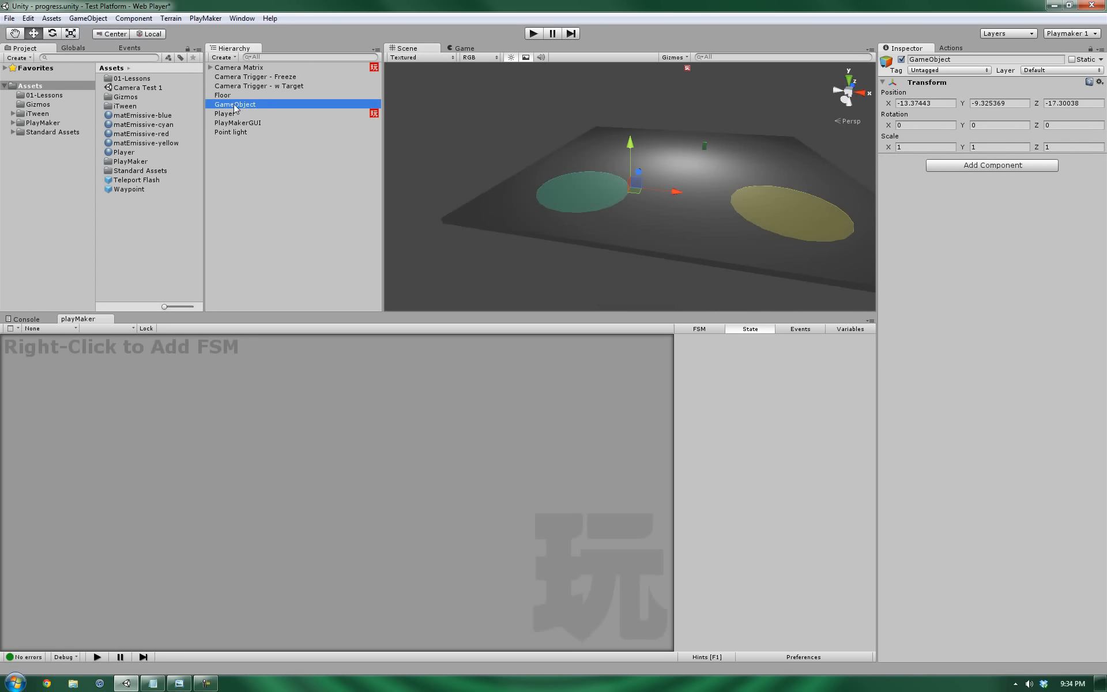
drag(237, 106, 248, 88)
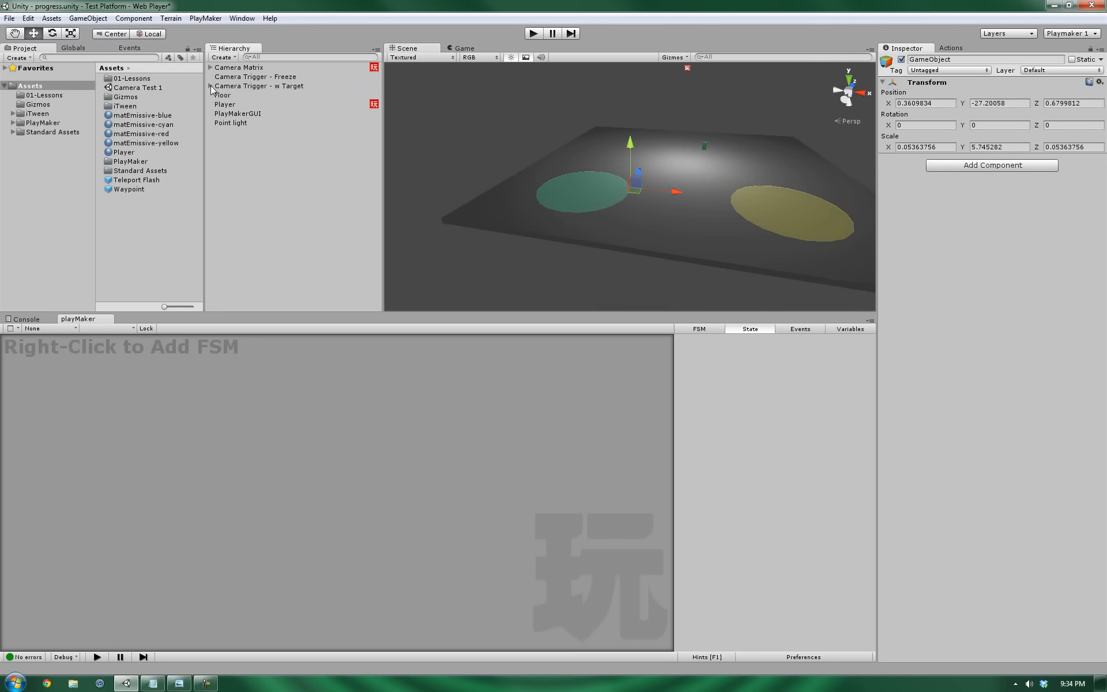
click(211, 85)
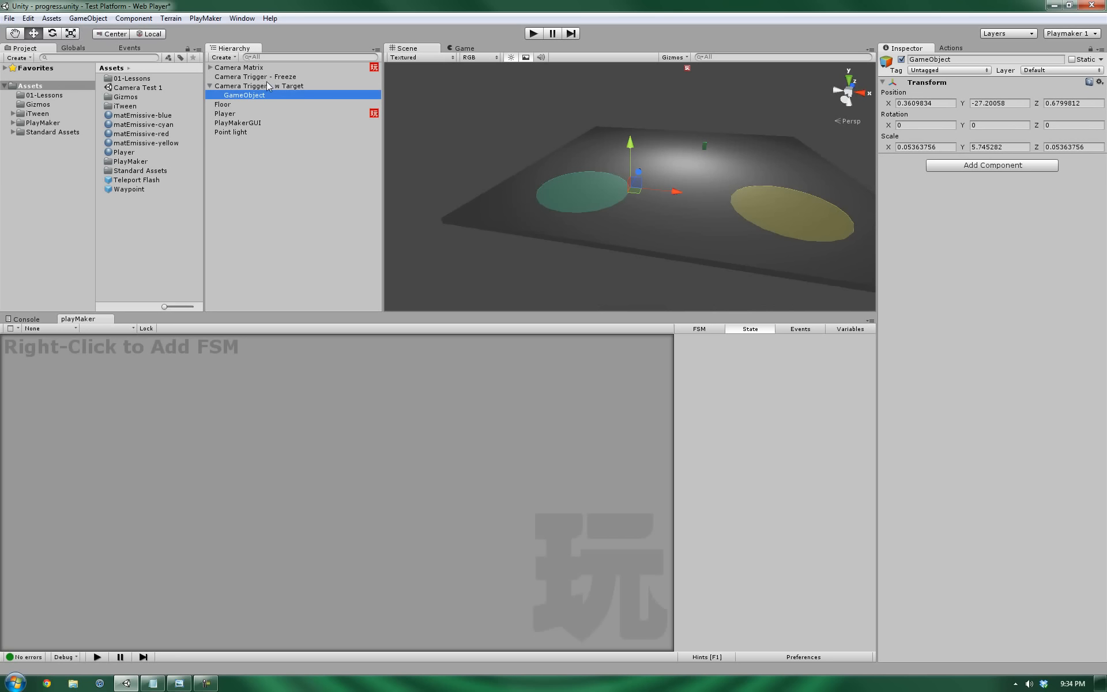
click(959, 58)
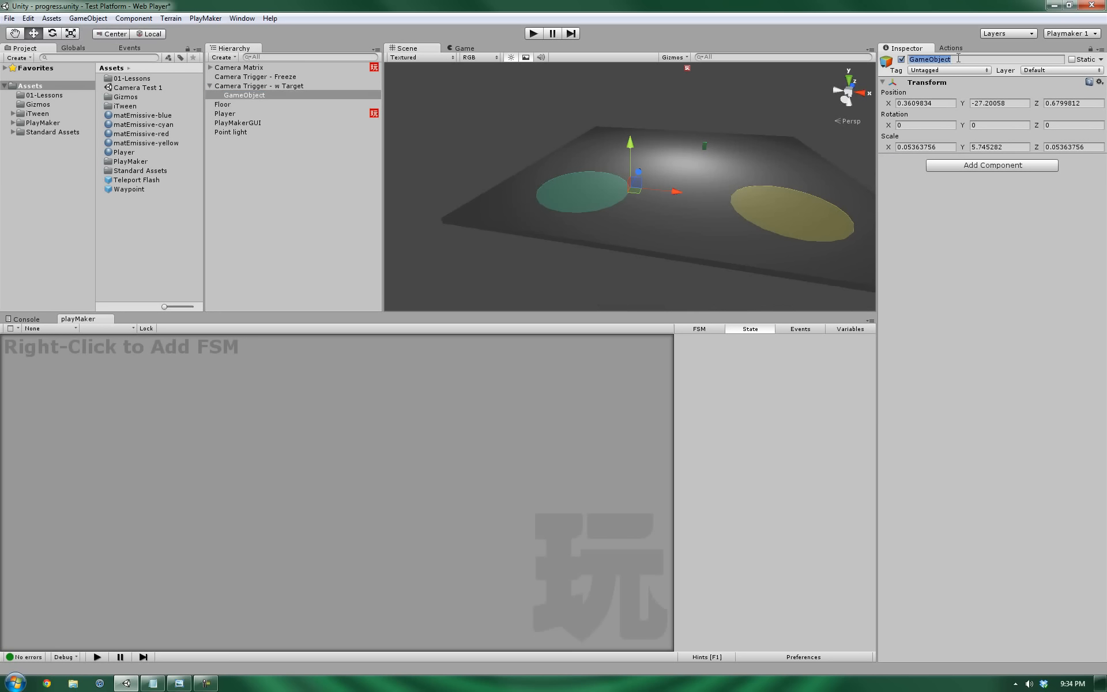
text(Trigger Target)
key(Return)
Reset Trigger Target's position, place it beside the cyan disc, and select Camera Matrix.
click(1099, 82)
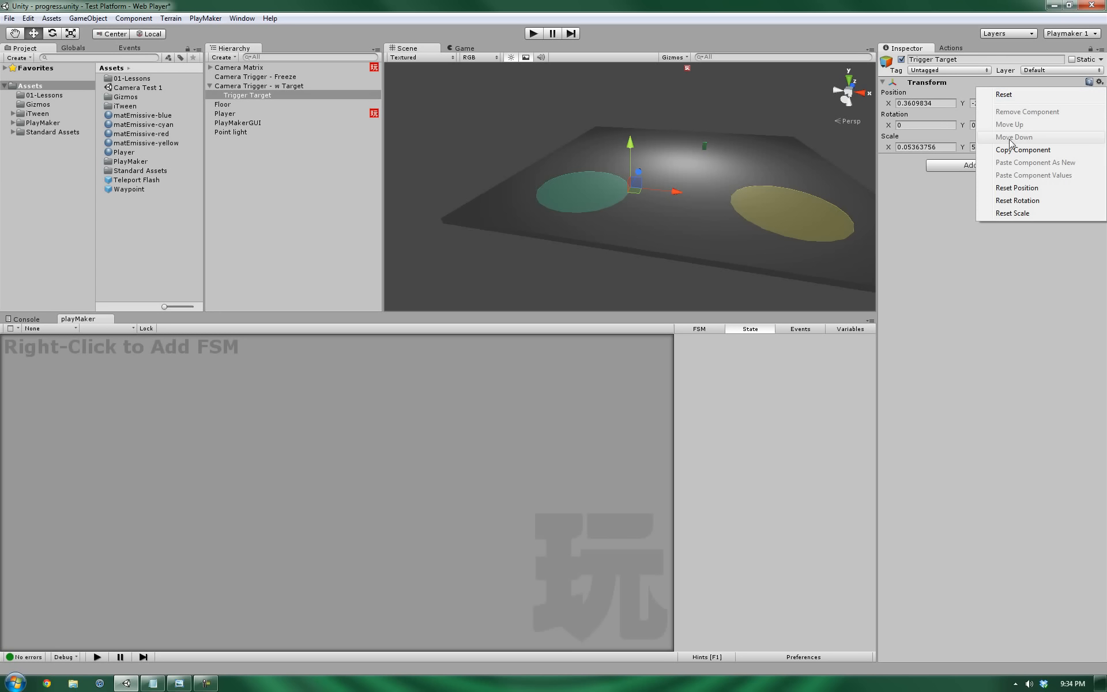
click(1019, 189)
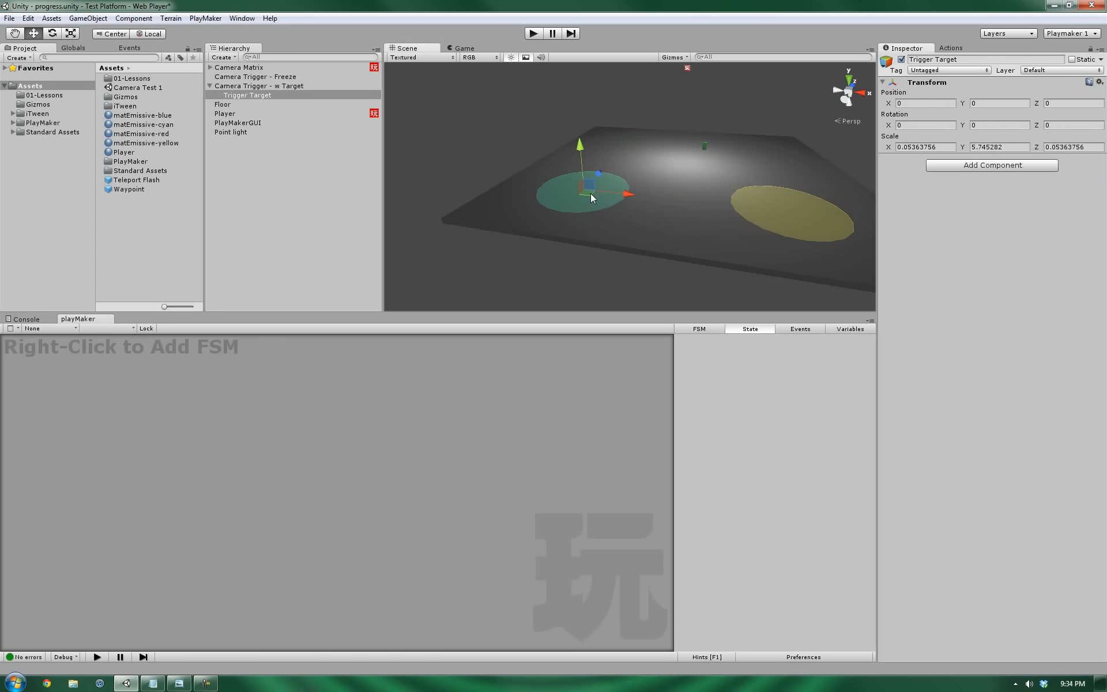
drag(590, 193, 485, 212)
middle_drag(698, 185, 698, 224)
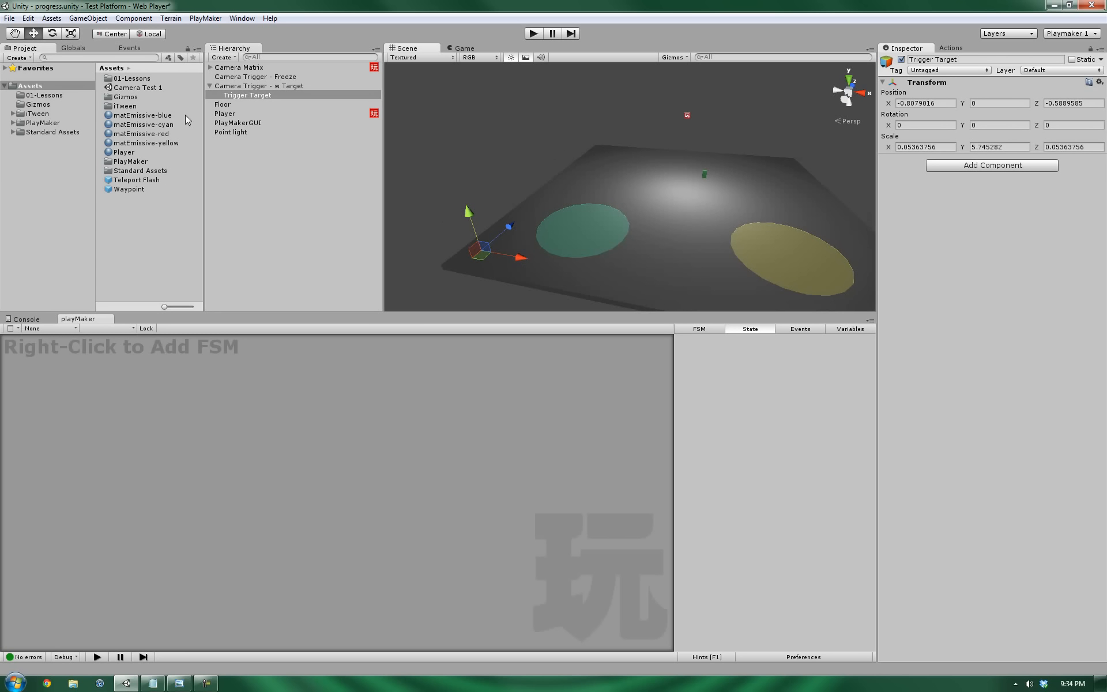
click(232, 68)
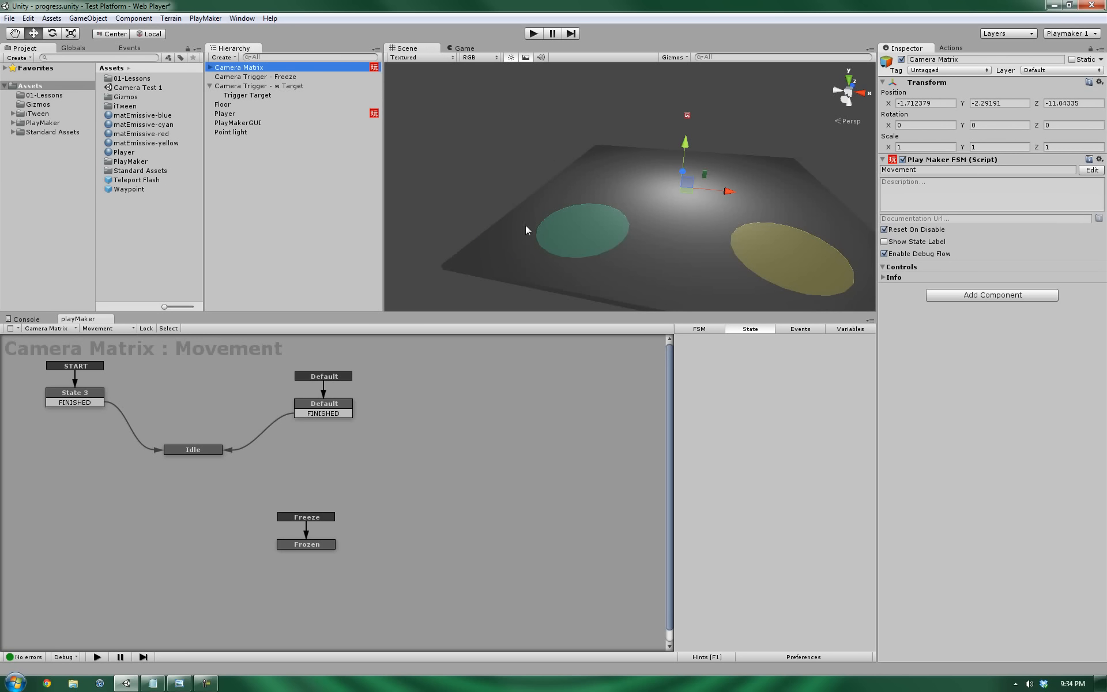
click(196, 452)
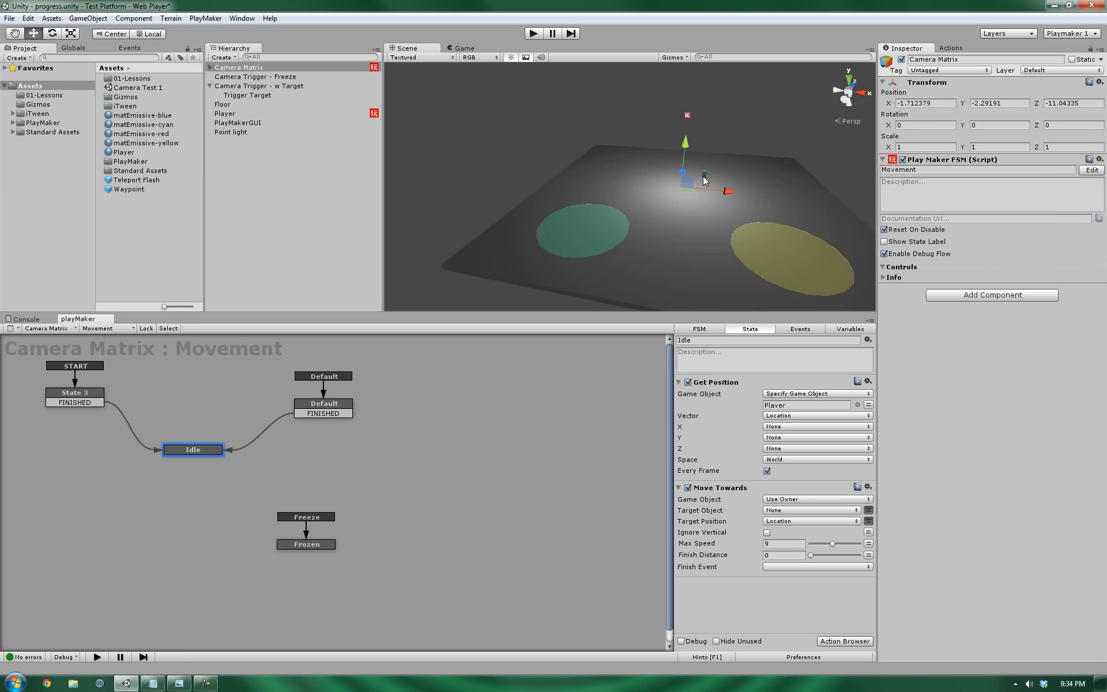
drag(686, 147, 688, 173)
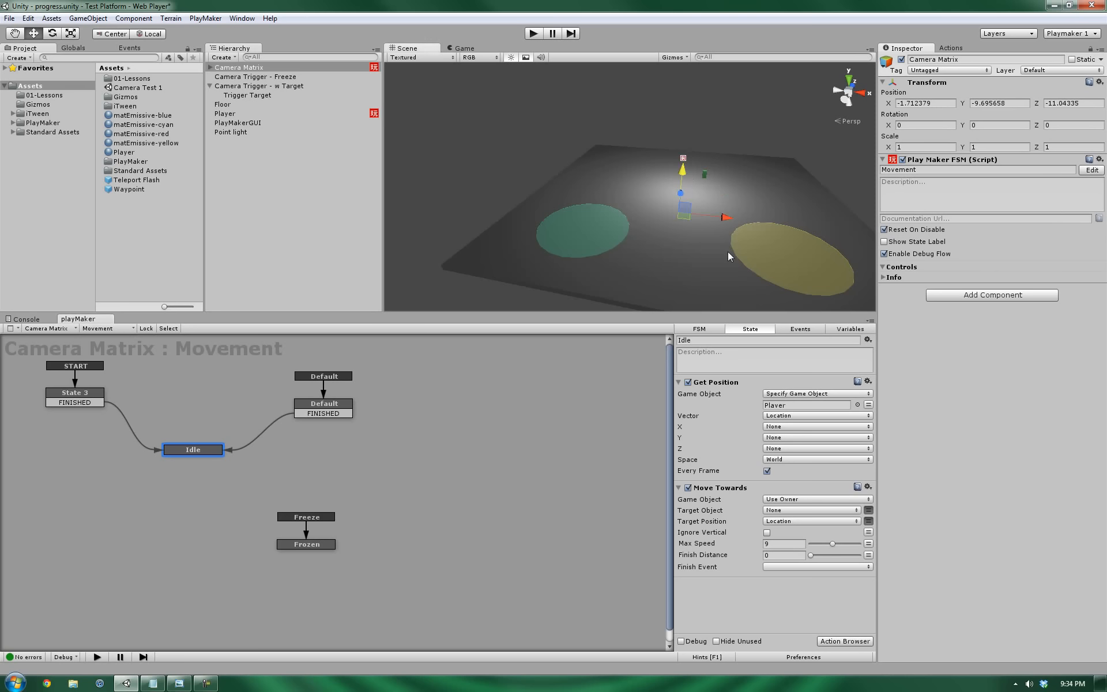
key(ctrl+z)
click(248, 95)
key(f)
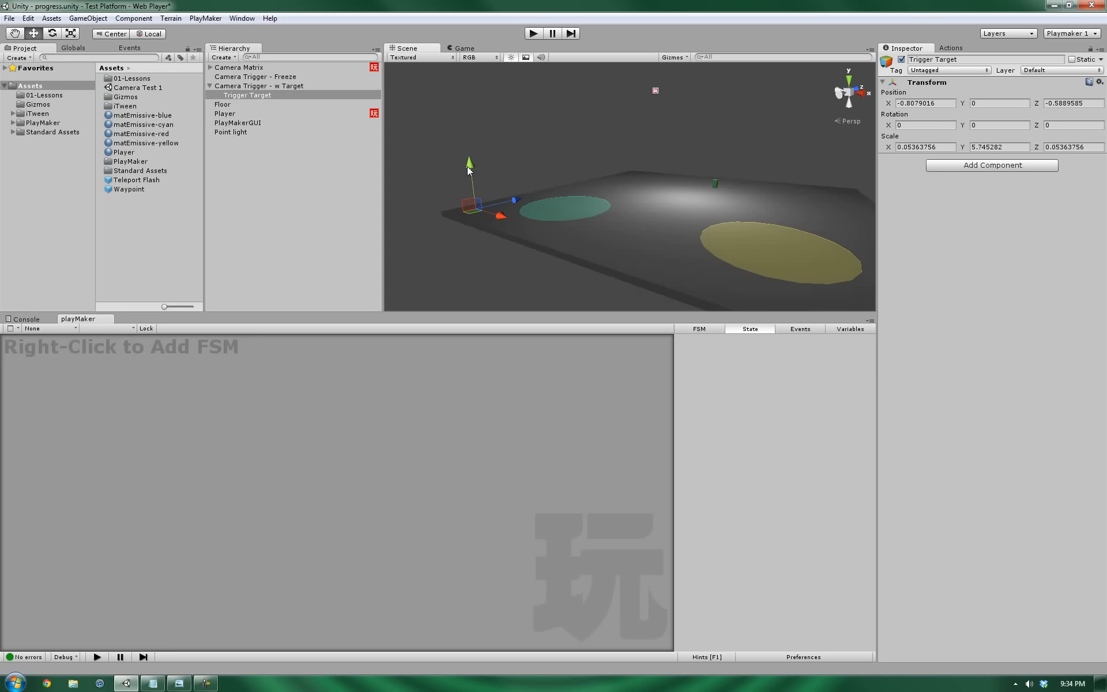
drag(470, 157, 476, 242)
key(ctrl+z)
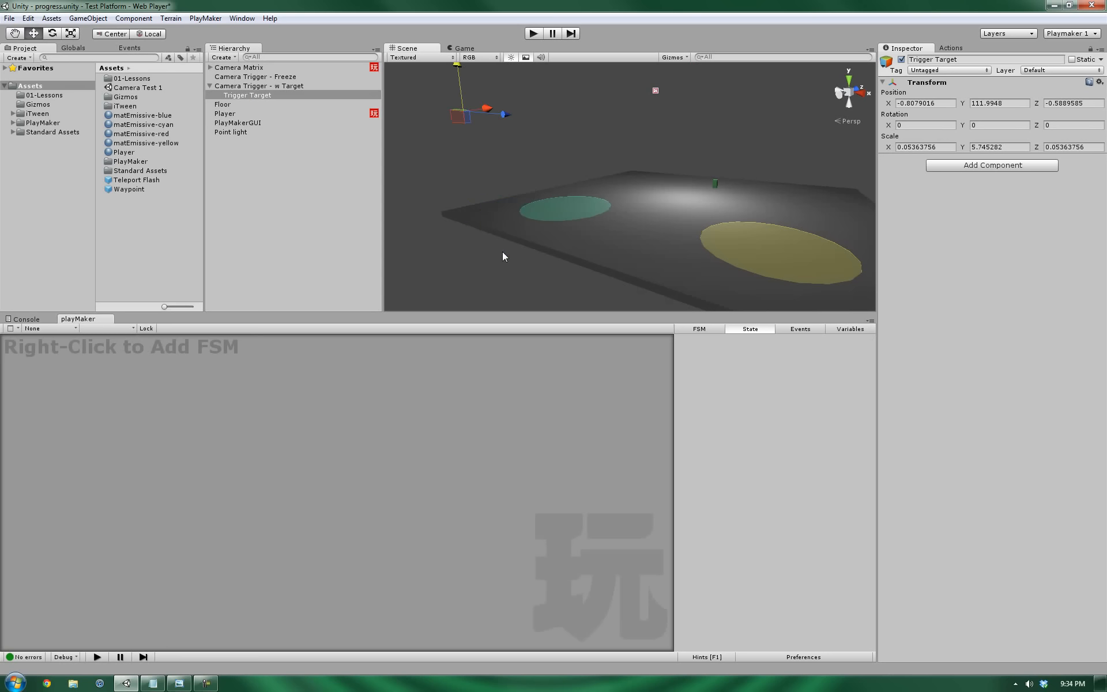
key(ctrl+z)
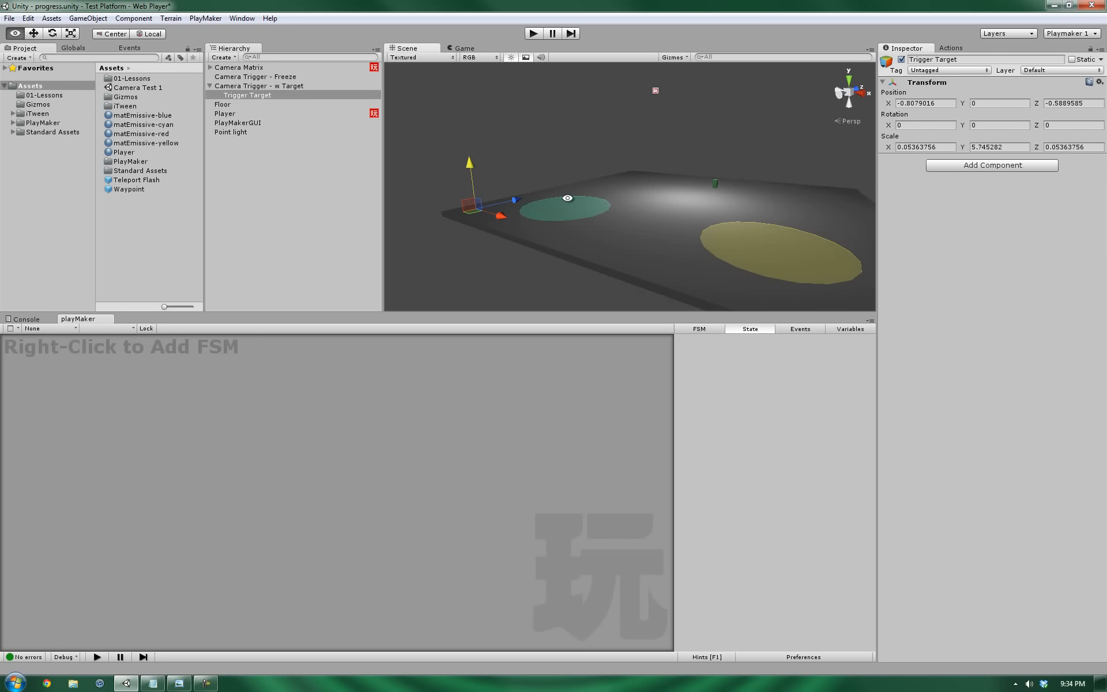
alt+drag(569, 198, 492, 247)
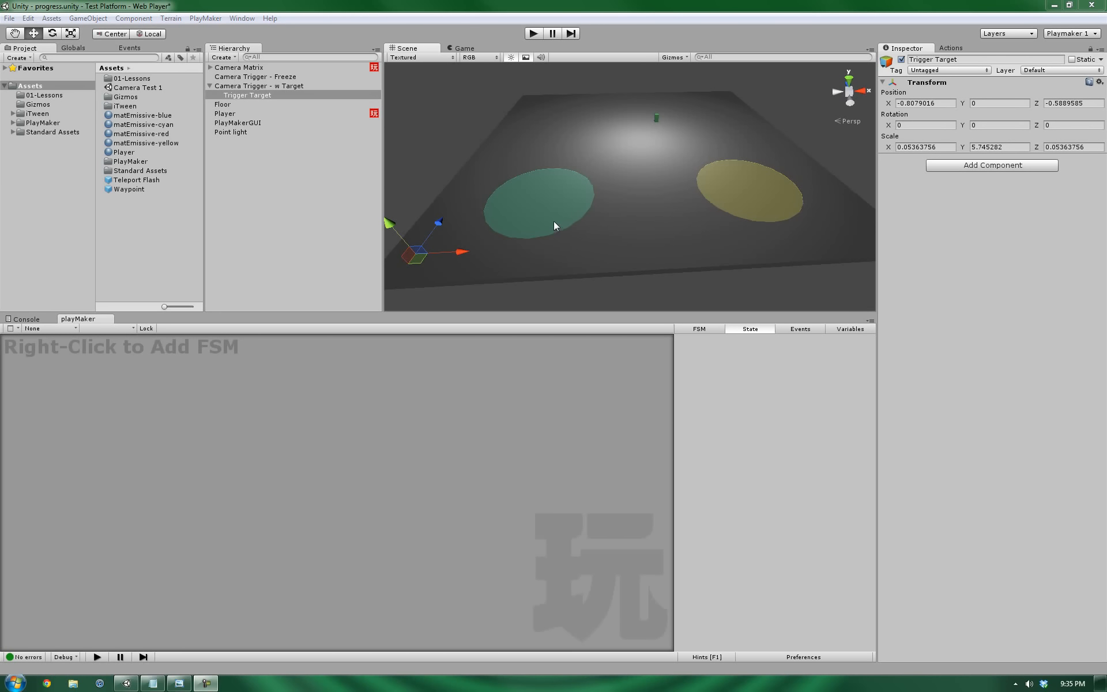
middle_drag(555, 224, 573, 217)
click(223, 114)
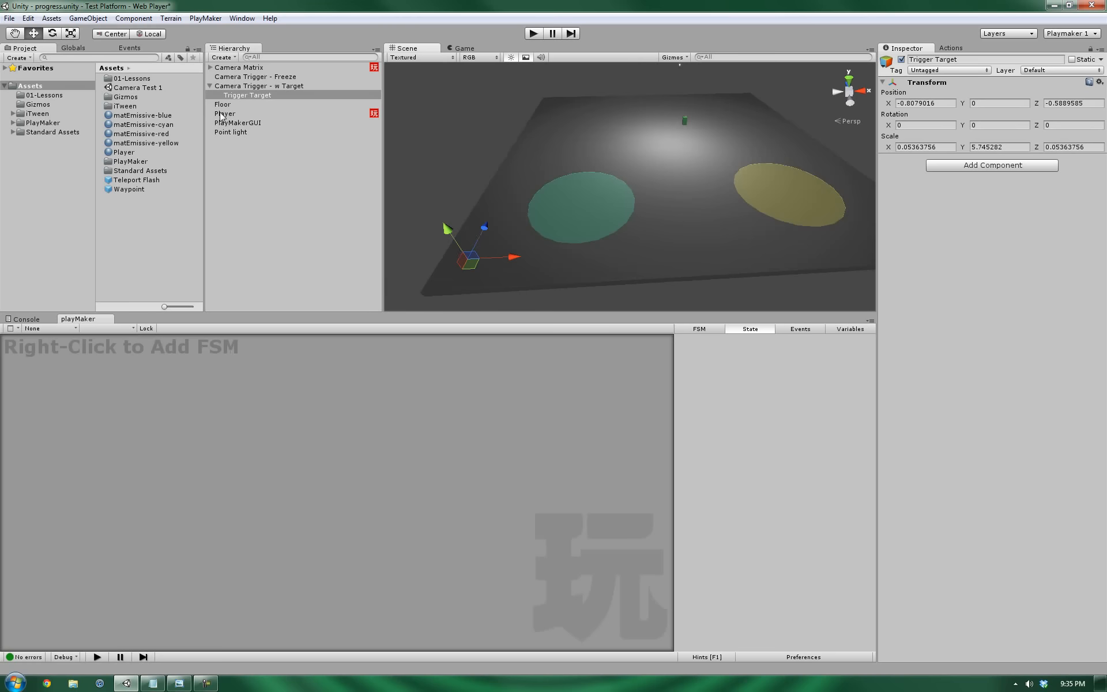
Show Player's Camera Trigger FSM and rearrange the Idle, no Target and In Trigger states.
click(109, 424)
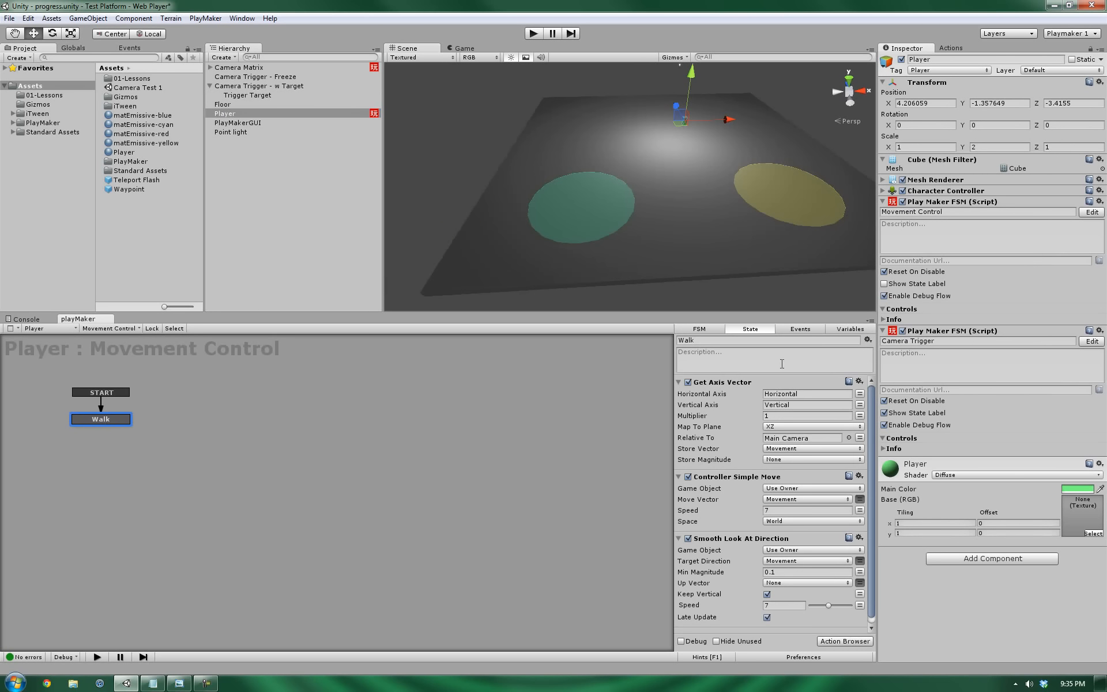
click(1092, 341)
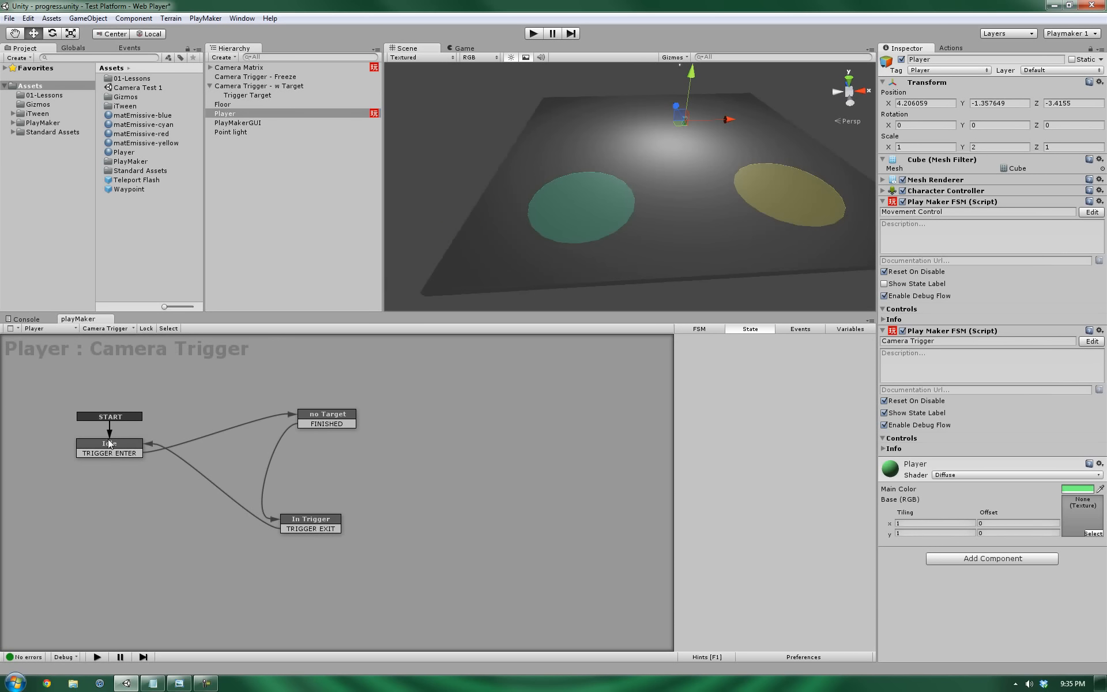
drag(108, 442, 90, 420)
click(332, 414)
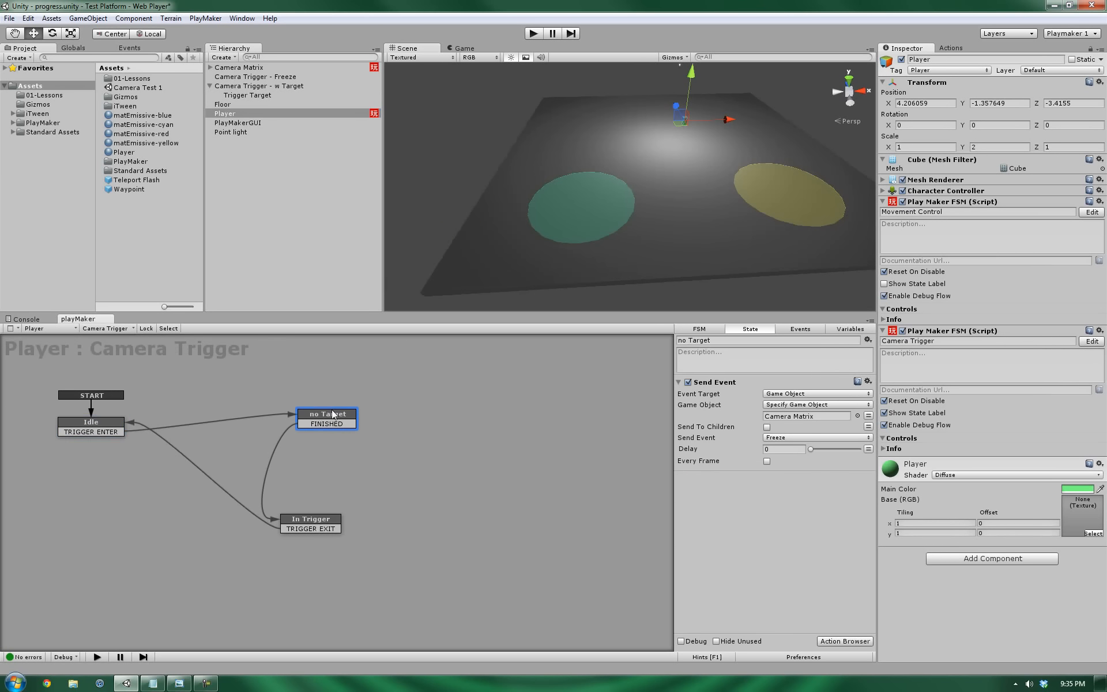
drag(332, 414, 333, 396)
drag(315, 525, 332, 431)
Add a state named 'Detect Targets' reached from Idle's TRIGGER ENTER transition.
right_click(101, 479)
click(130, 487)
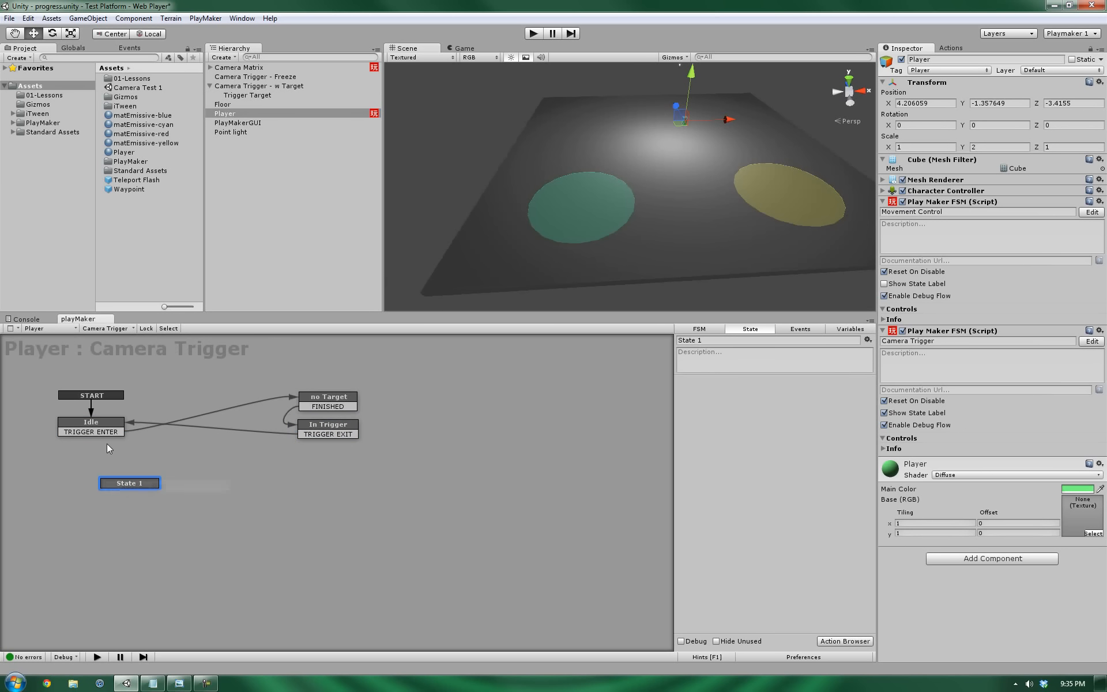
drag(102, 432, 182, 505)
click(773, 341)
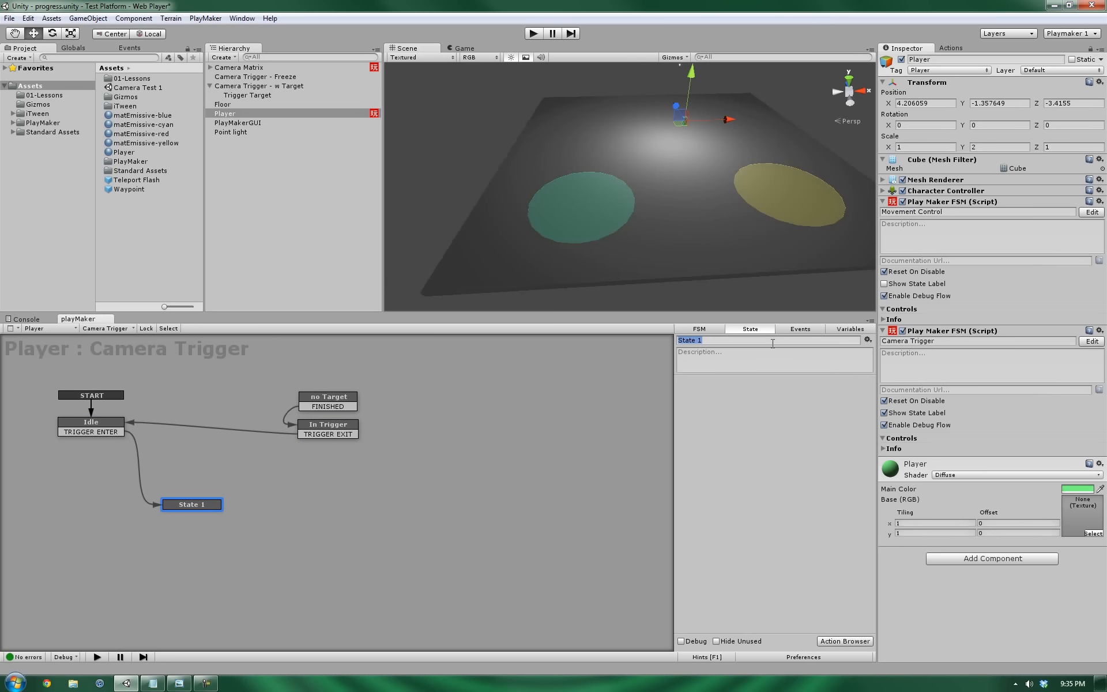
text(Detect Targets)
key(Return)
Browse the FSM's events and actions lists, then reselect the Detect Targets state.
click(799, 329)
click(750, 625)
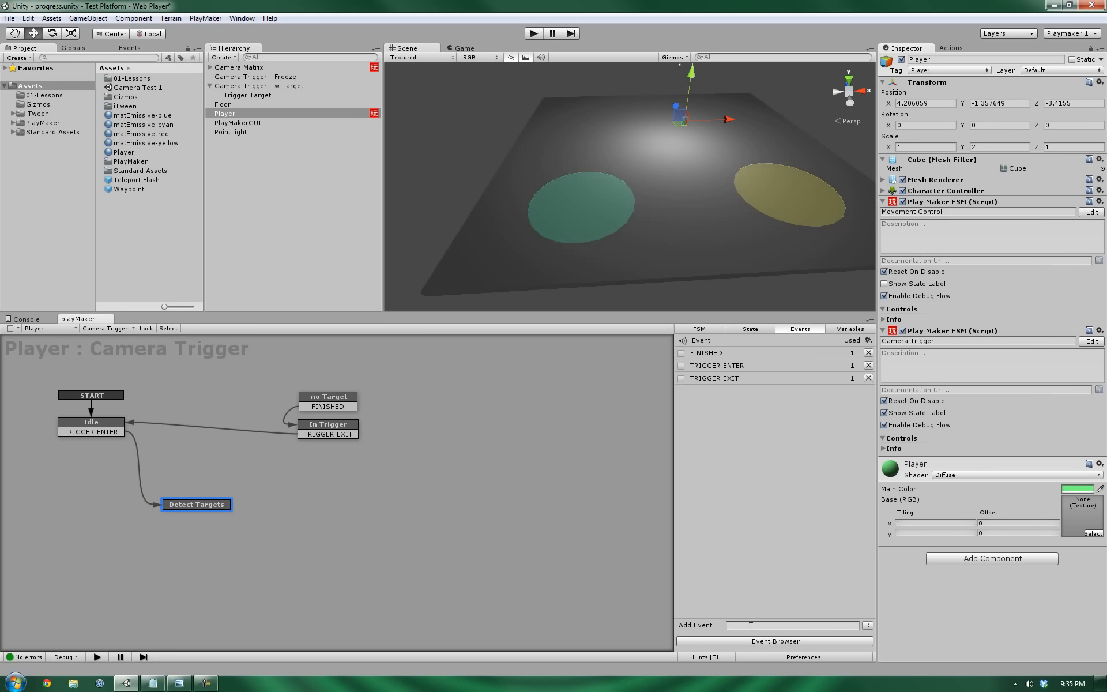
click(952, 48)
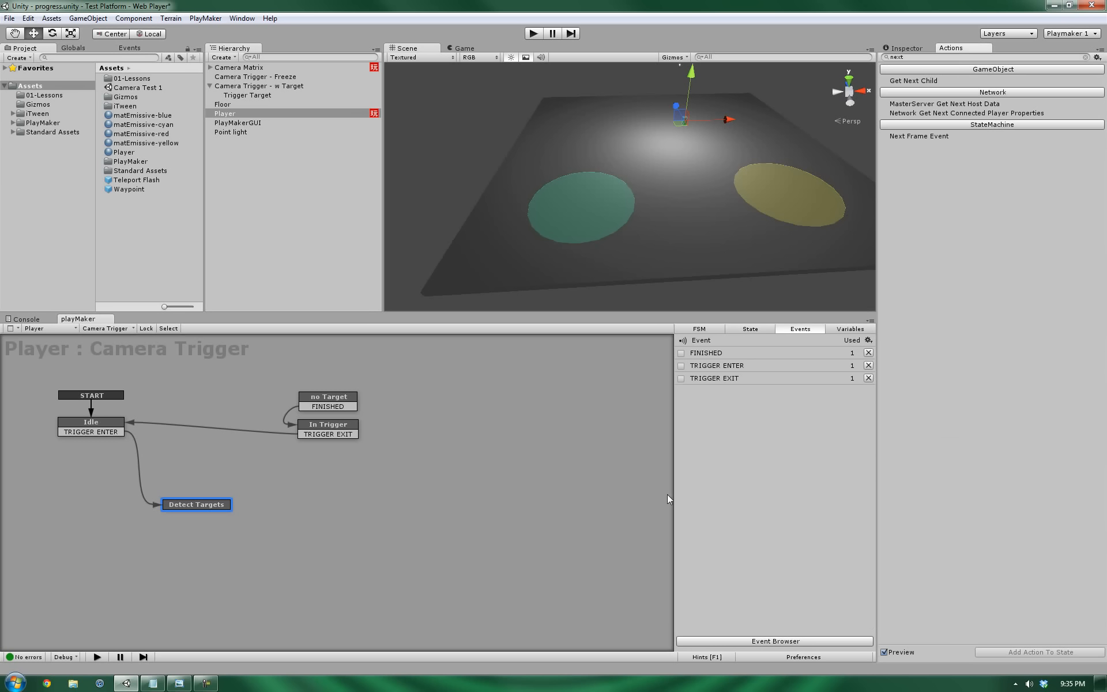
drag(161, 506, 171, 505)
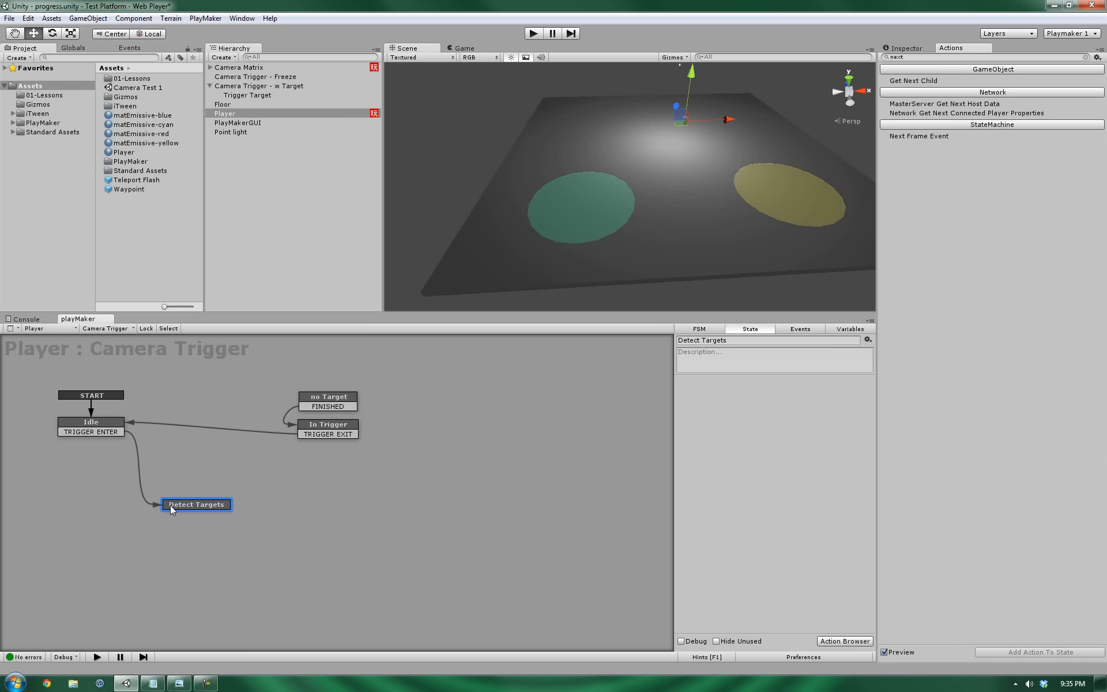
Select Detect Targets in Player's FSM and add Game Object Is Null from a 'null' action search.
click(100, 432)
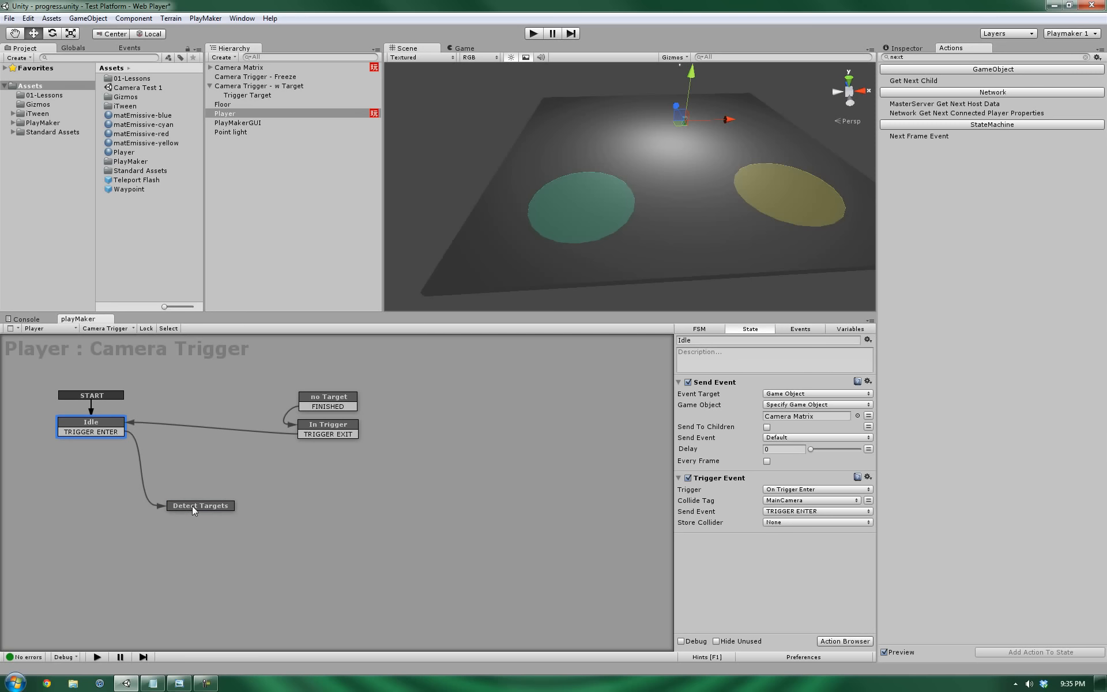
click(256, 87)
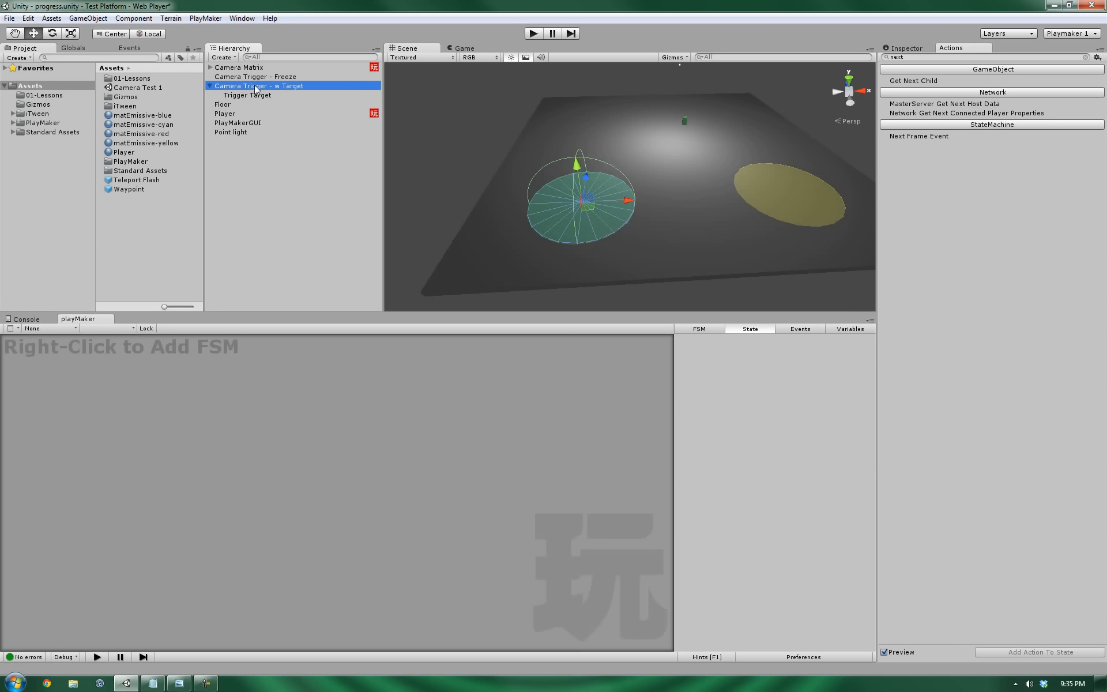
click(249, 97)
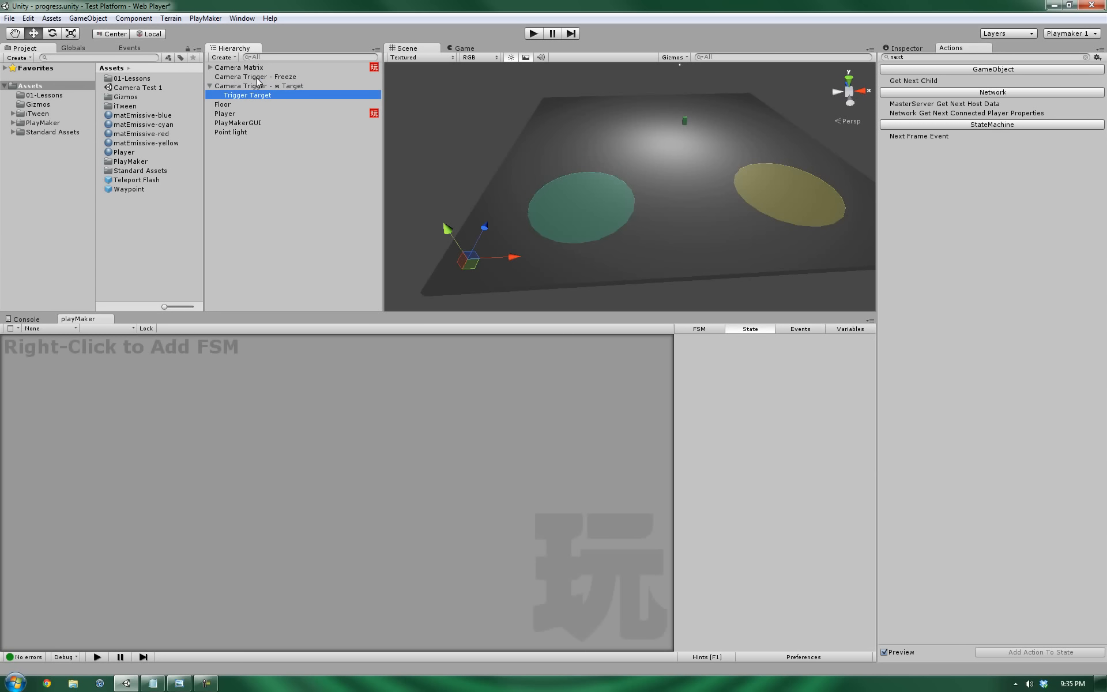
click(228, 113)
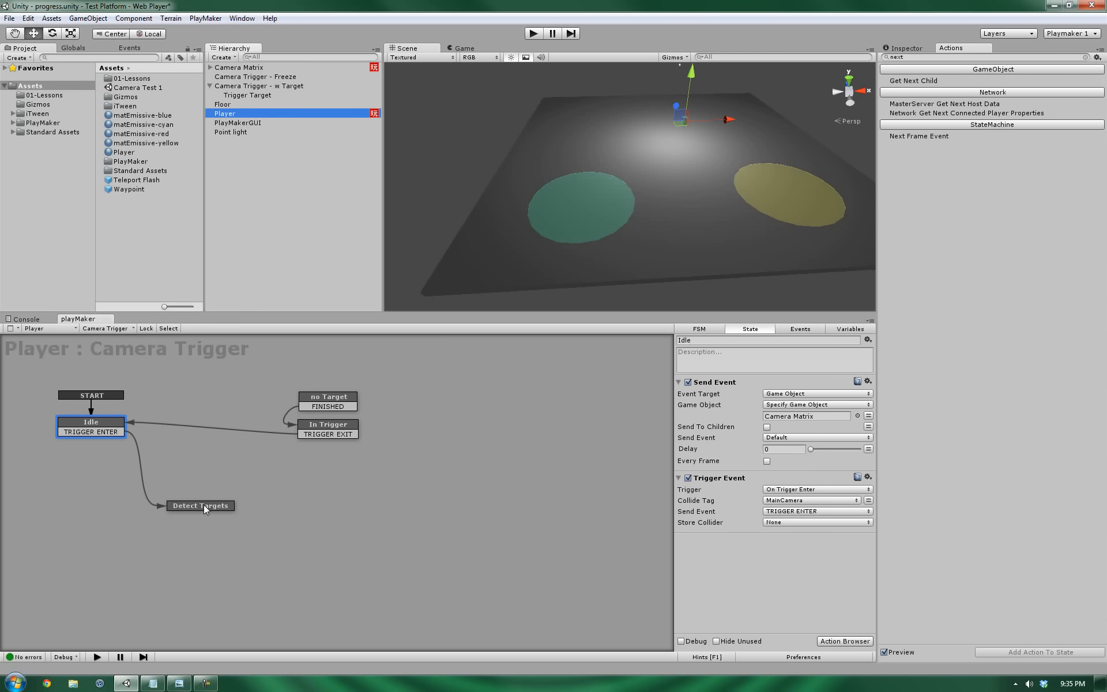
drag(203, 504, 206, 506)
click(944, 56)
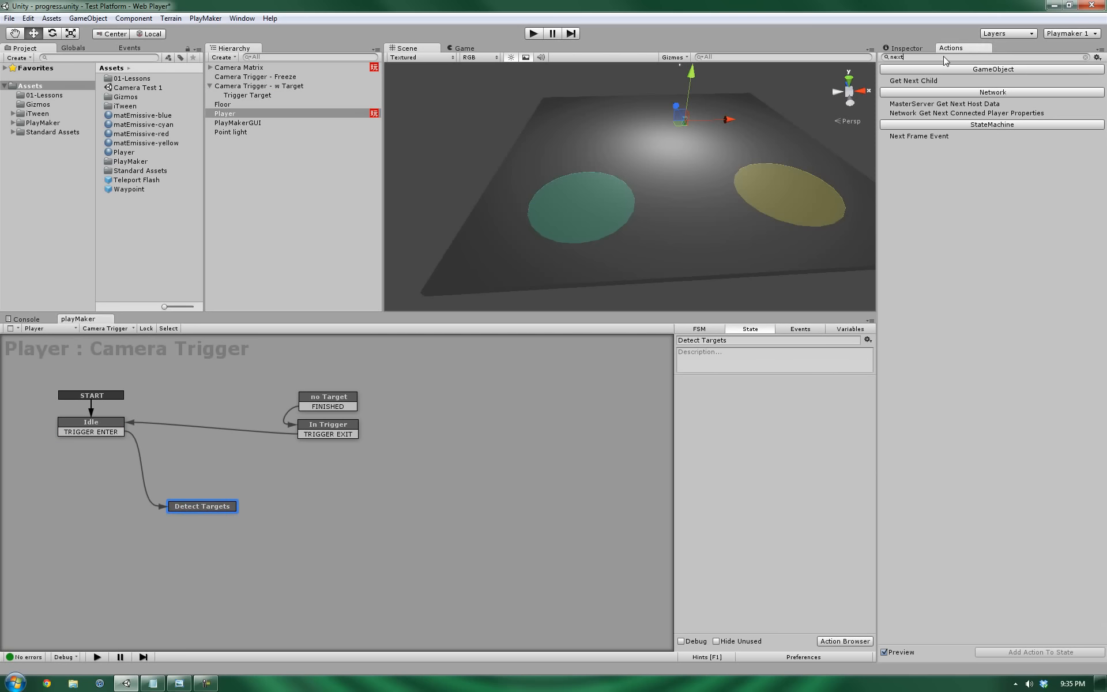
text(null)
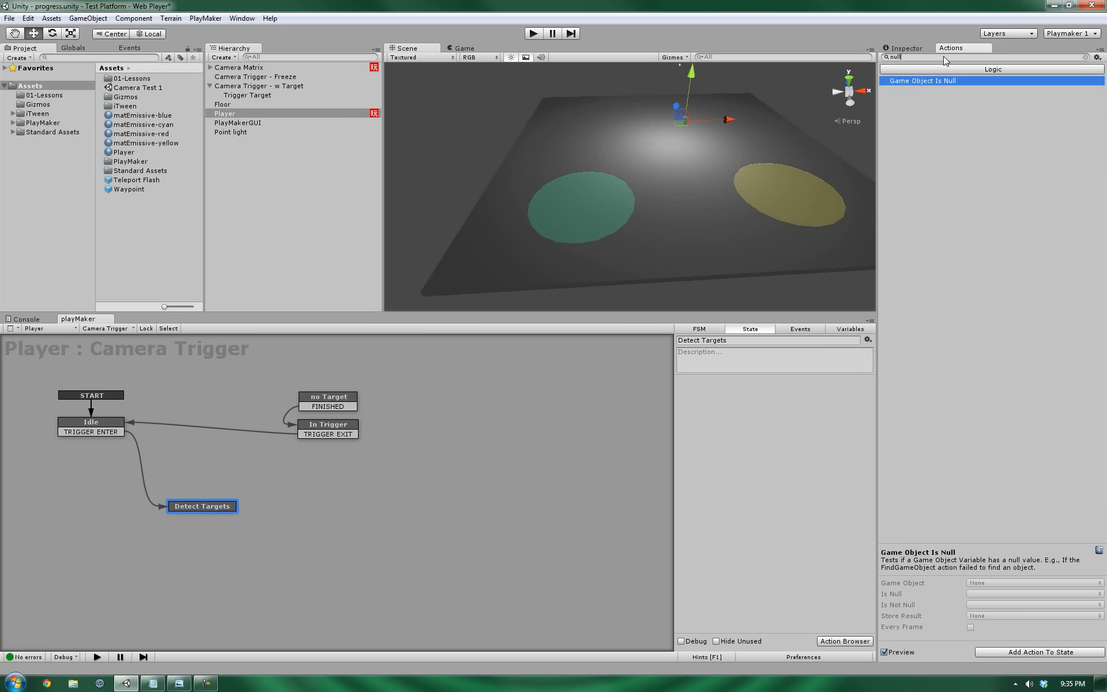
double_click(907, 80)
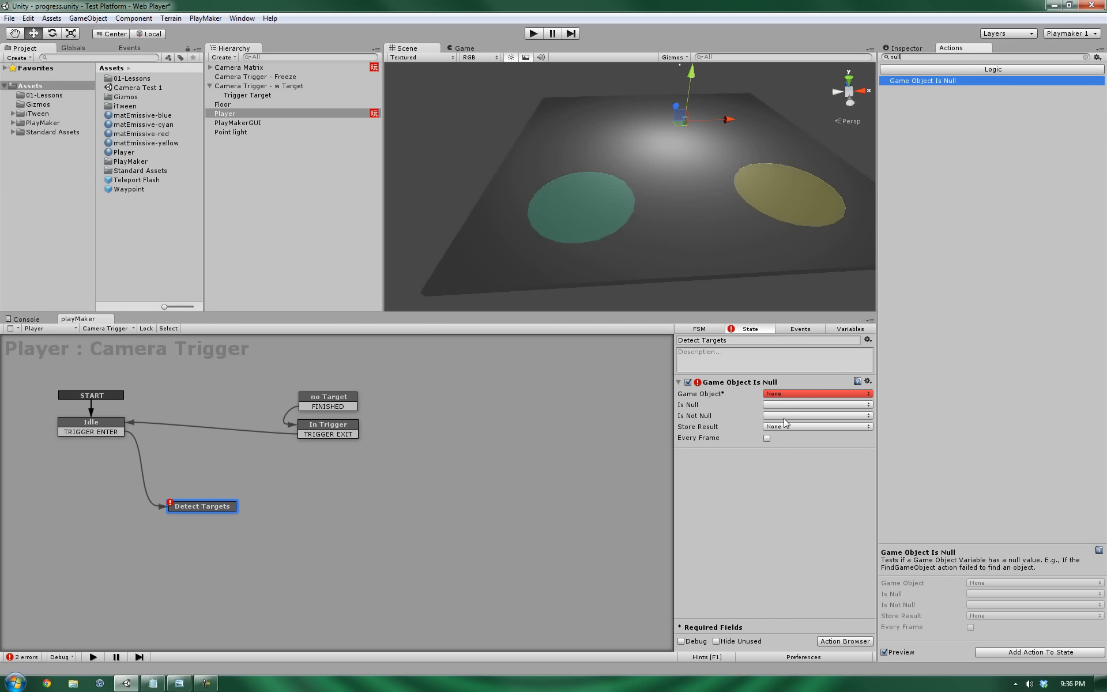
Create the FSM events 'is Null' and 'not Null'.
click(811, 329)
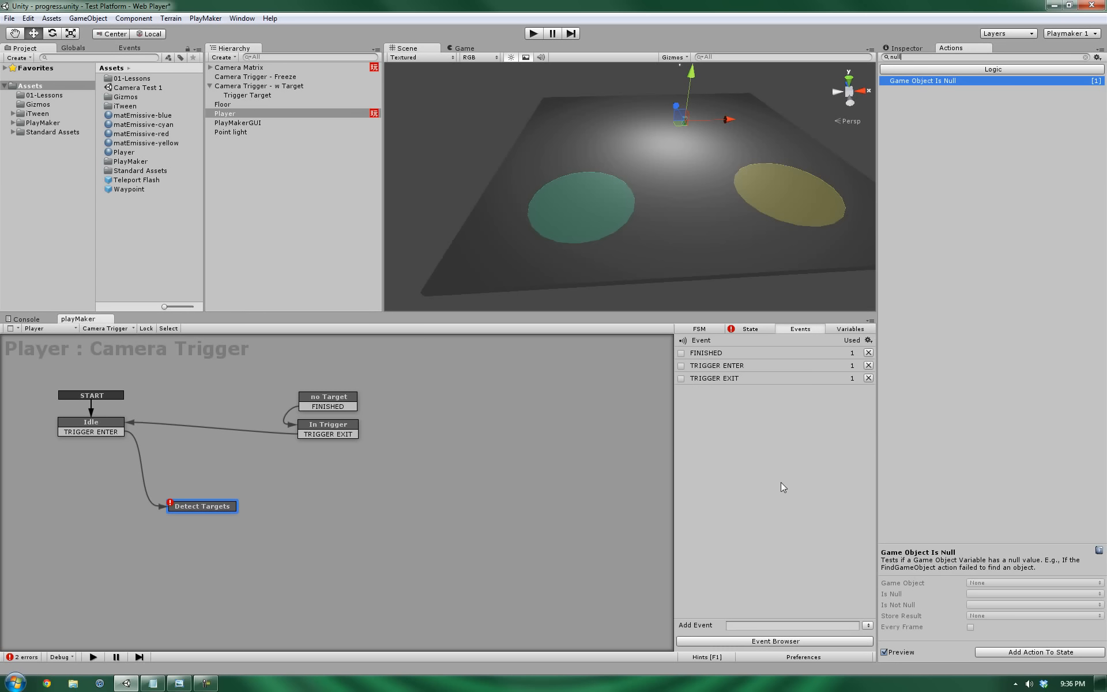
click(766, 626)
text(is Null)
key(Return)
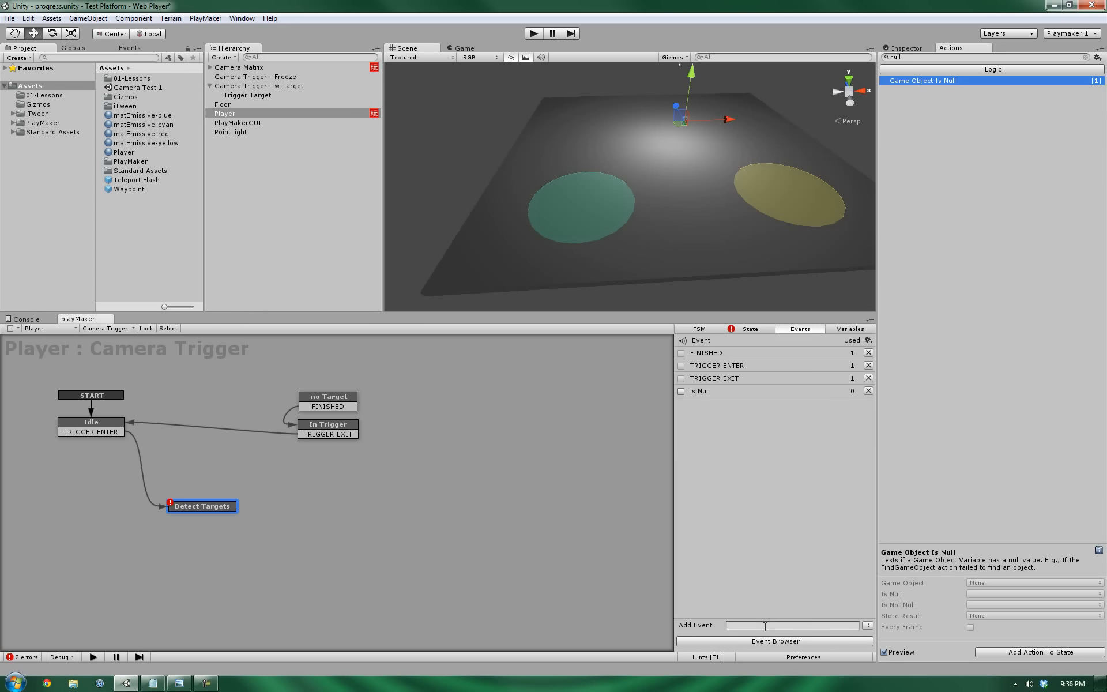
text(not Null)
key(Return)
Give Detect Targets two transitions, set to is Null and not Null.
ctrl+click(216, 506)
ctrl+click(216, 506)
click(203, 517)
right_click(203, 519)
mouse_move(236, 542)
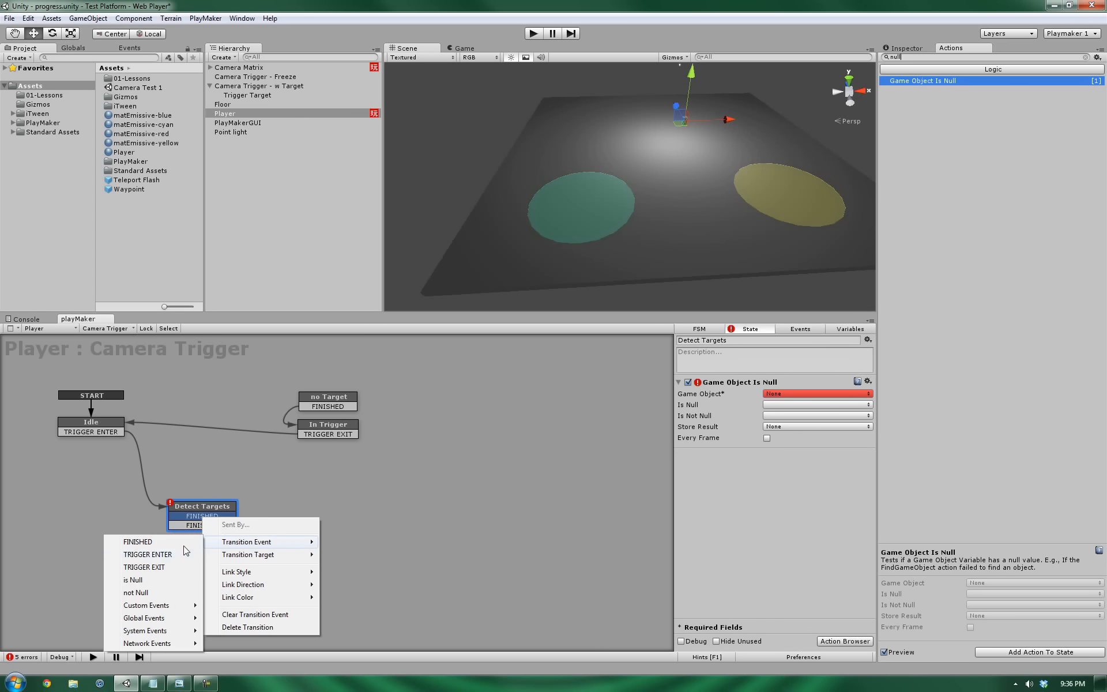
click(135, 582)
right_click(186, 526)
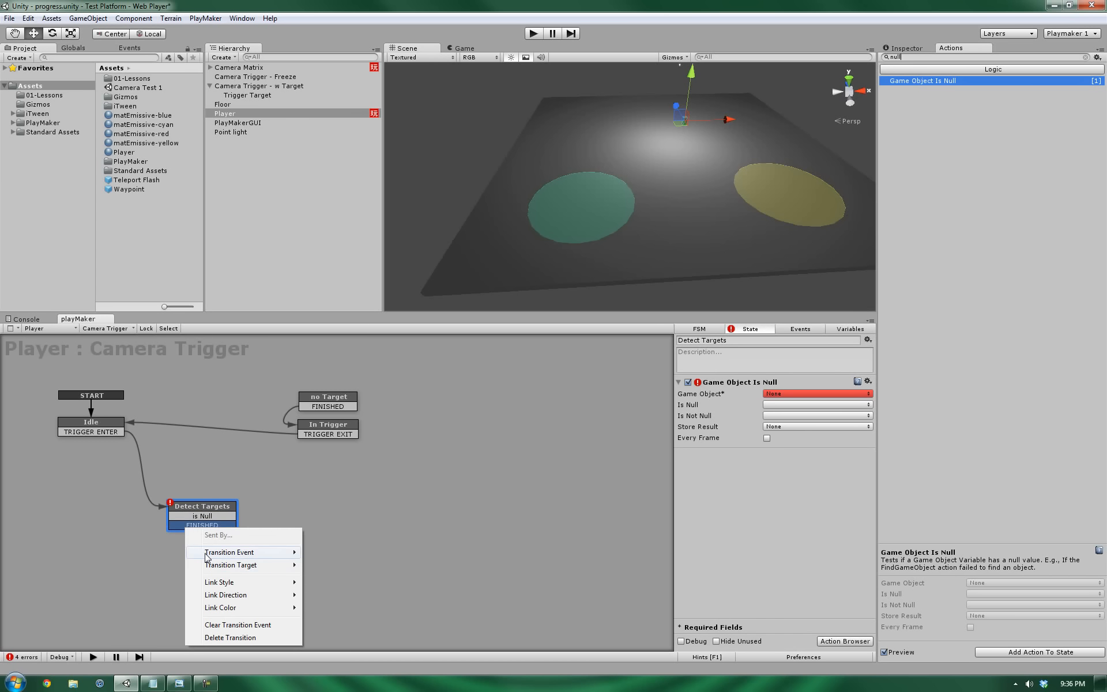
click(126, 604)
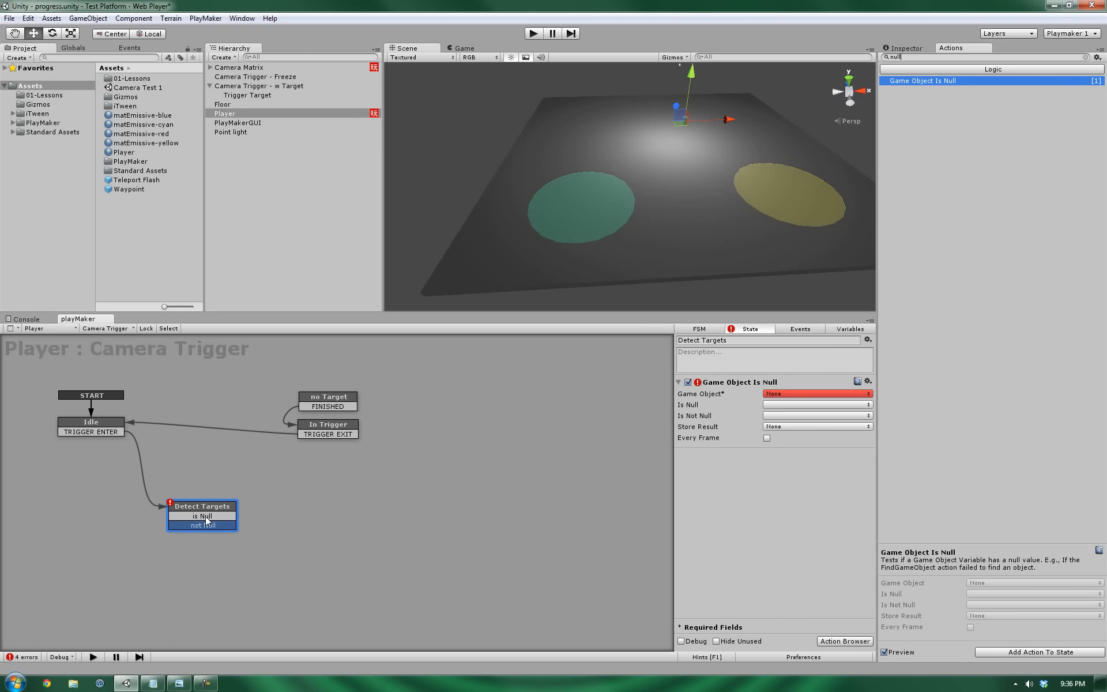
drag(202, 504, 208, 507)
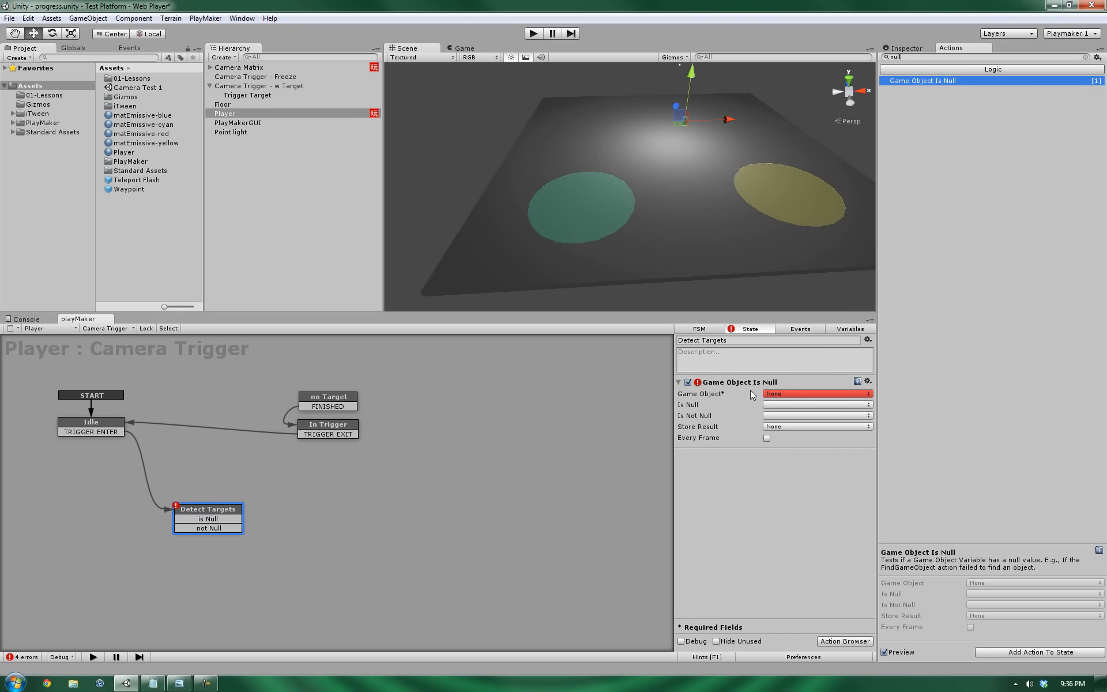
Link is Null to the no Target state and not Null to a new State 1.
click(222, 521)
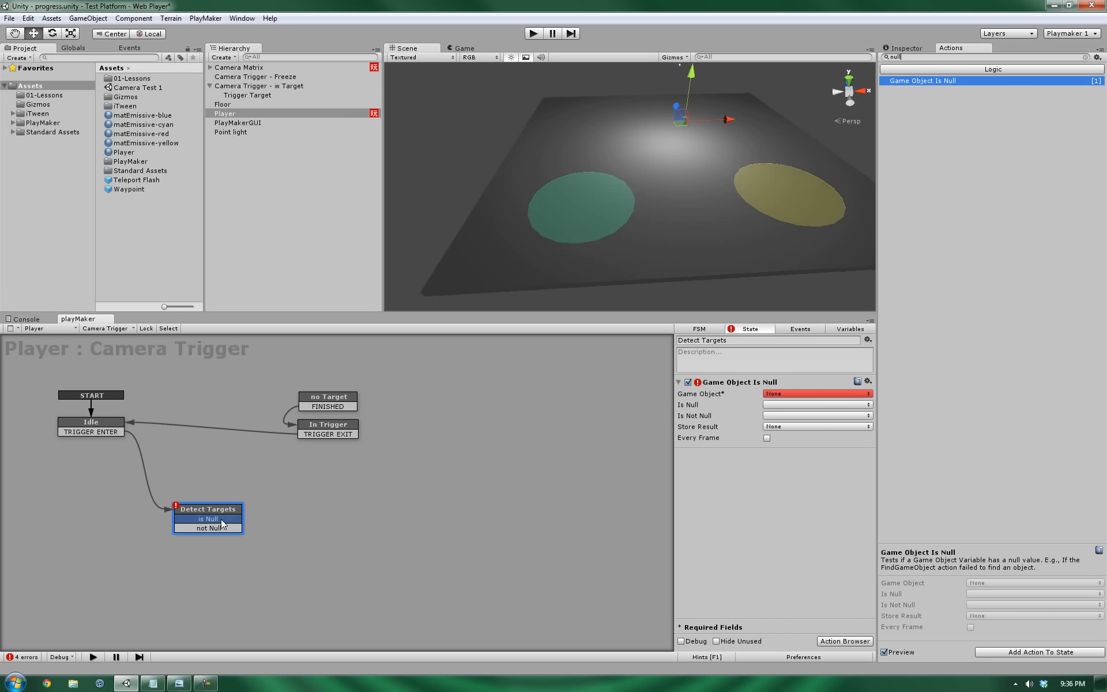
drag(221, 521, 317, 406)
drag(195, 511, 188, 510)
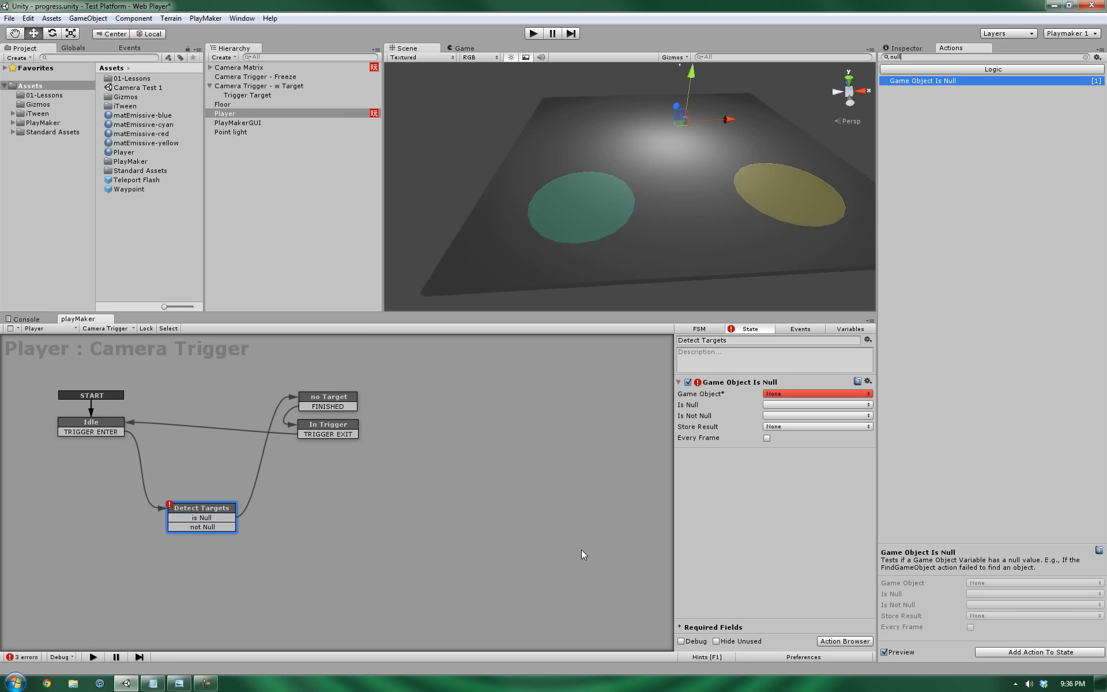
ctrl+click(337, 569)
drag(212, 527, 347, 562)
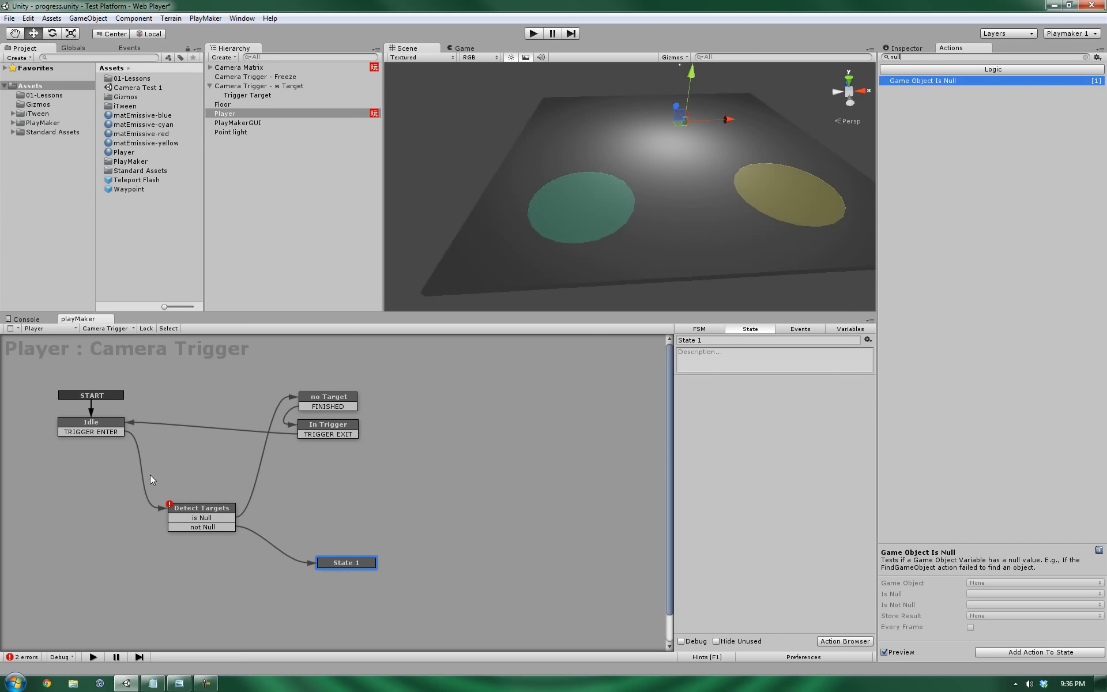
click(194, 511)
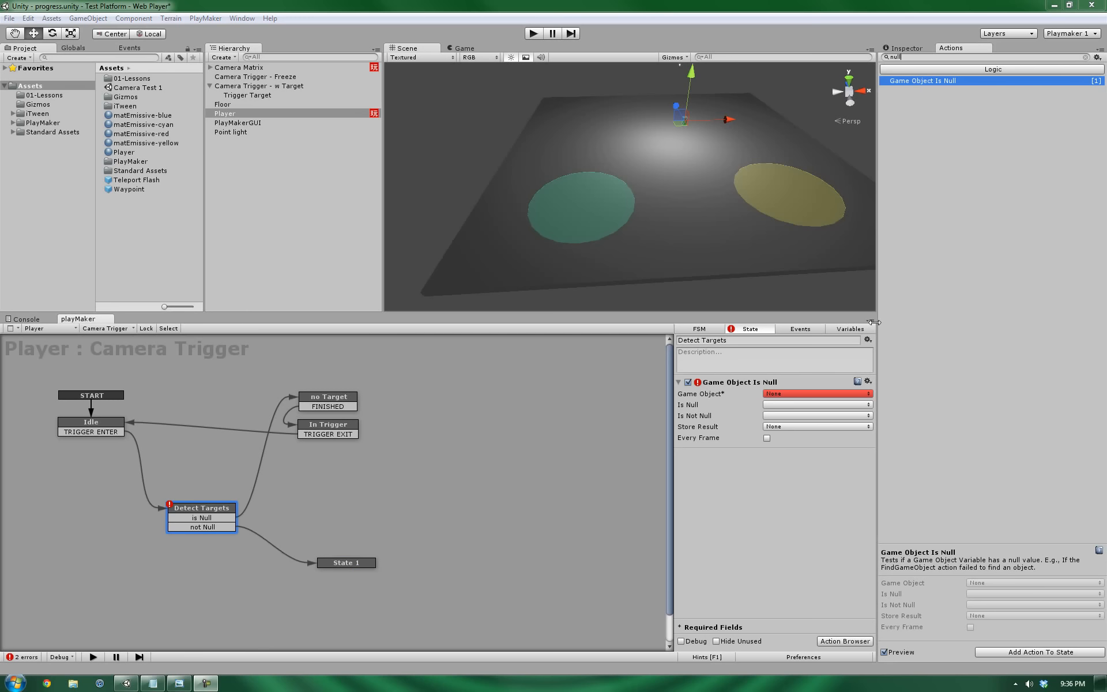
Add FSM variables named 'Trigger' and 'Target'.
click(852, 329)
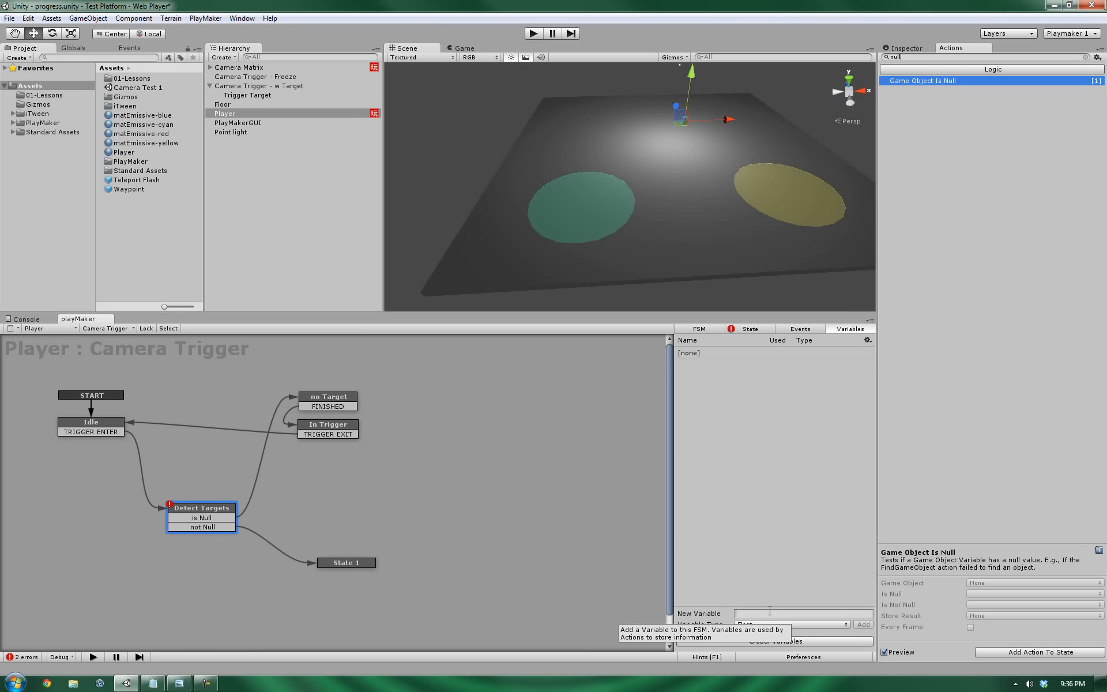
text(Trigger)
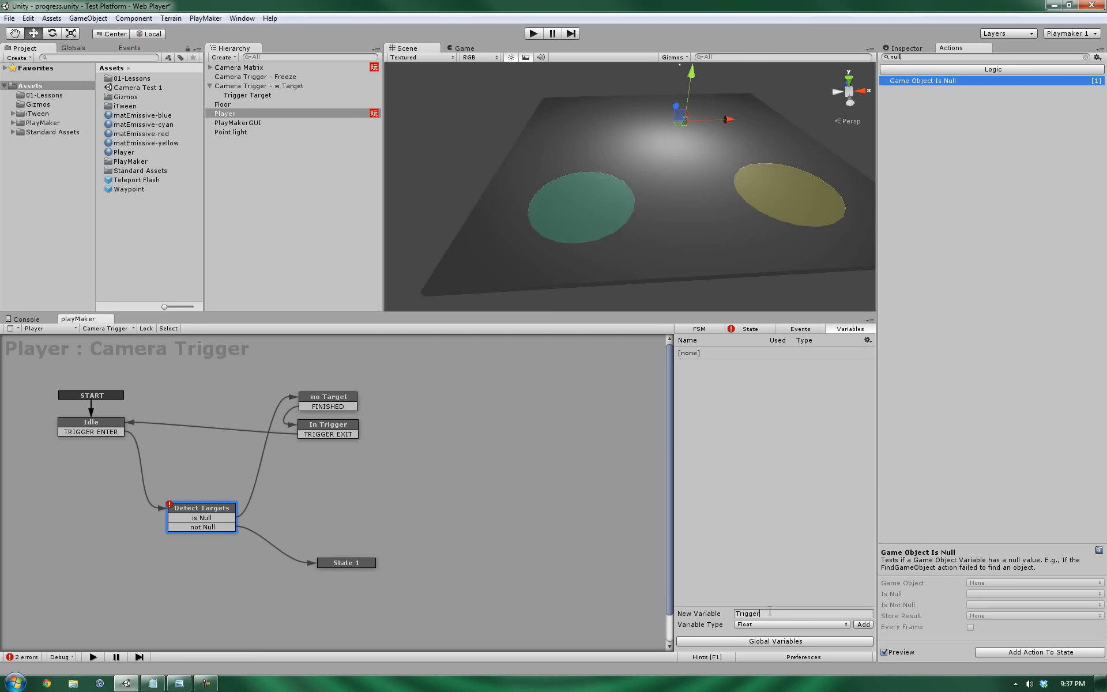
key(Return)
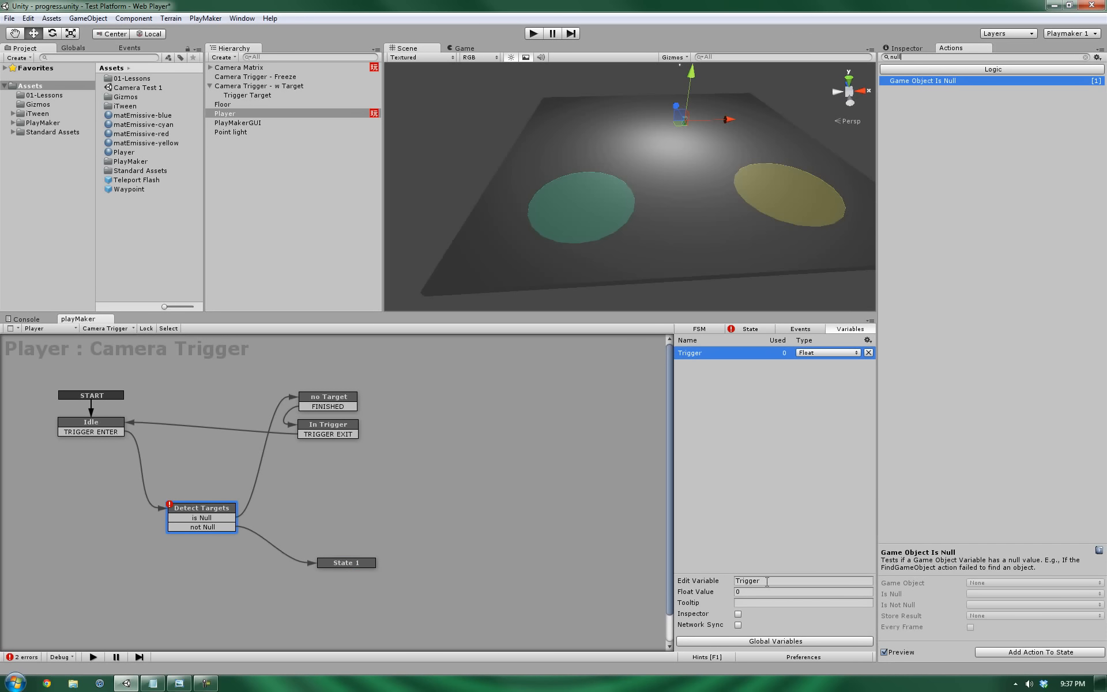
click(759, 570)
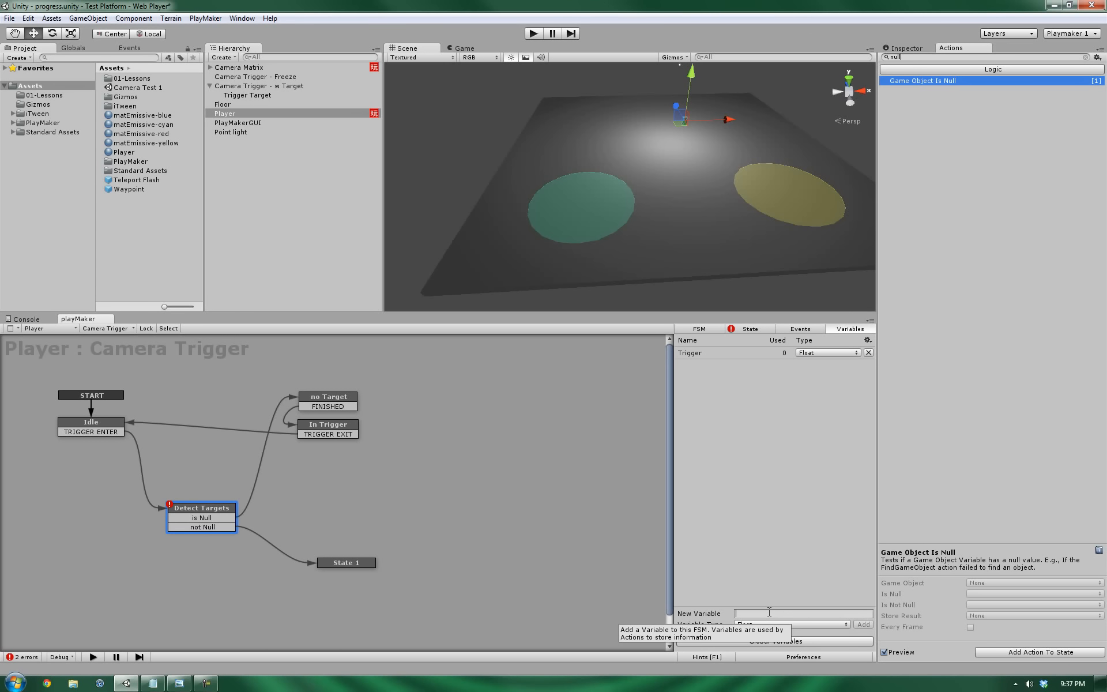
text(Target)
key(Return)
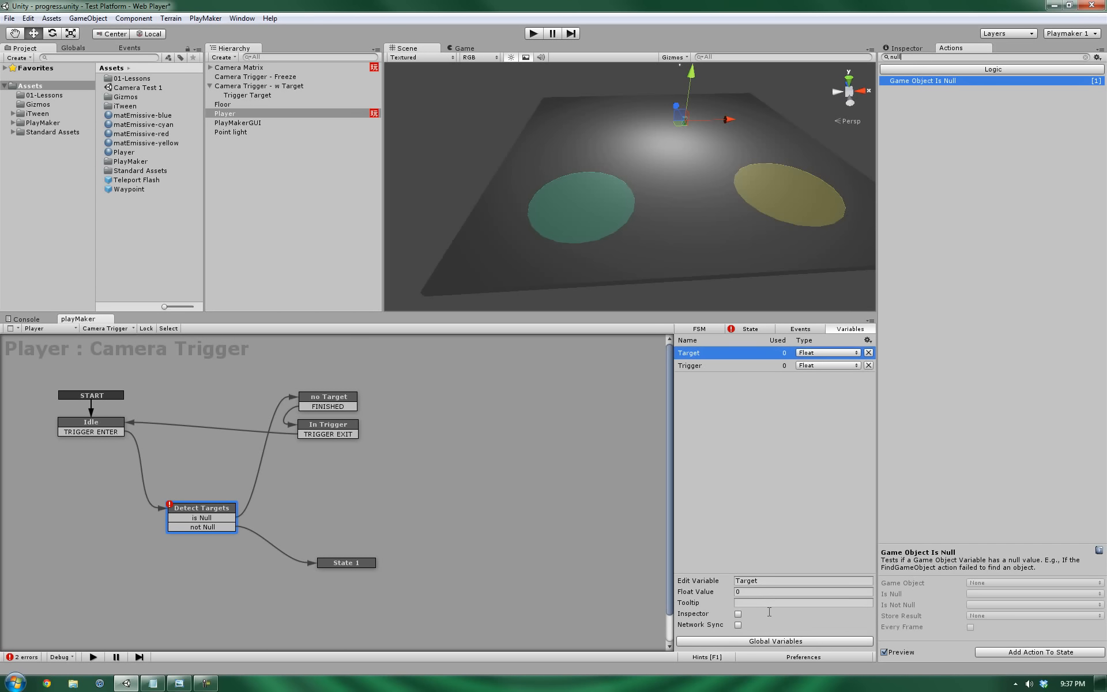
Set both the Target and Trigger variables' type to GameObject.
click(833, 353)
click(831, 404)
click(814, 368)
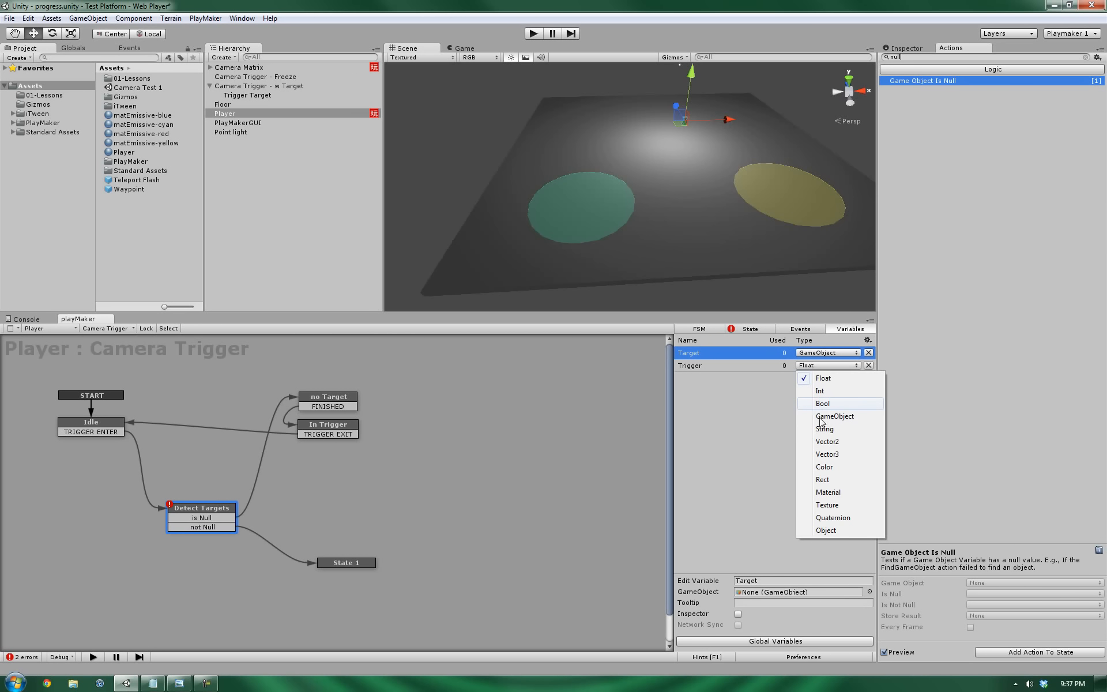
click(835, 417)
click(81, 426)
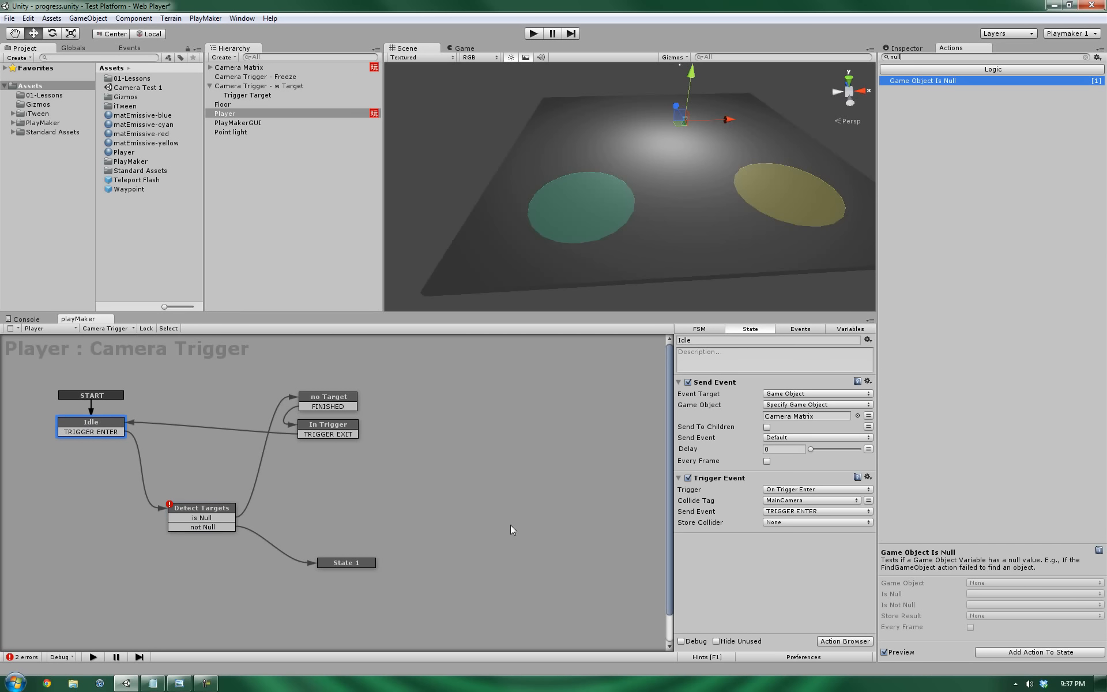
Make Idle's Trigger Event store the colliding object in the Trigger variable.
click(712, 478)
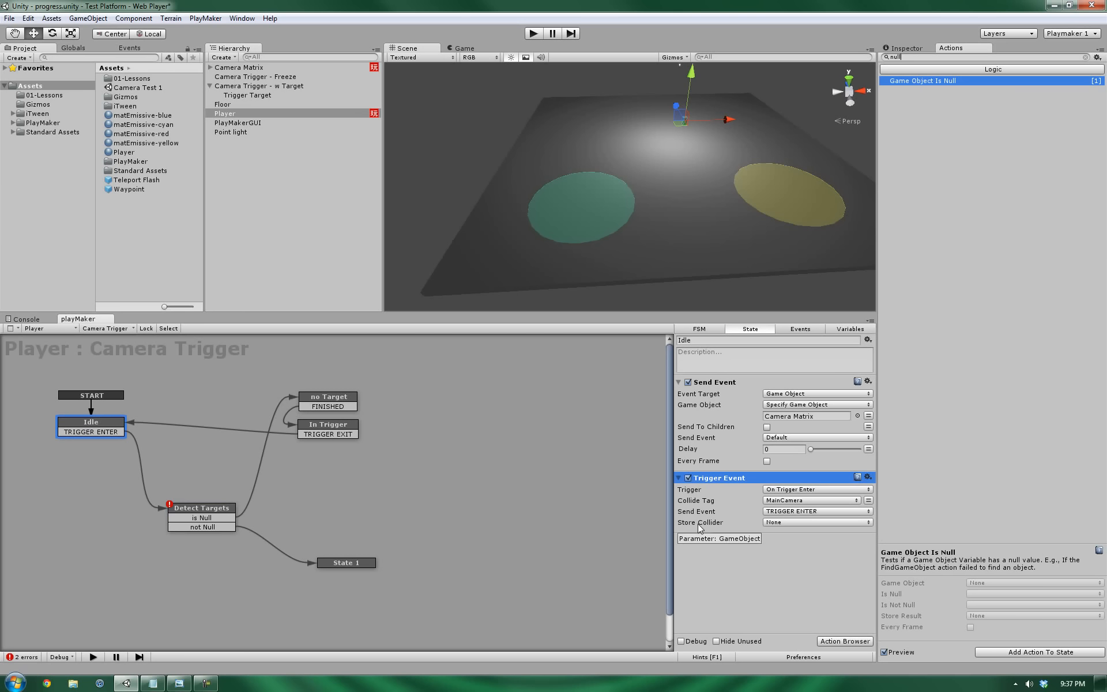
click(811, 521)
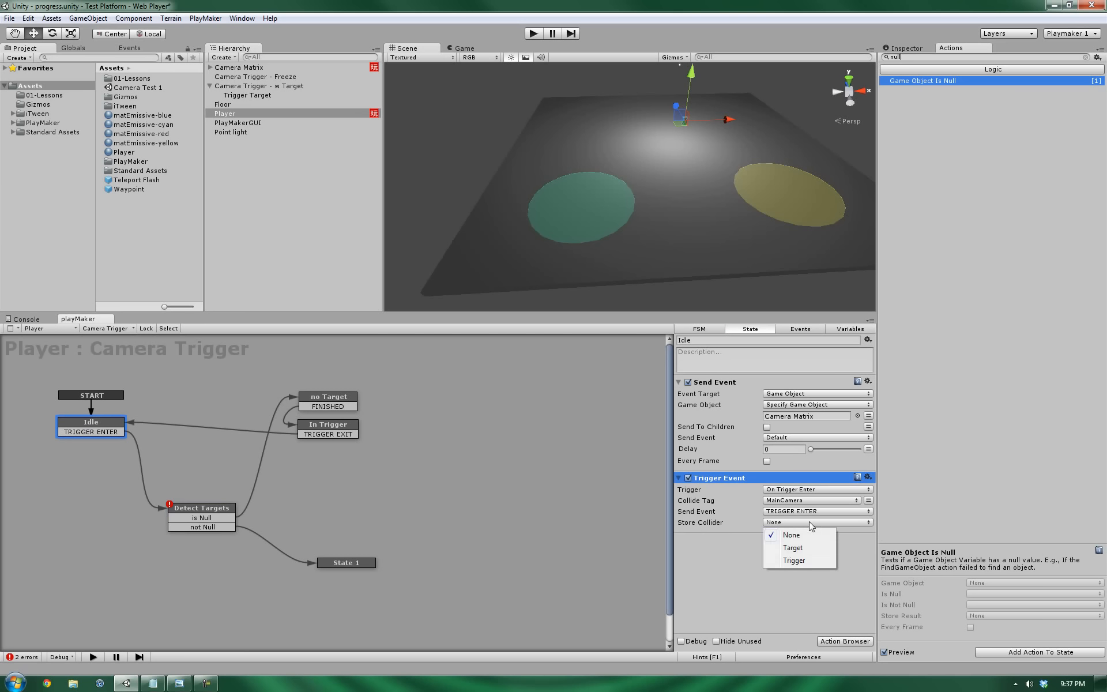
click(798, 563)
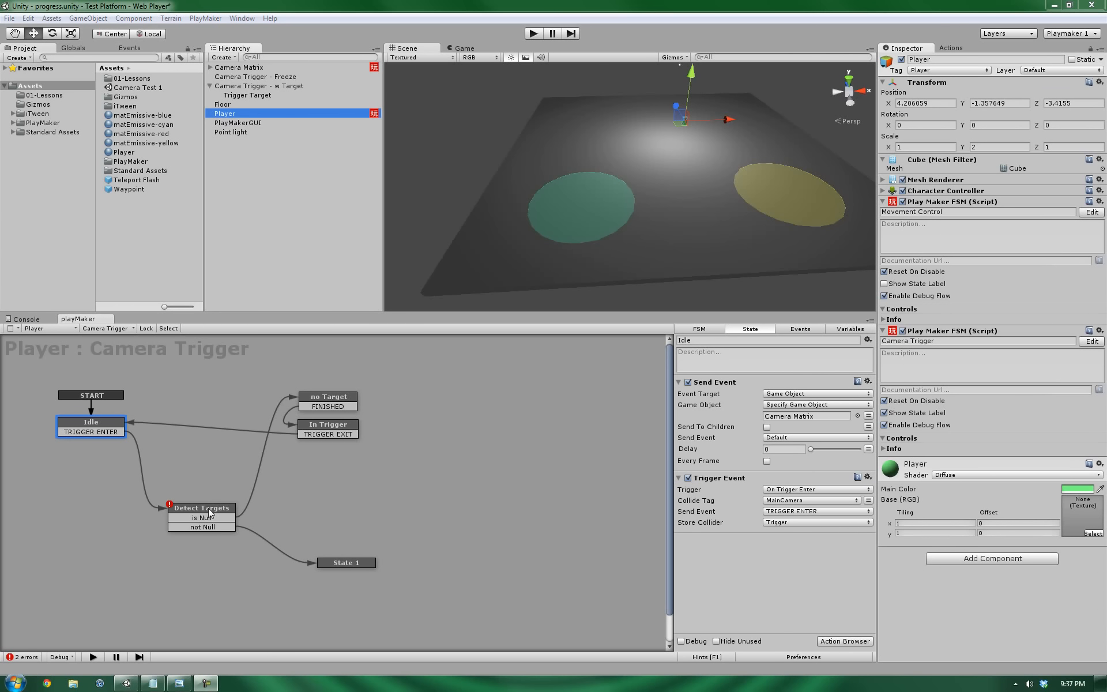
Set Detect Targets' Game Object Is Null to test the Target variable.
drag(217, 515, 206, 511)
click(67, 433)
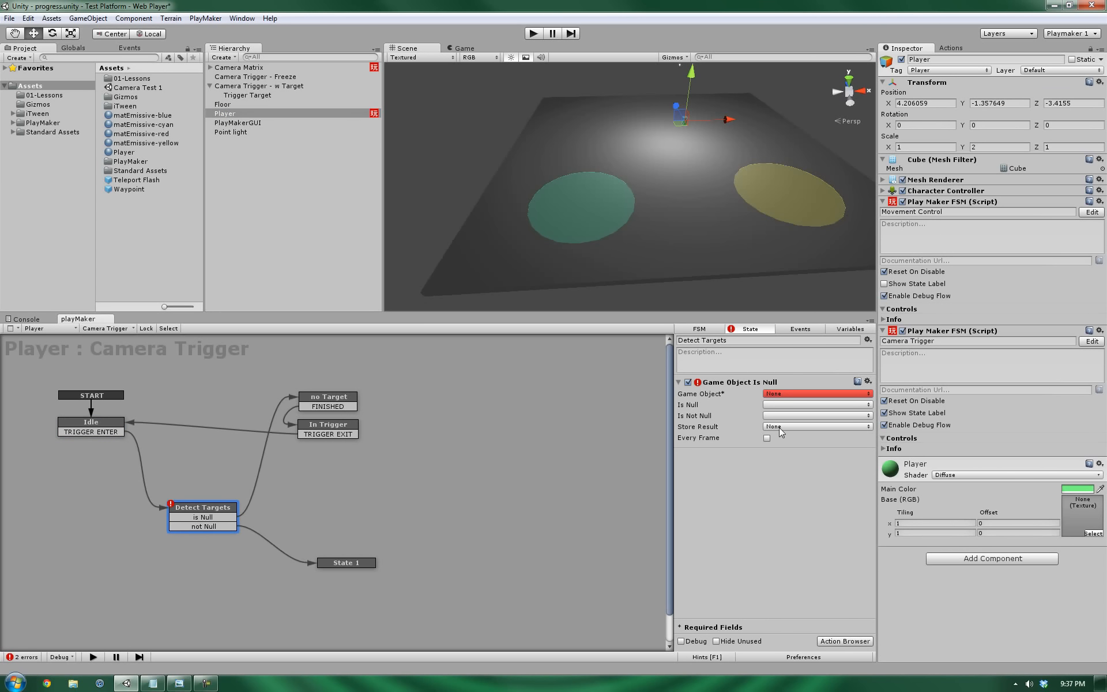
click(779, 396)
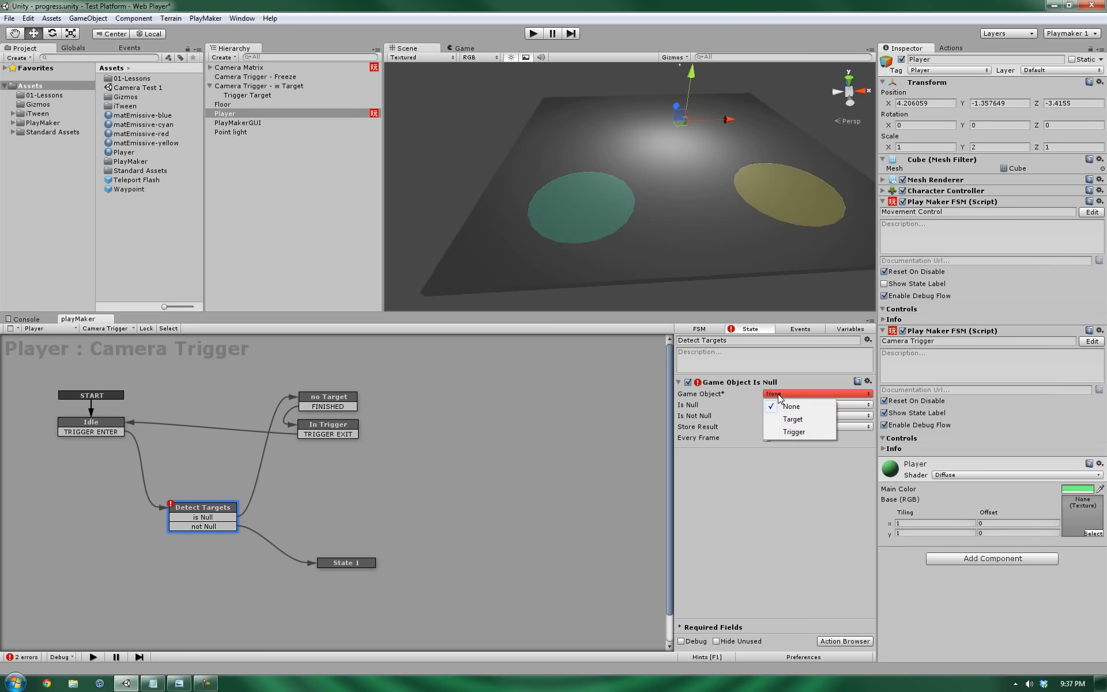
click(797, 558)
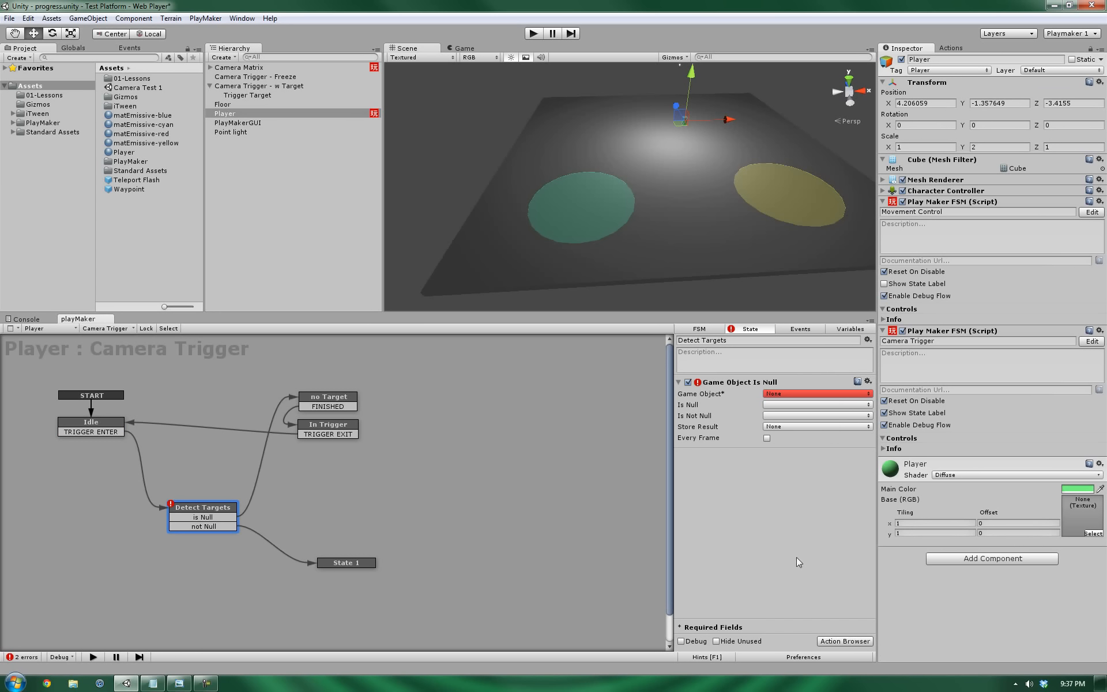
click(784, 393)
click(790, 417)
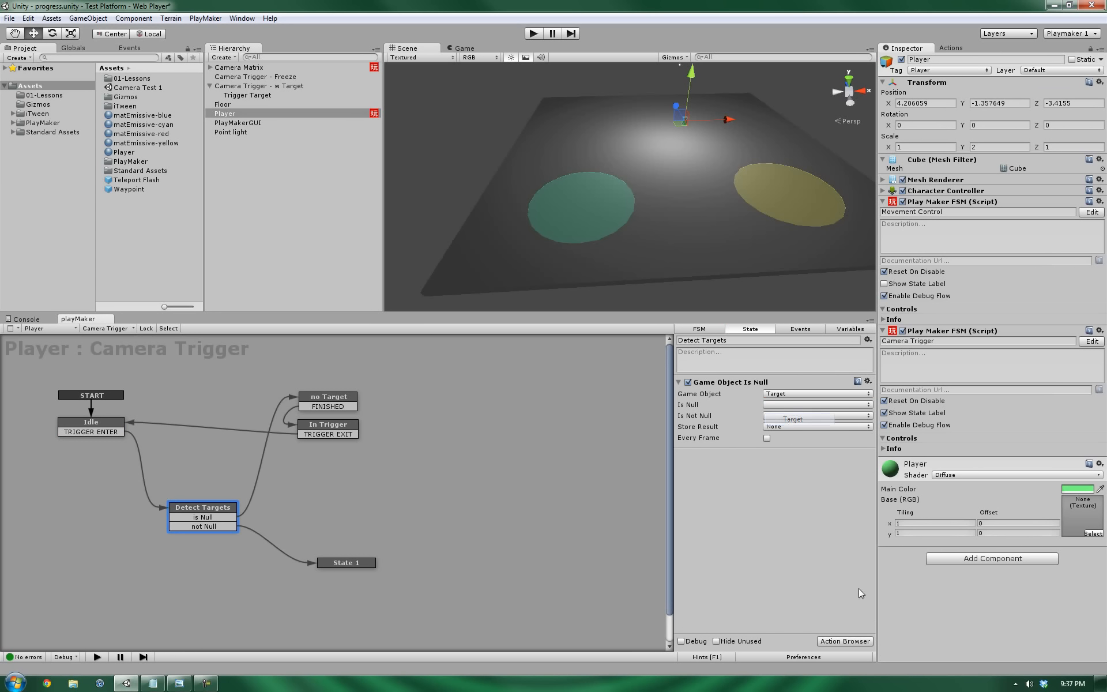
Search the Actions browser for 'get fsm'.
click(953, 47)
click(932, 56)
text(get)
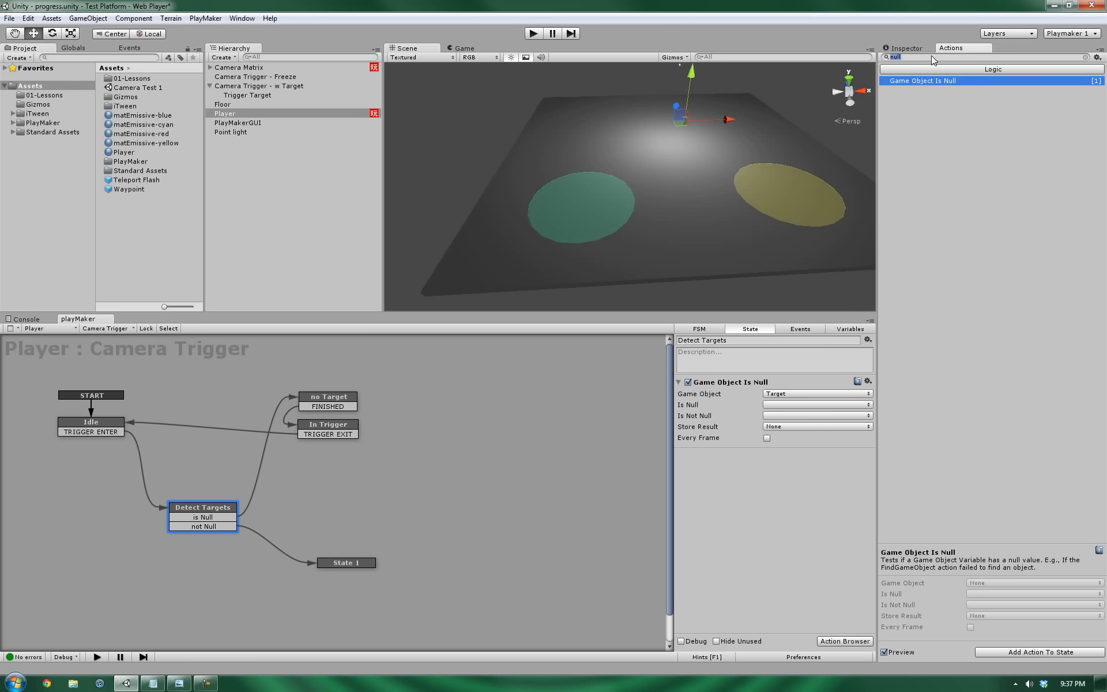
text( fsm)
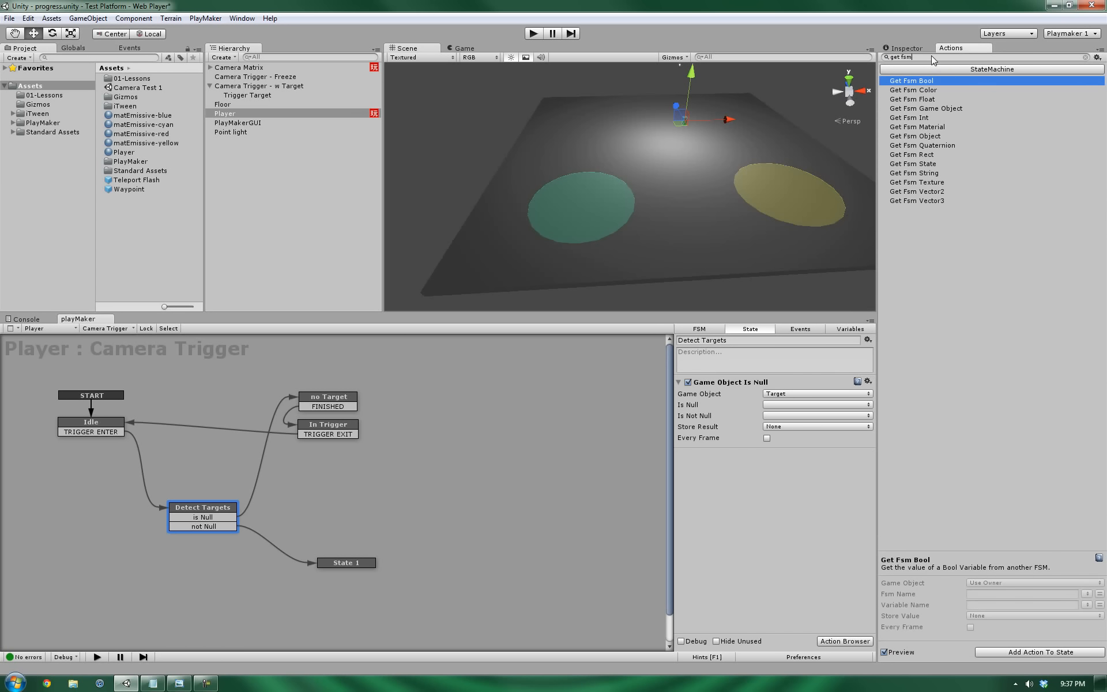
Add Get Fsm Game Object above Game Object Is Null, reading from the Trigger variable's object.
double_click(948, 109)
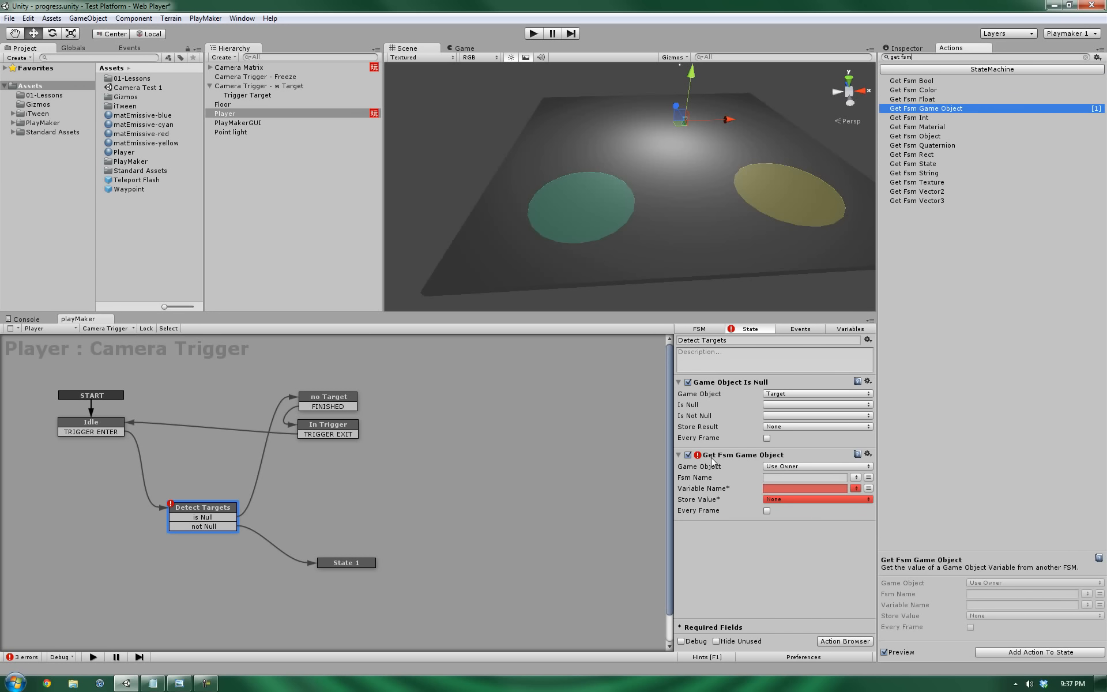
drag(714, 459, 727, 397)
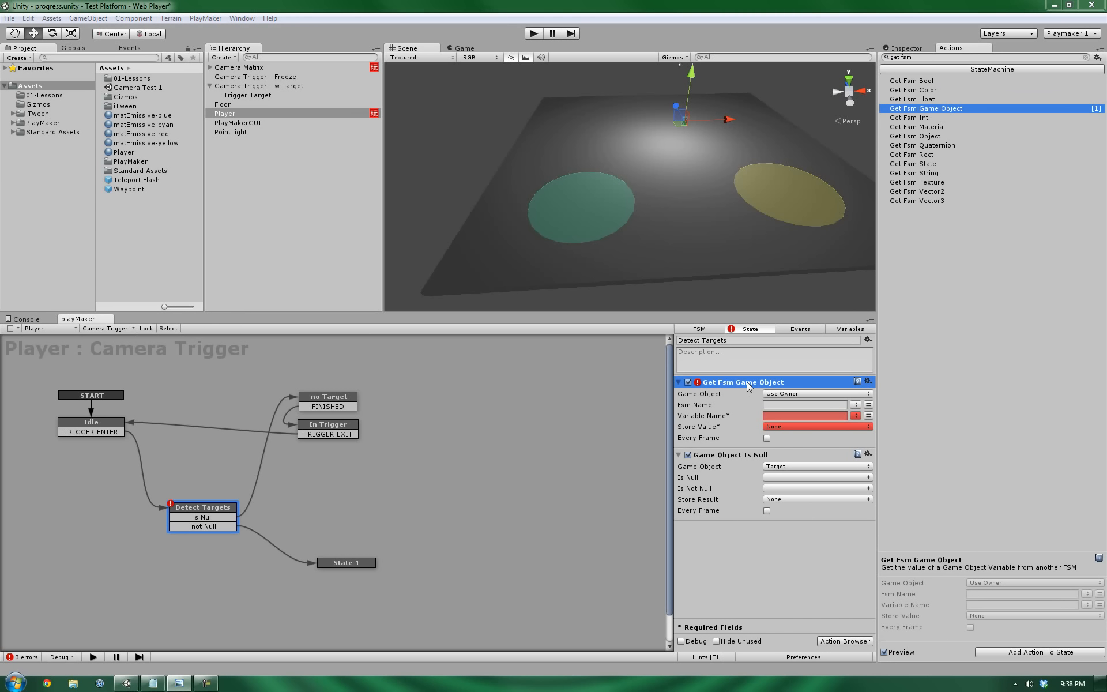
click(854, 393)
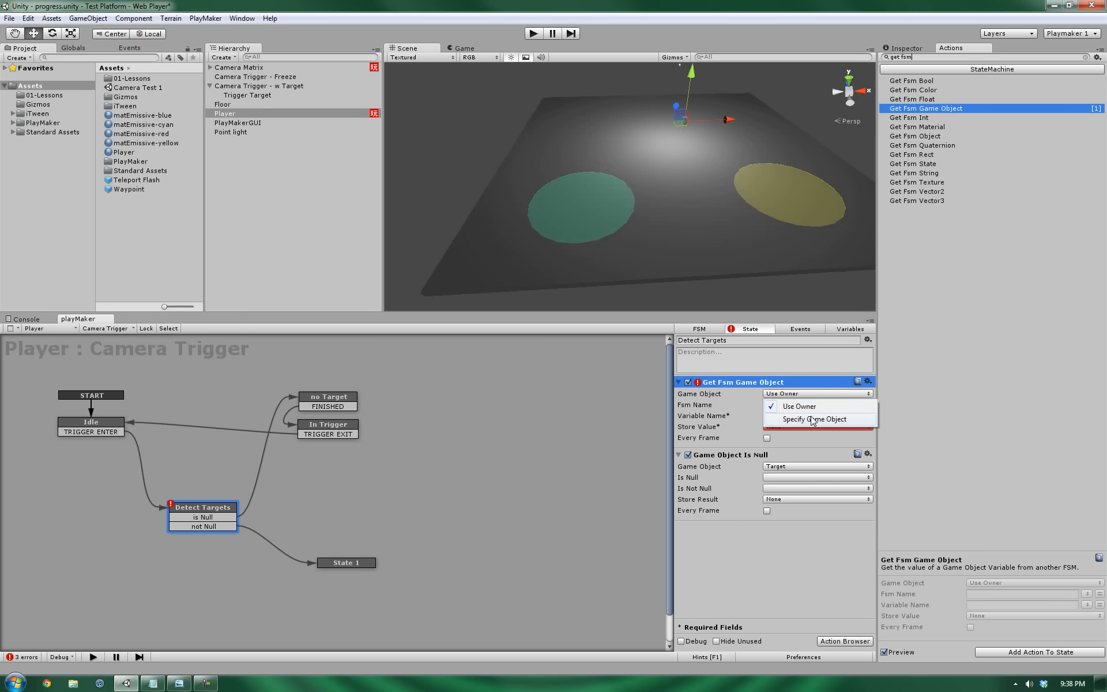
click(813, 423)
click(869, 406)
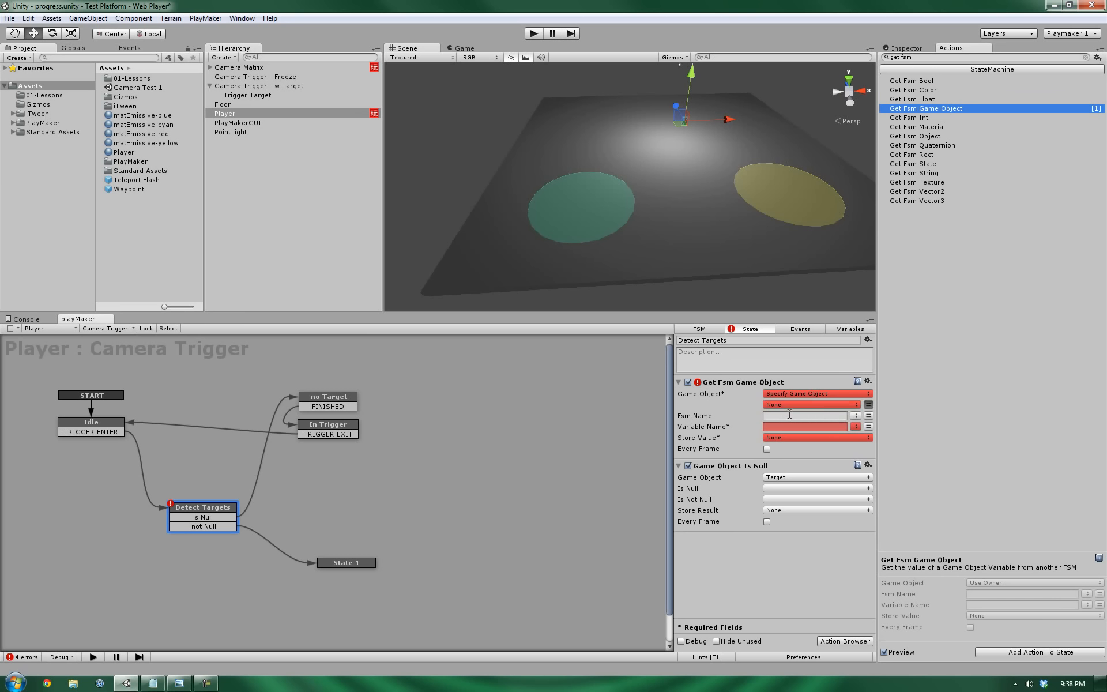
click(787, 404)
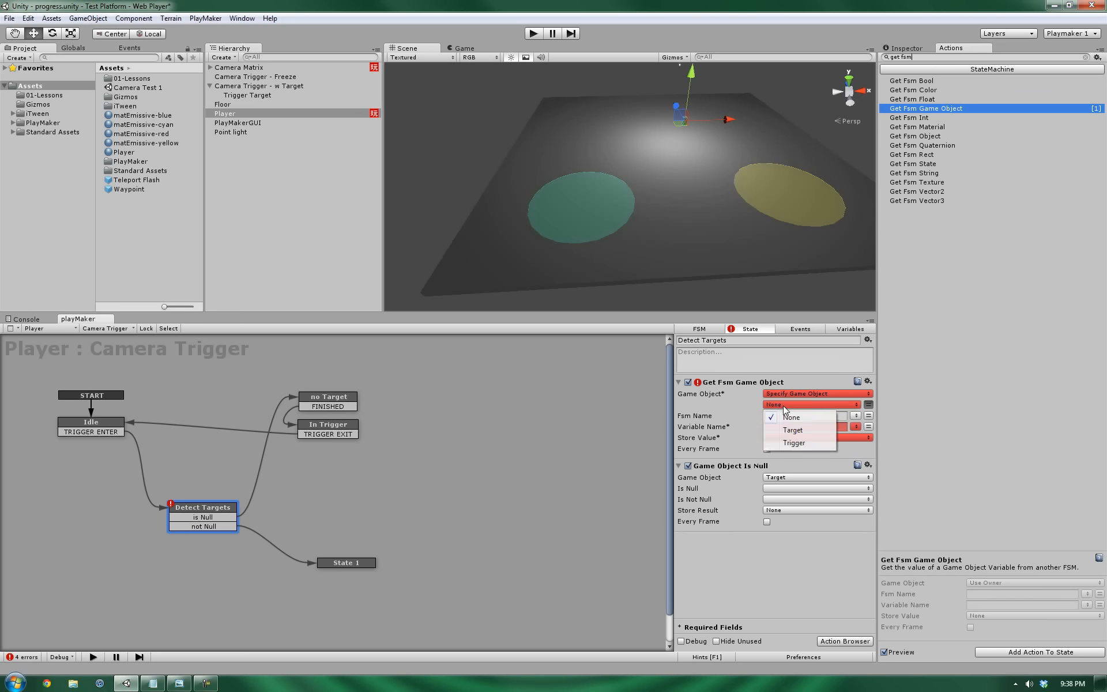
click(794, 443)
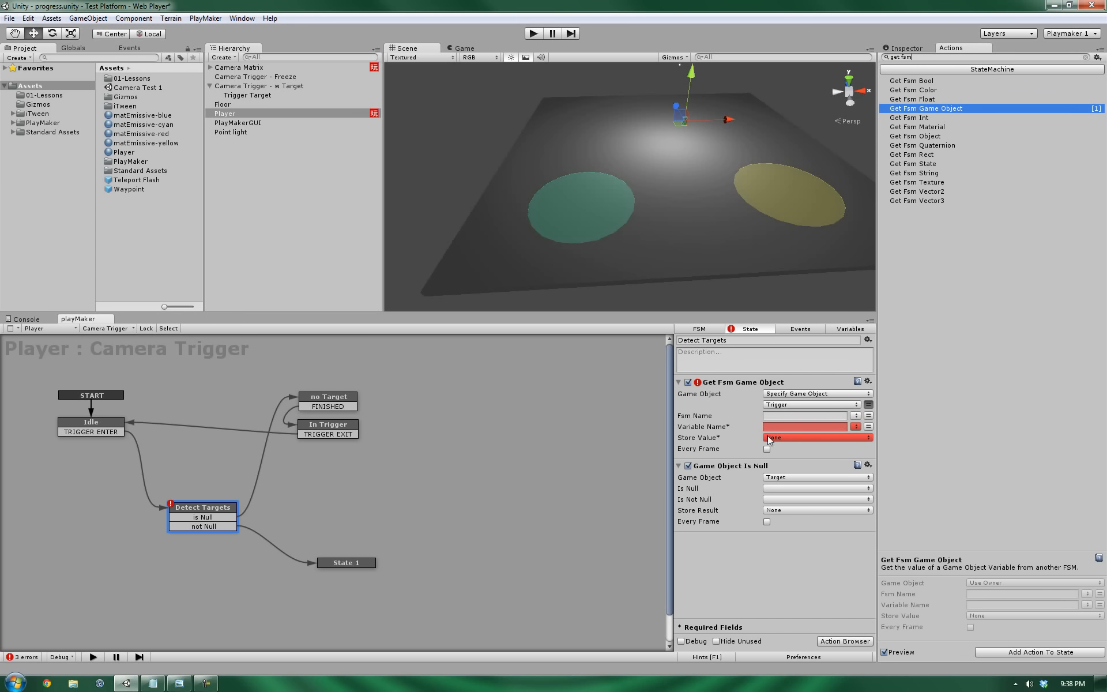
click(856, 416)
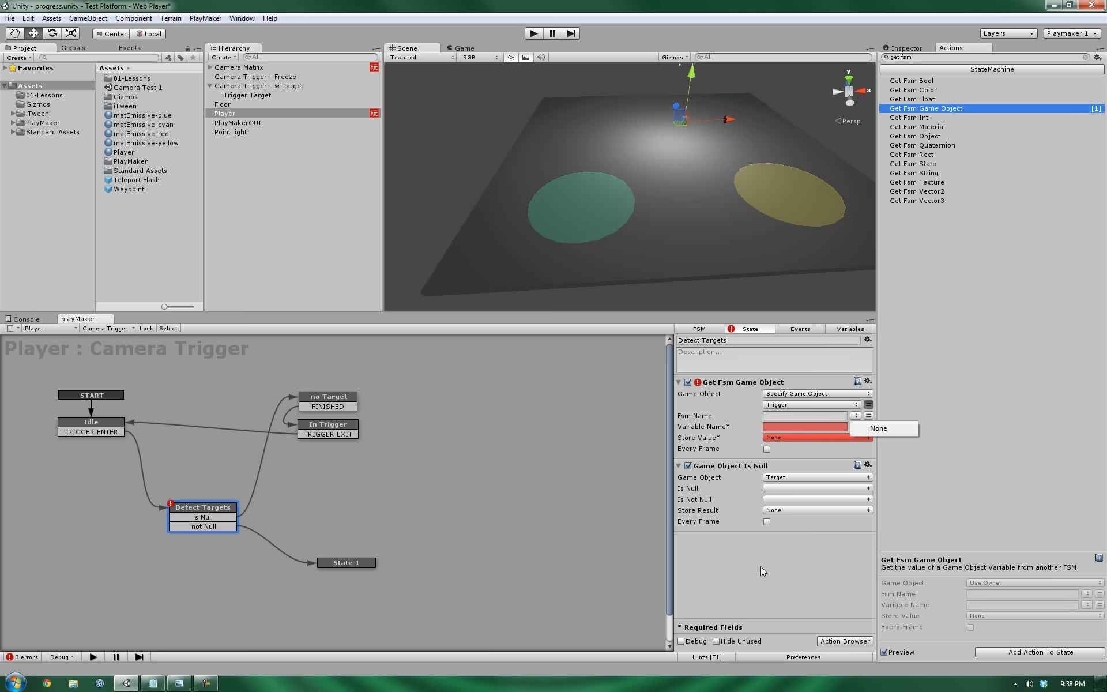
Compare the camera trigger objects and Trigger Target, ending with Camera Trigger - Freeze selected.
click(260, 86)
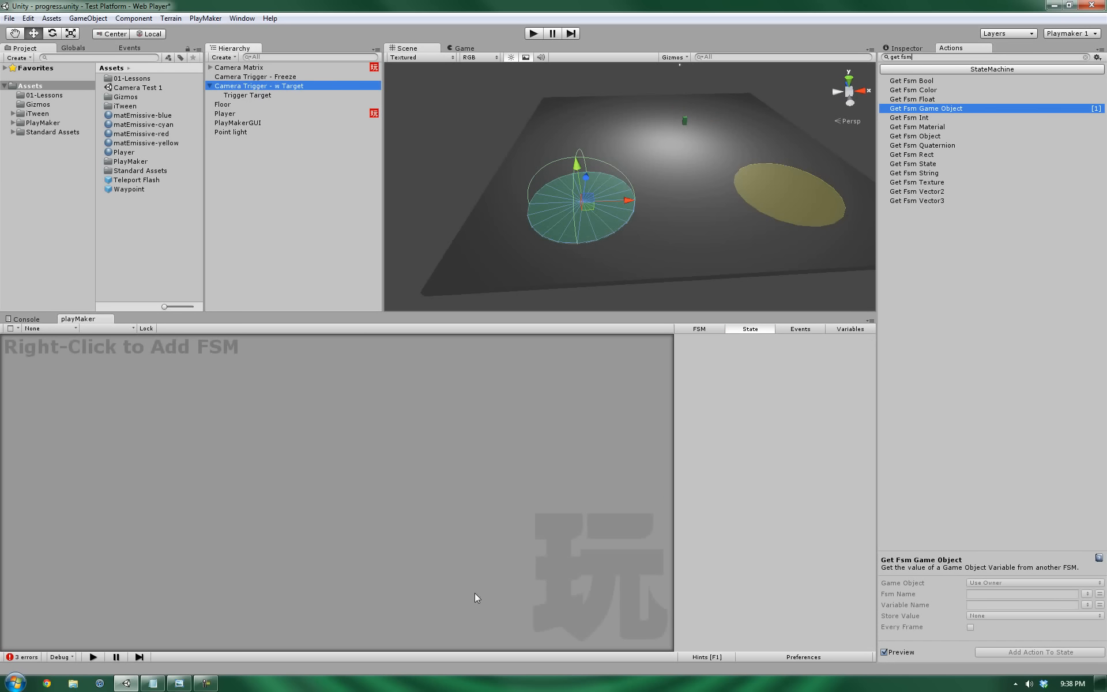
click(268, 77)
click(265, 86)
click(268, 77)
click(259, 87)
click(261, 77)
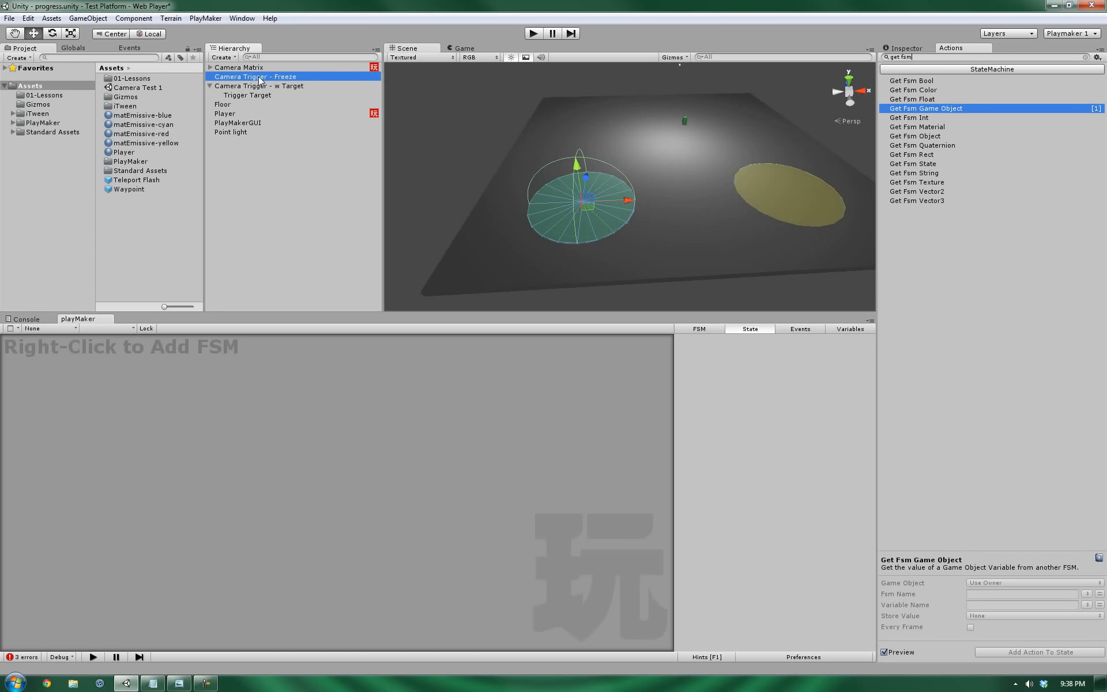
click(258, 85)
click(260, 77)
click(259, 86)
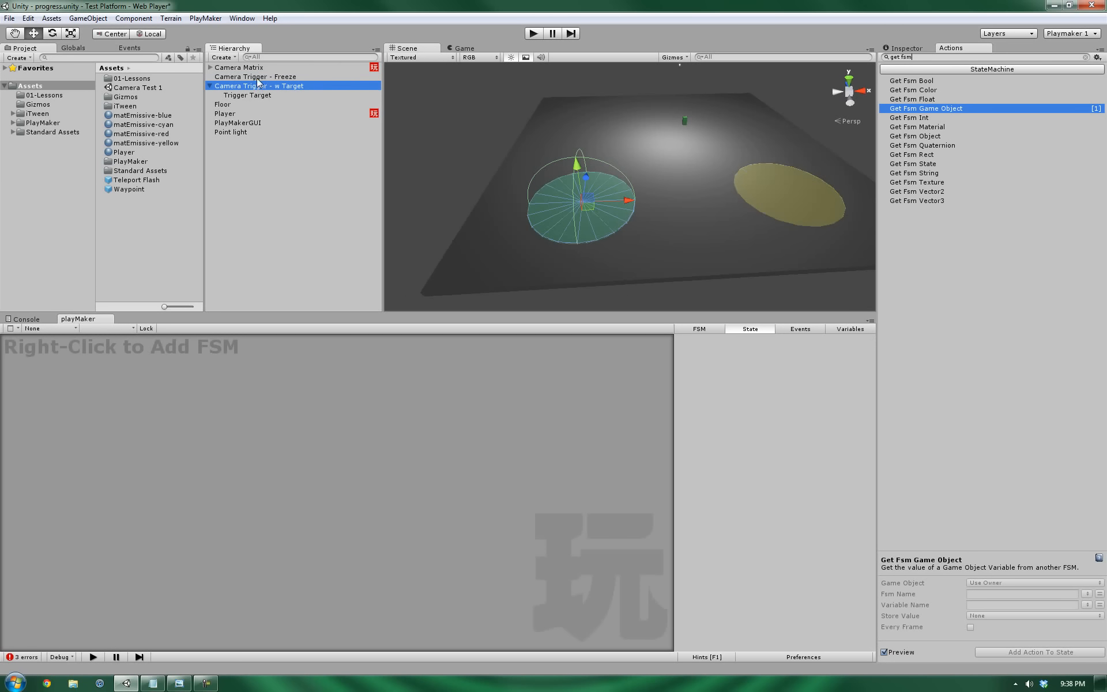
click(259, 77)
click(255, 85)
click(256, 77)
click(255, 87)
click(255, 95)
click(254, 86)
click(254, 76)
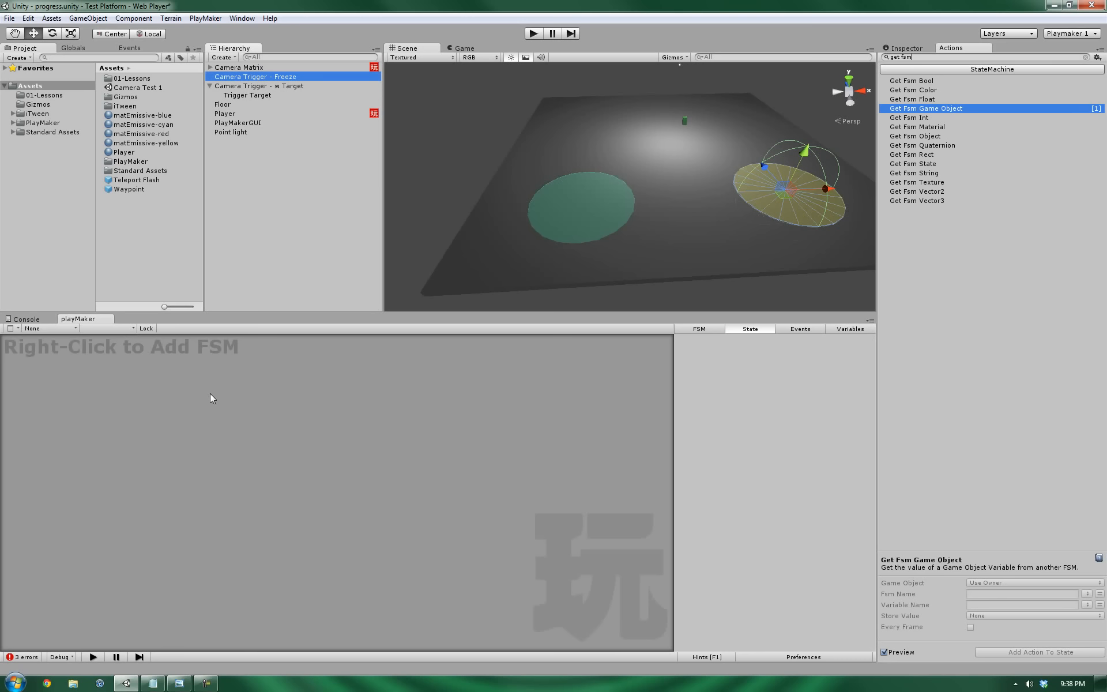
Add a new FSM to Camera Trigger - Freeze with a GameObject variable named Target.
right_click(111, 404)
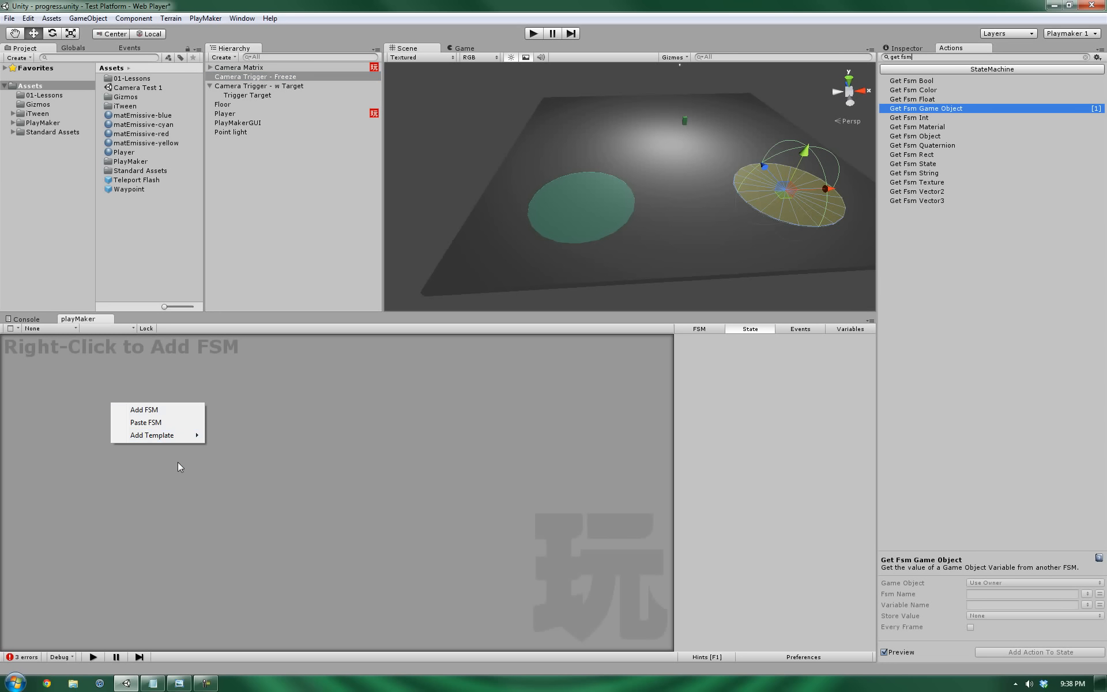
click(144, 410)
click(846, 330)
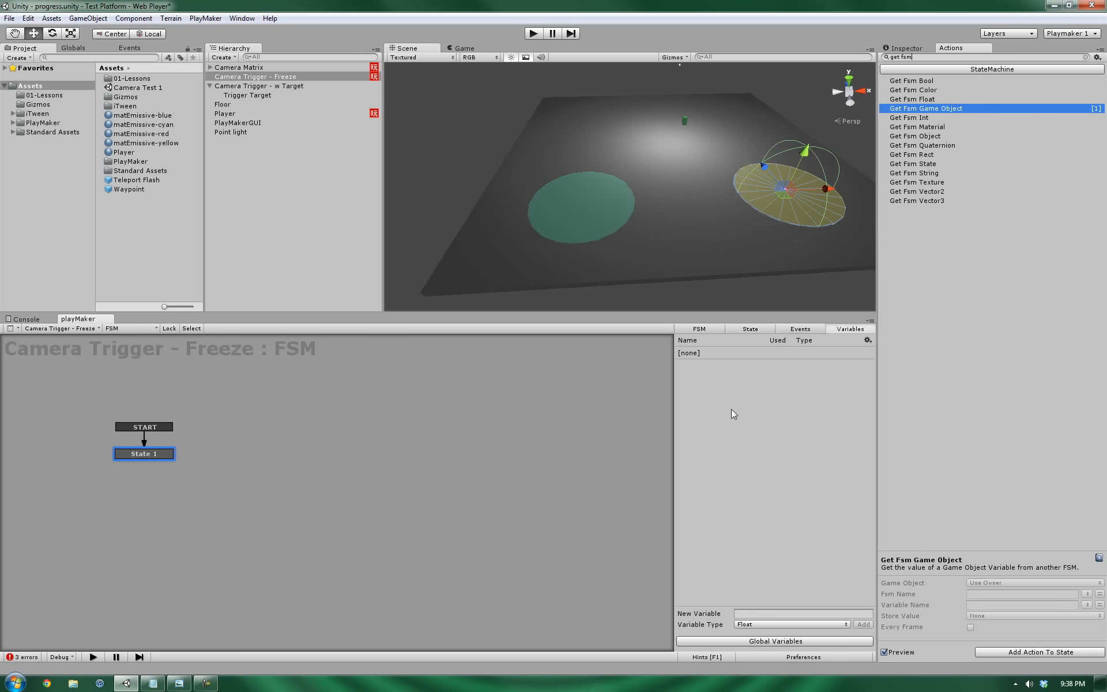
click(795, 614)
text(Target)
click(780, 625)
click(795, 586)
click(784, 624)
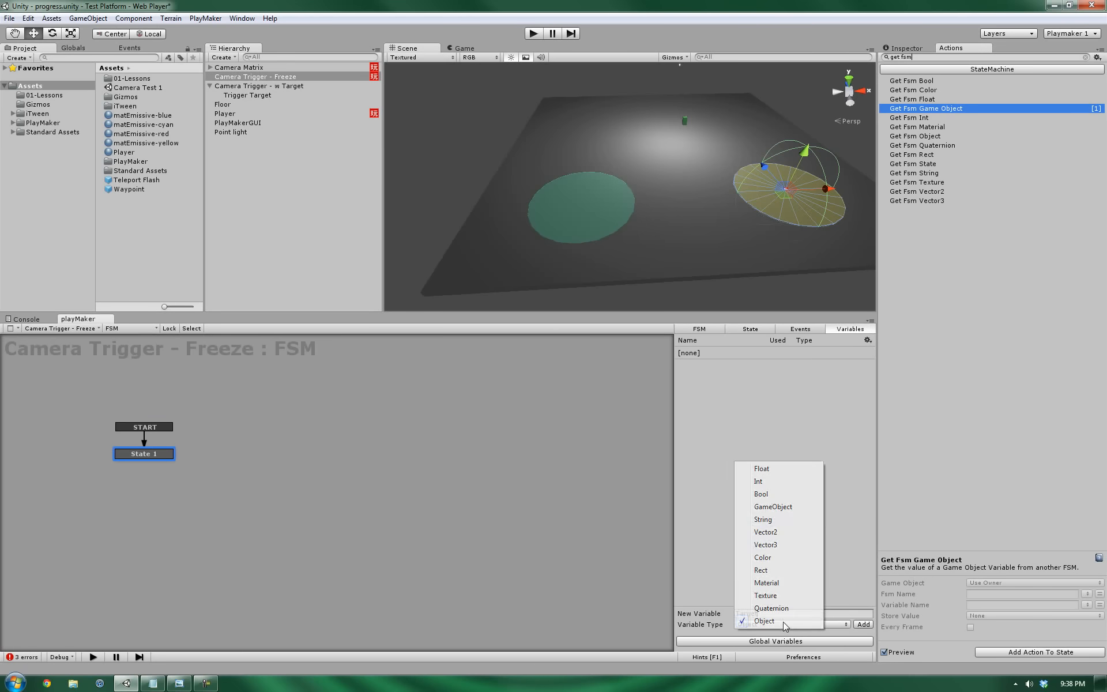
click(786, 507)
click(864, 625)
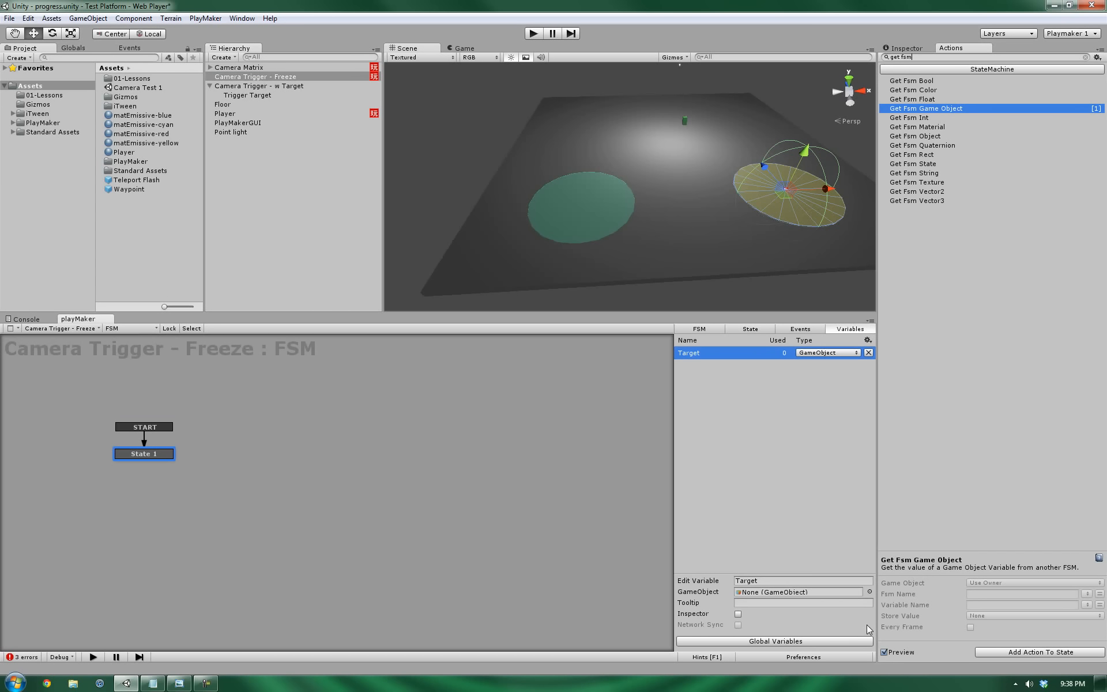
right_click(215, 425)
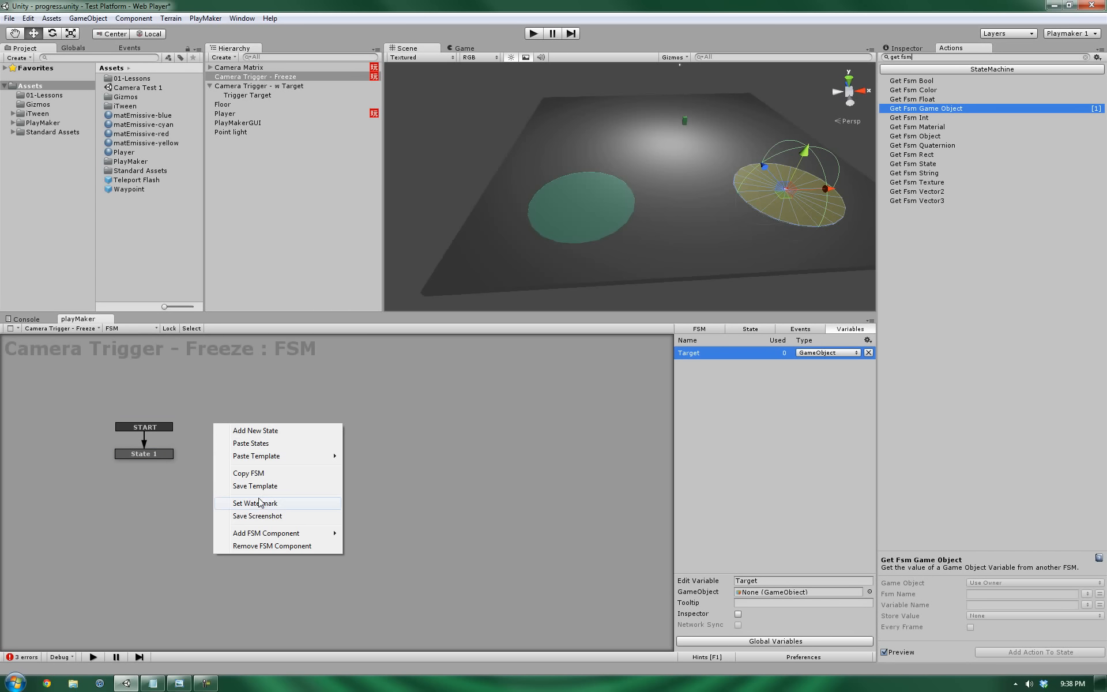
click(919, 51)
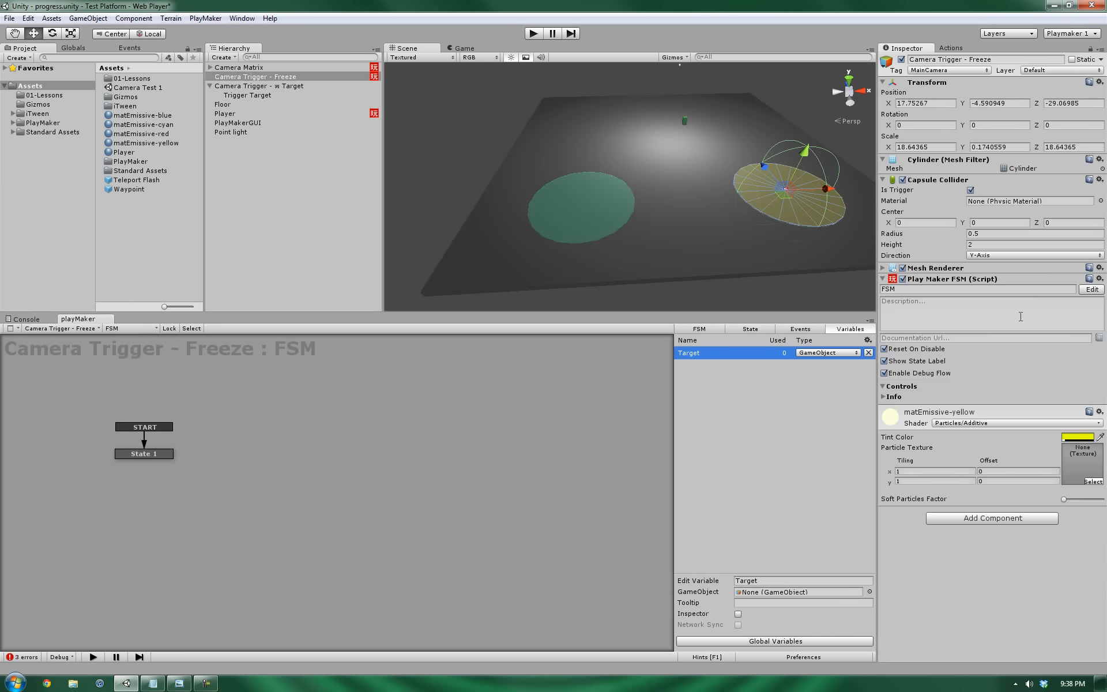
Replace the FSM name in the Play Maker FSM component with 'Trigger System'.
click(922, 291)
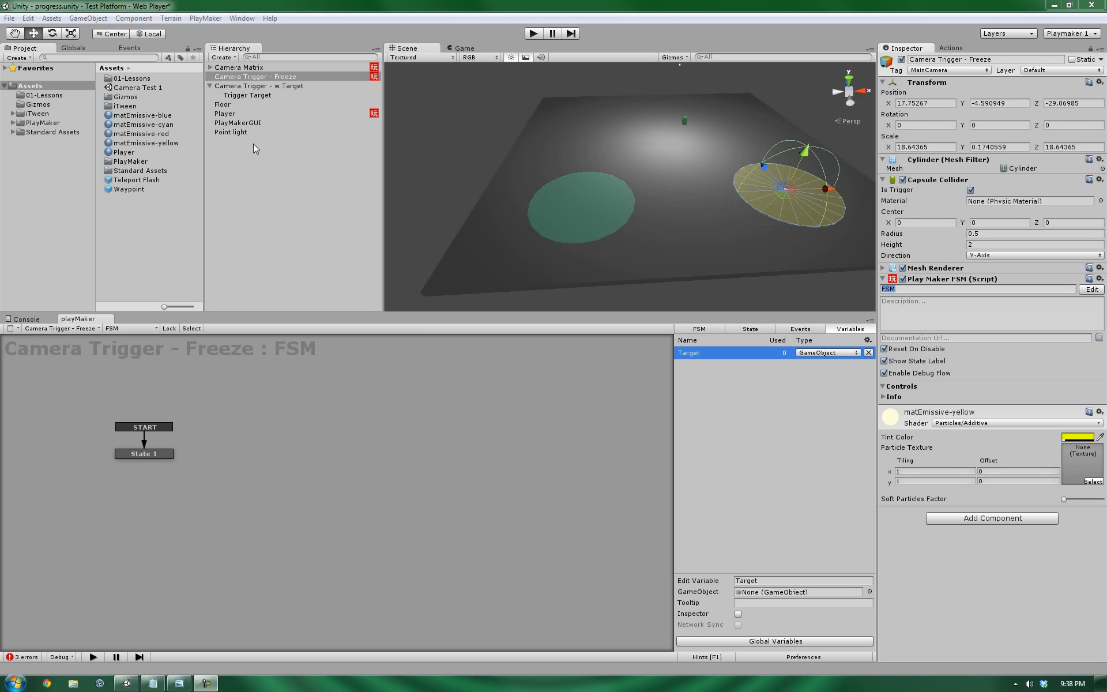
click(984, 291)
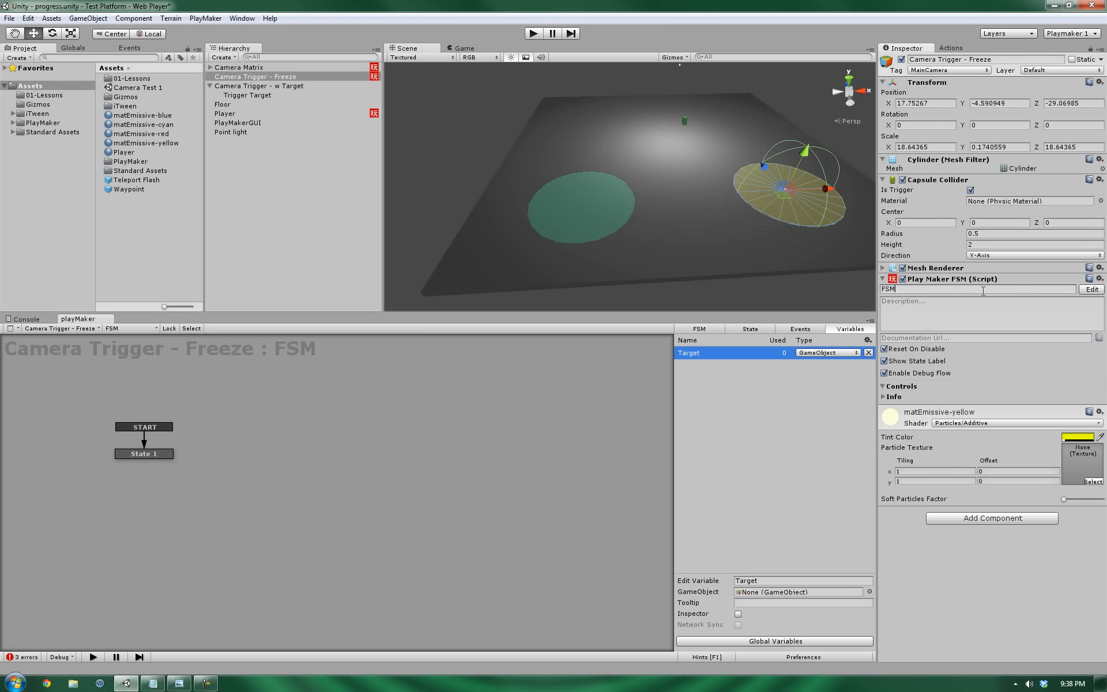
key(BackSpace)
key(BackSpace)
key(BackSpace)
text(Trigger System)
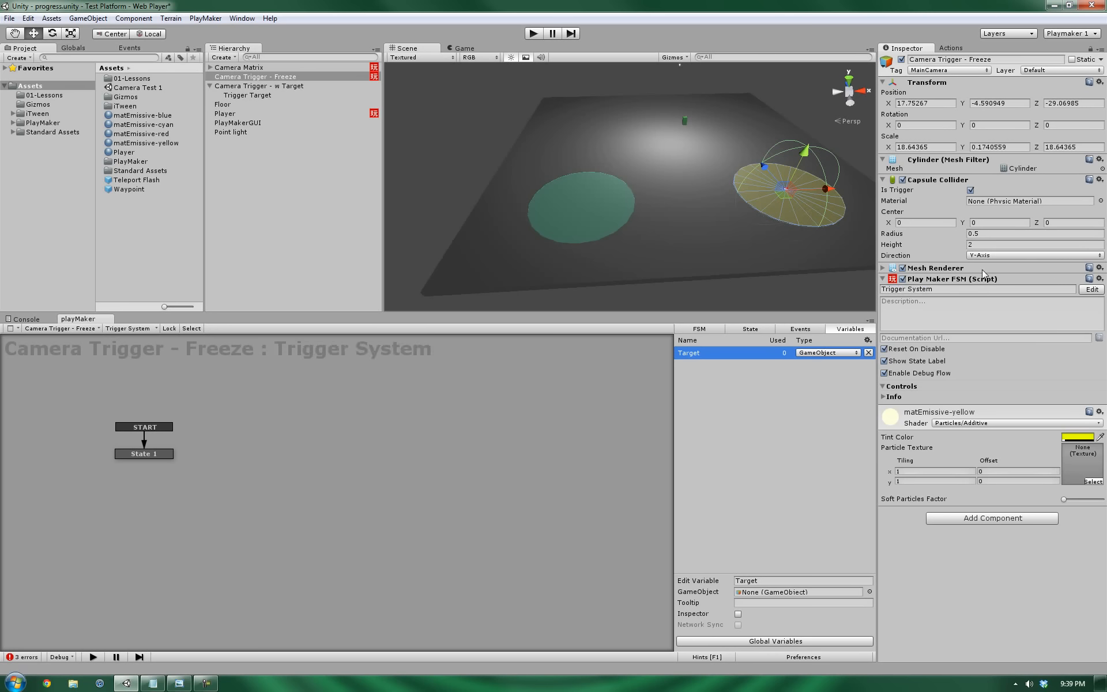
Copy the Trigger System FSM and paste it onto Camera Trigger - w Target.
right_click(332, 403)
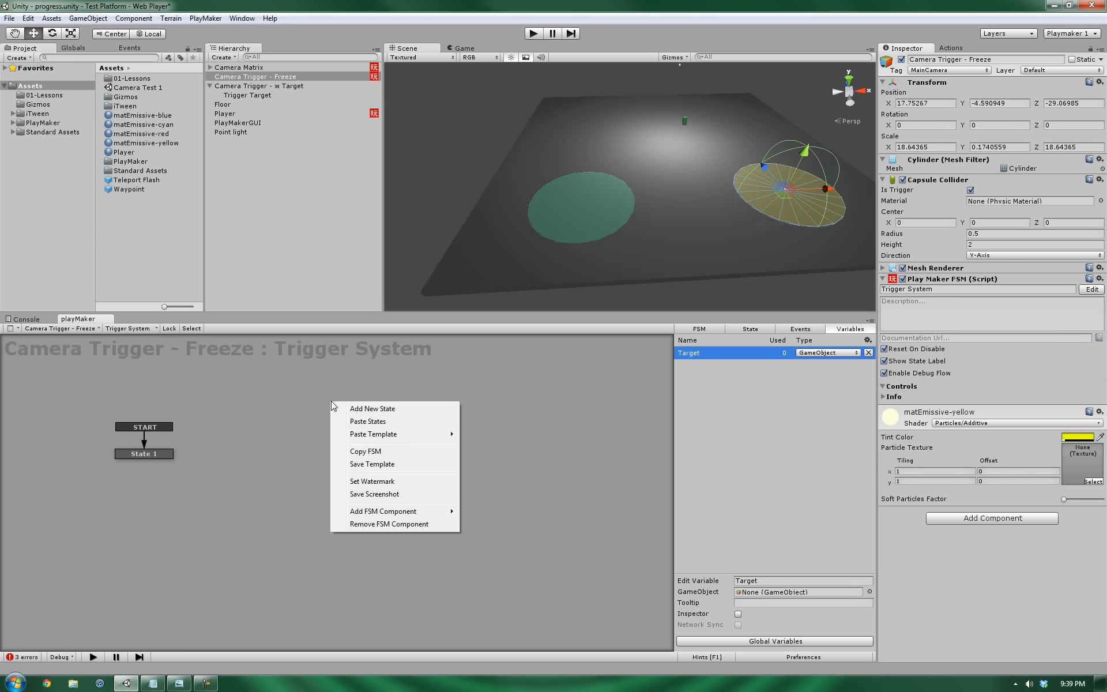
click(366, 451)
right_click(345, 454)
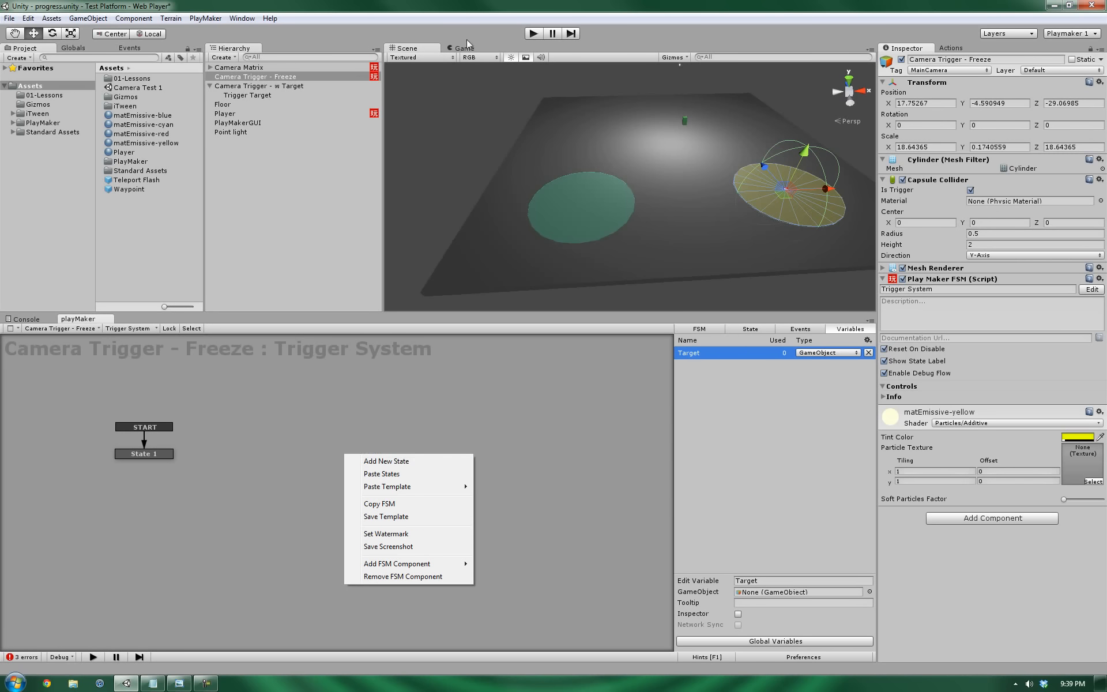
click(264, 86)
right_click(164, 445)
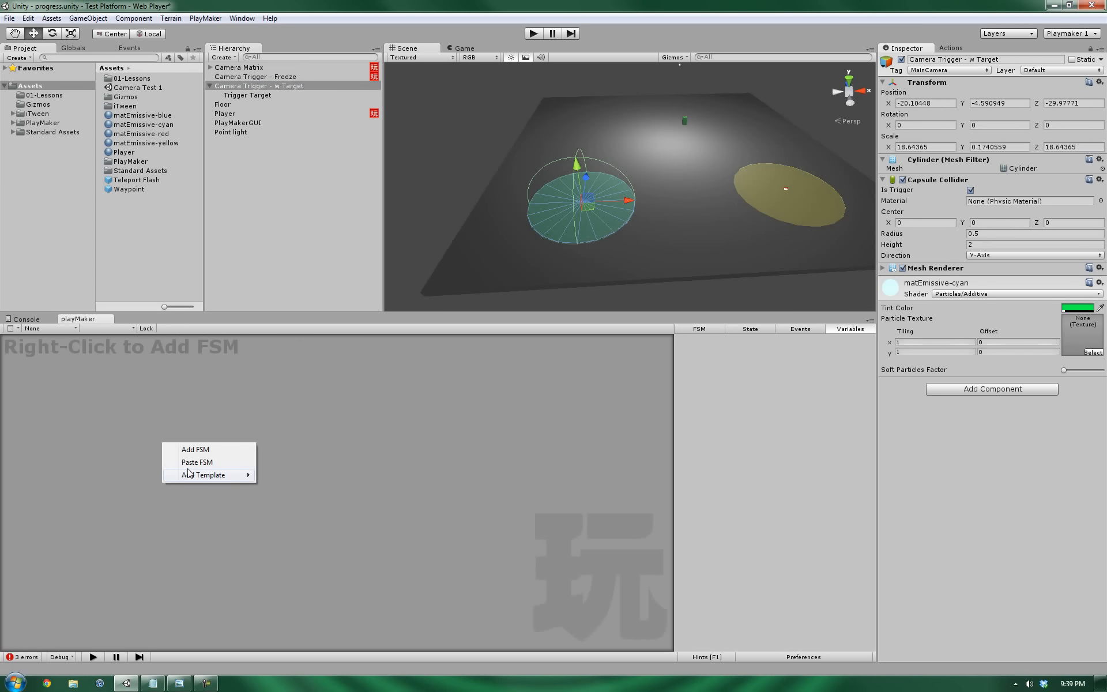
click(191, 462)
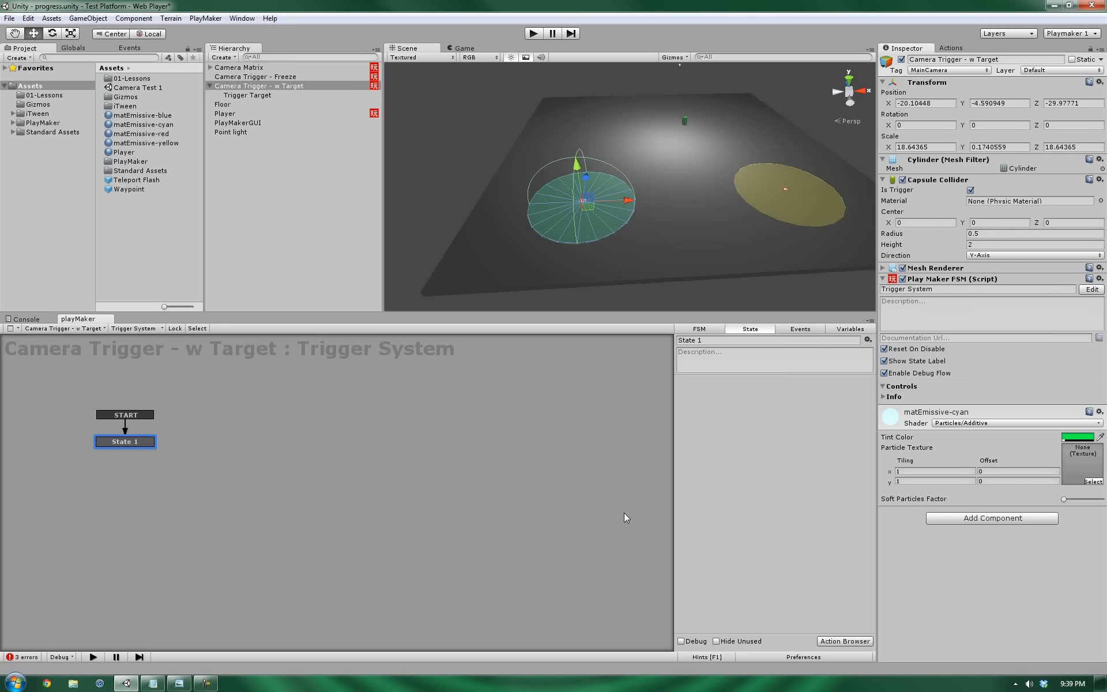
Set the pasted FSM's Target variable to Trigger Target, then open Player's Detect Targets state.
click(852, 328)
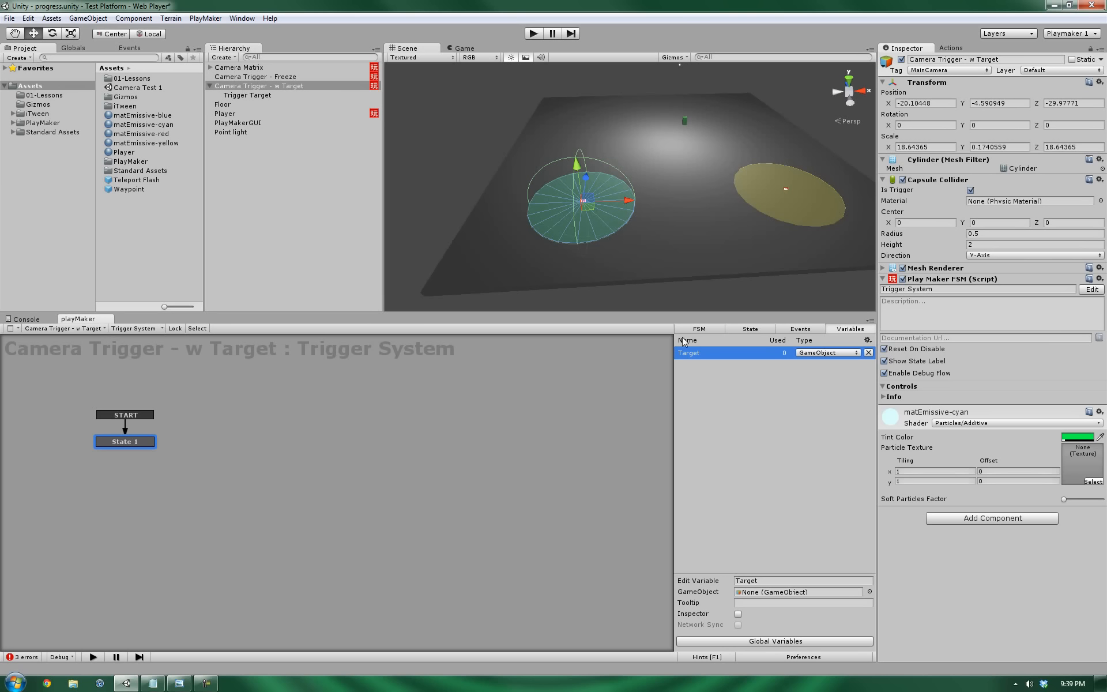
drag(242, 94, 788, 595)
click(255, 77)
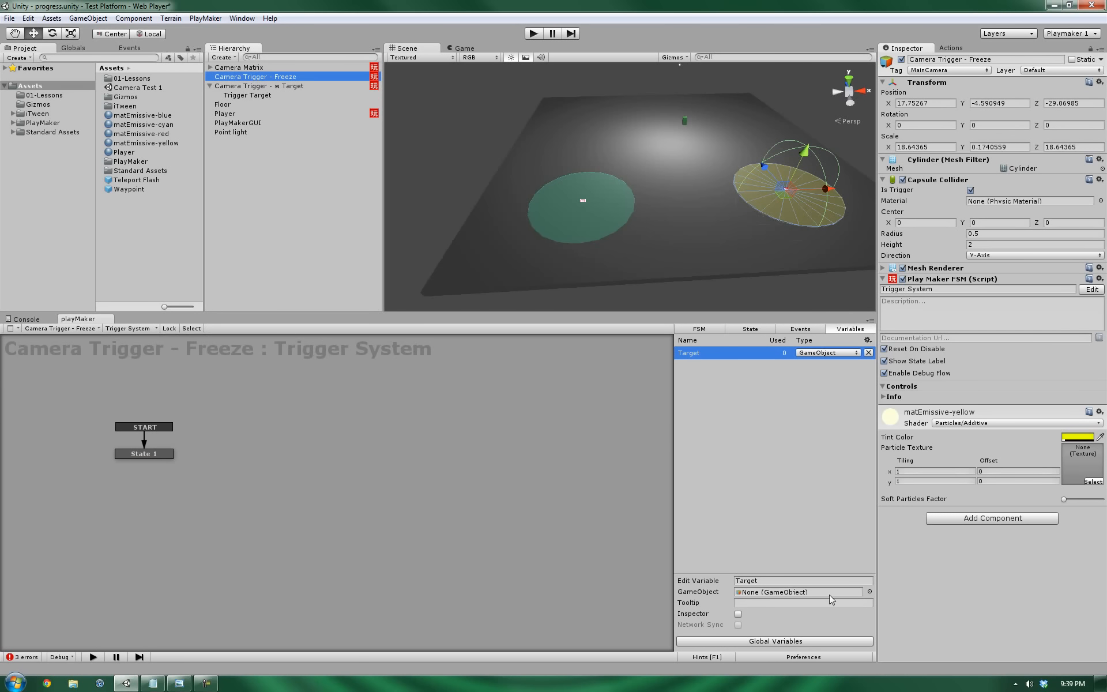
click(263, 86)
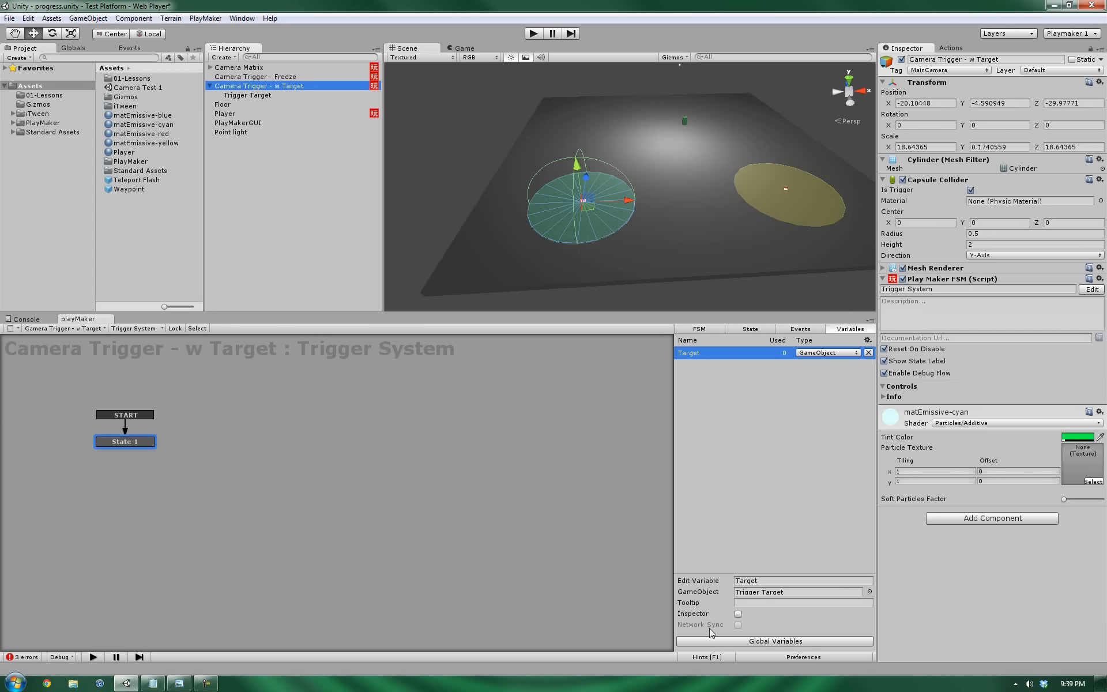
click(228, 115)
drag(203, 512, 203, 508)
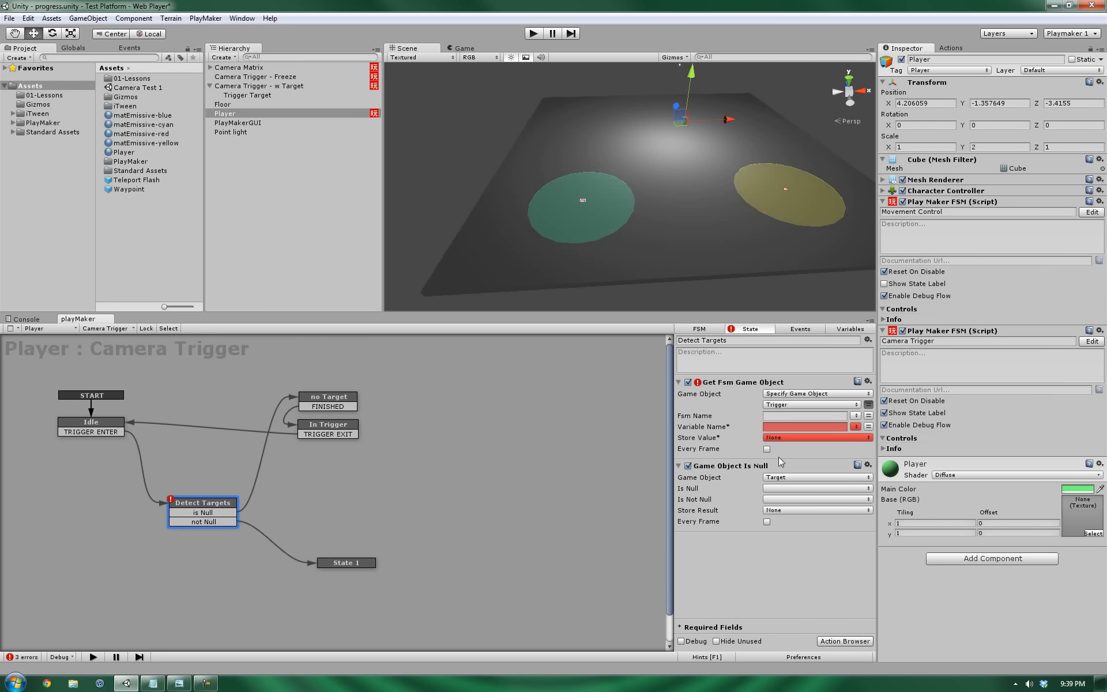
Point the Get Fsm Game Object action's Game Object at the Trigger variable.
click(856, 415)
click(869, 405)
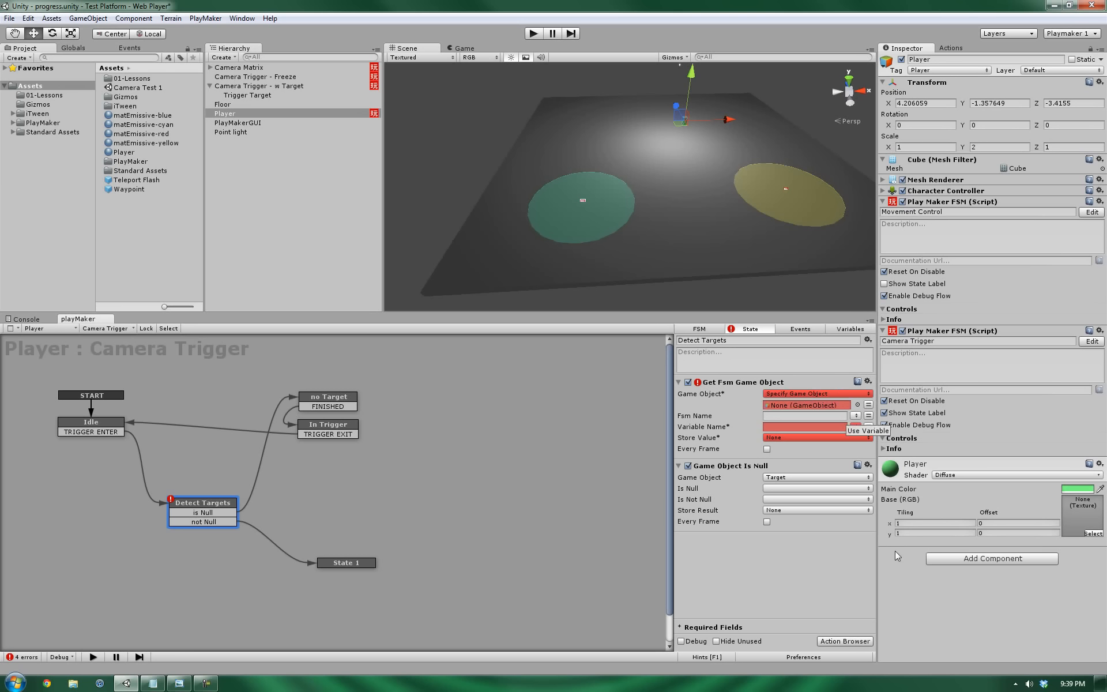
click(868, 404)
click(785, 405)
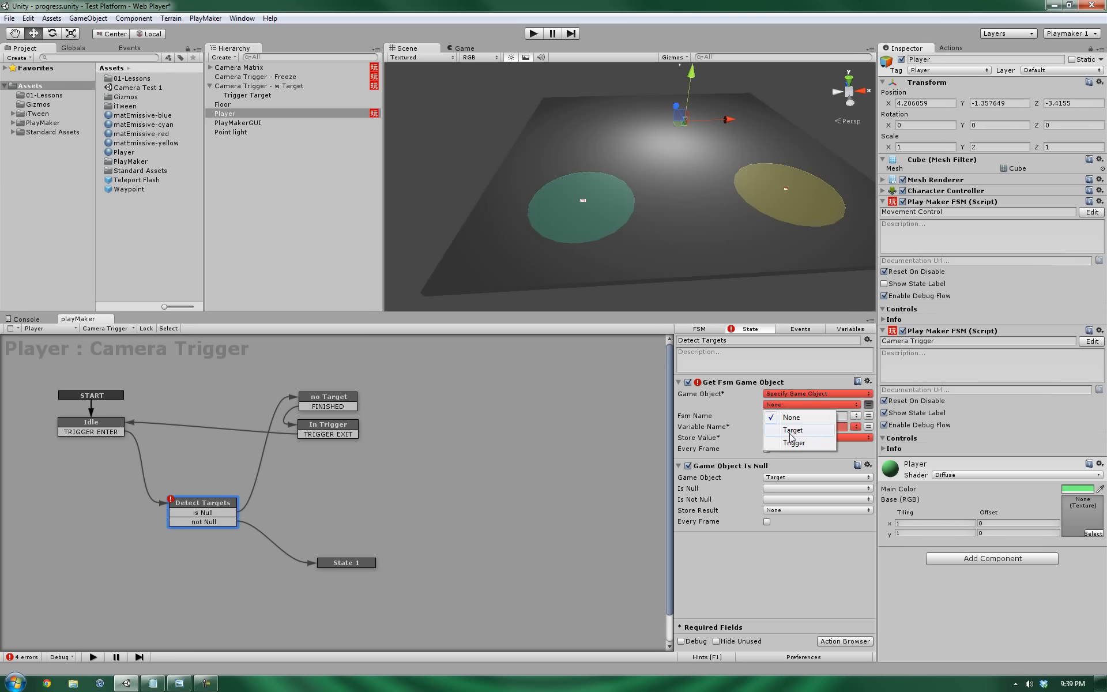
click(795, 443)
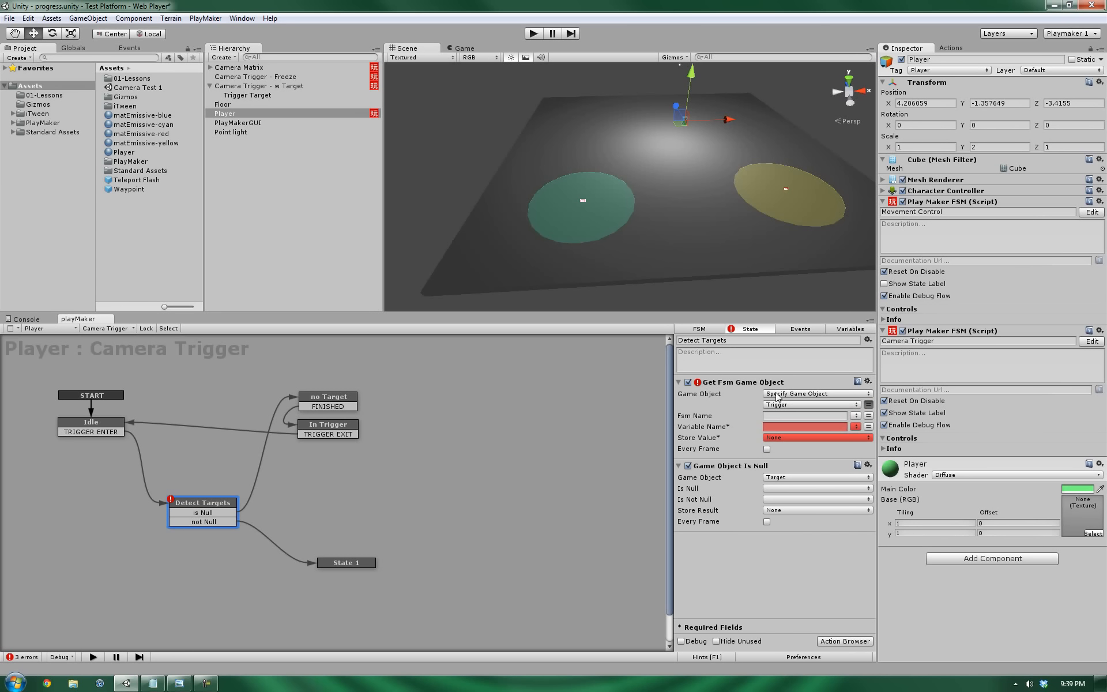
click(843, 330)
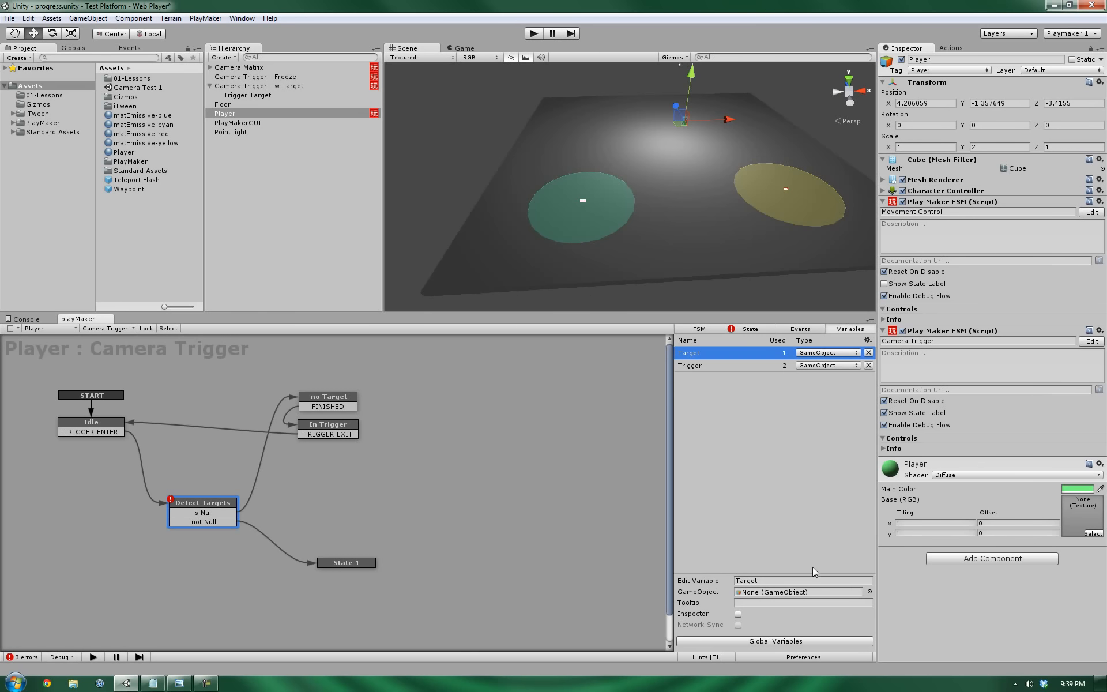
click(694, 365)
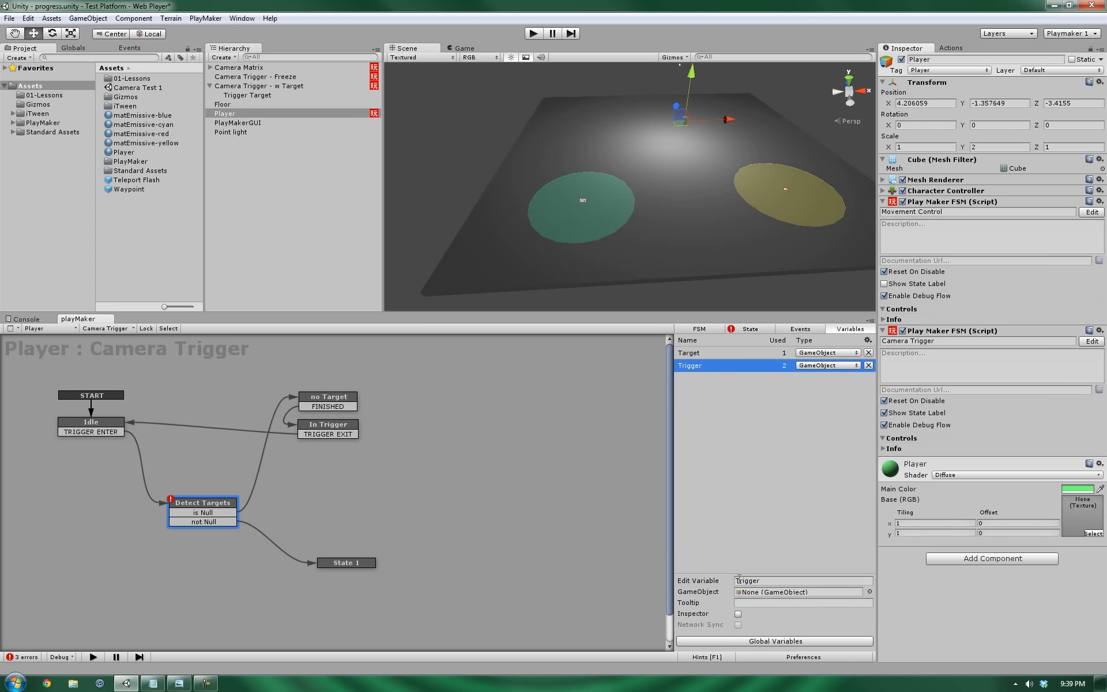
click(750, 329)
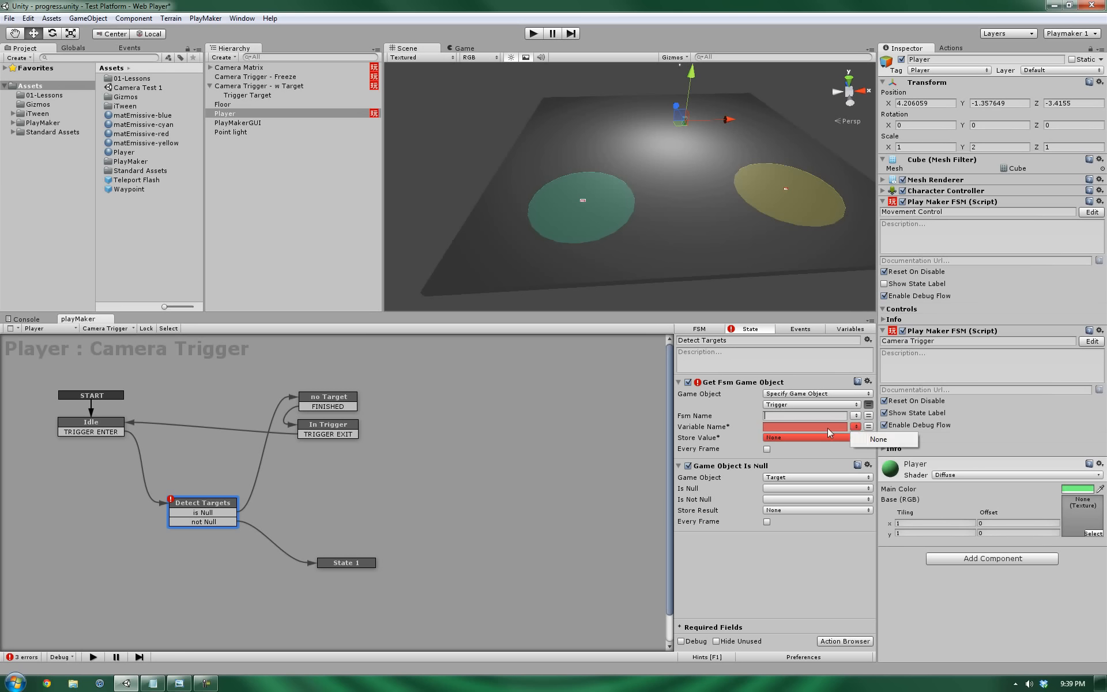
Clear the stray 'sdas' text from the Fsm Name field.
click(828, 428)
click(817, 419)
text(sdas)
double_click(812, 415)
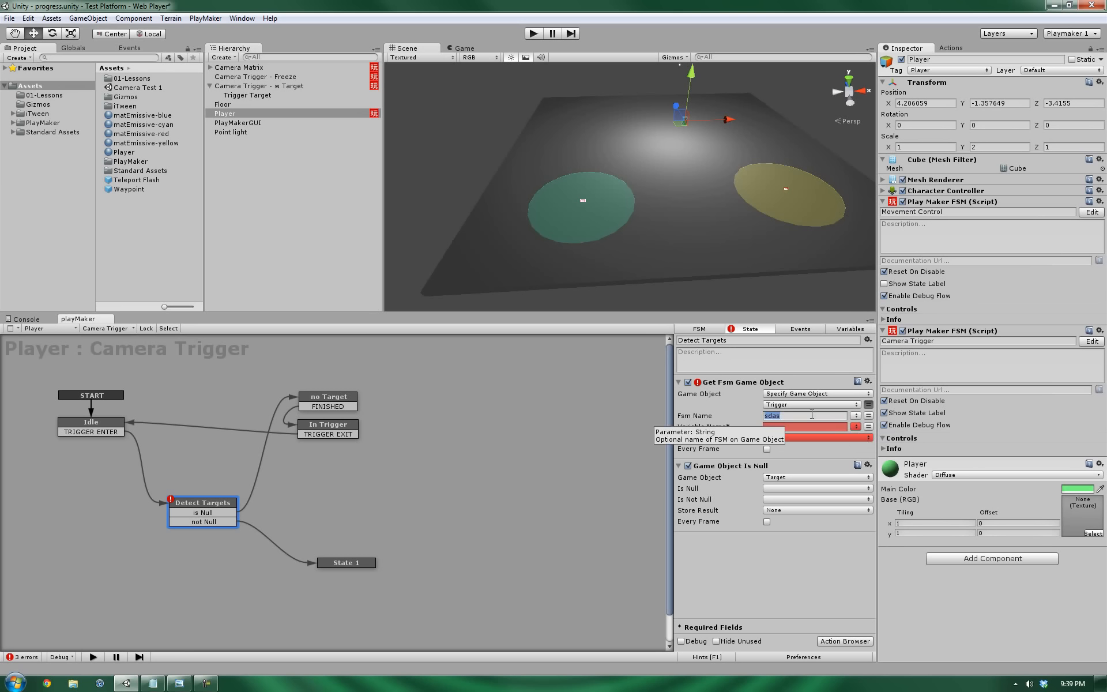
key(BackSpace)
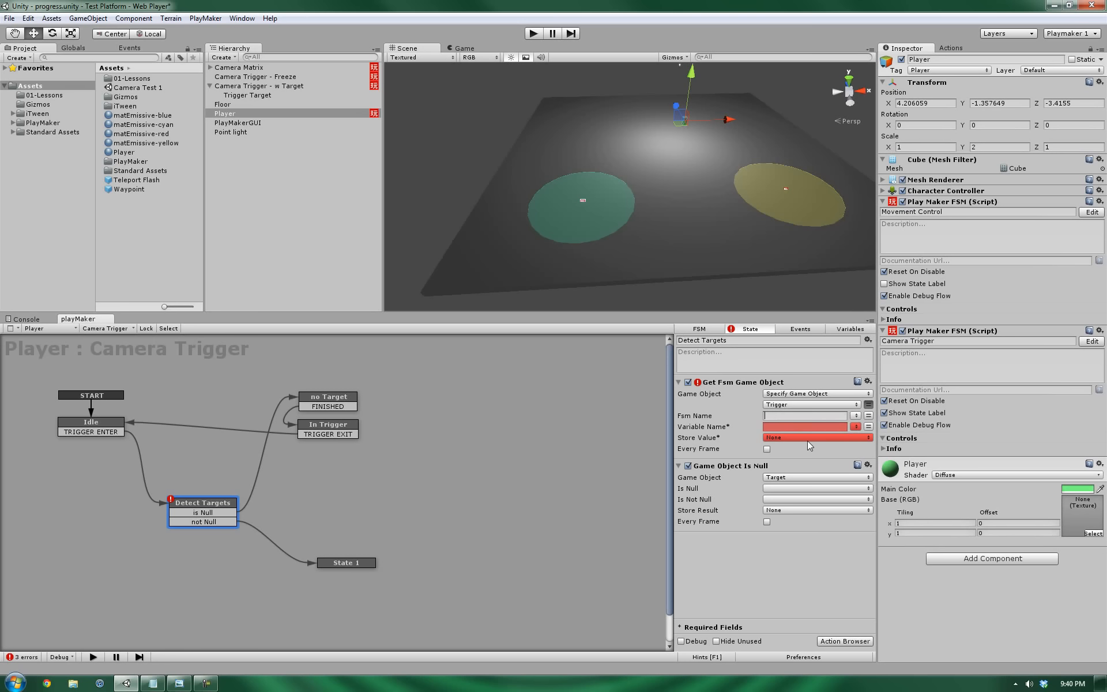
Keep Game Object on the Trigger variable and assign Camera Trigger - w Target to Trigger.
click(869, 405)
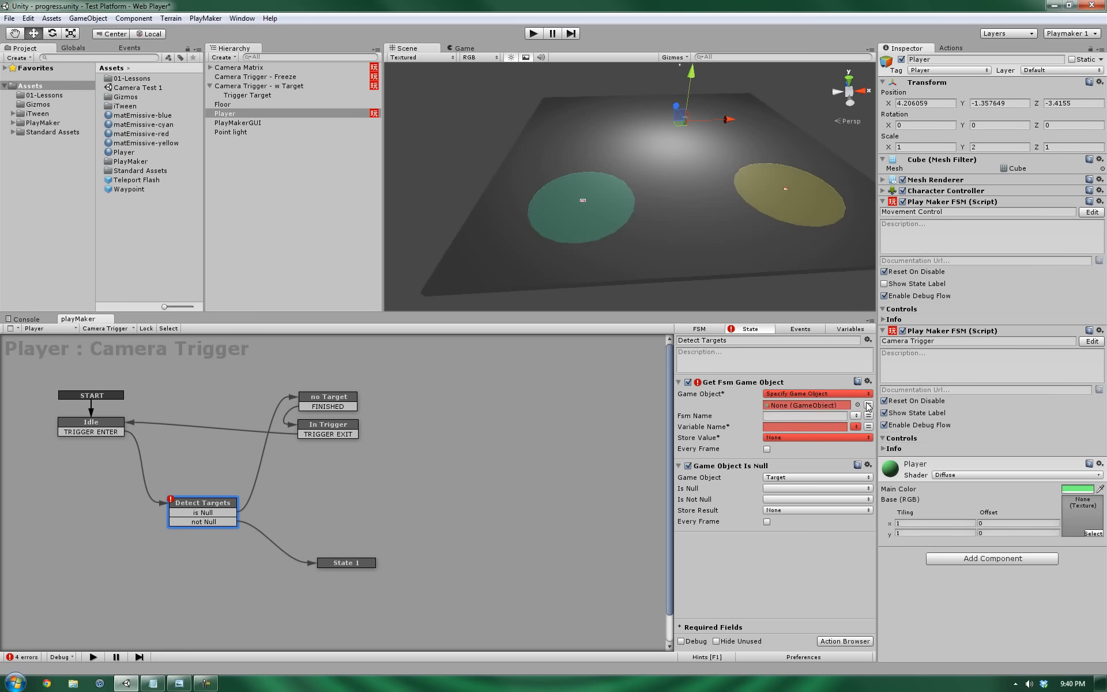
click(851, 329)
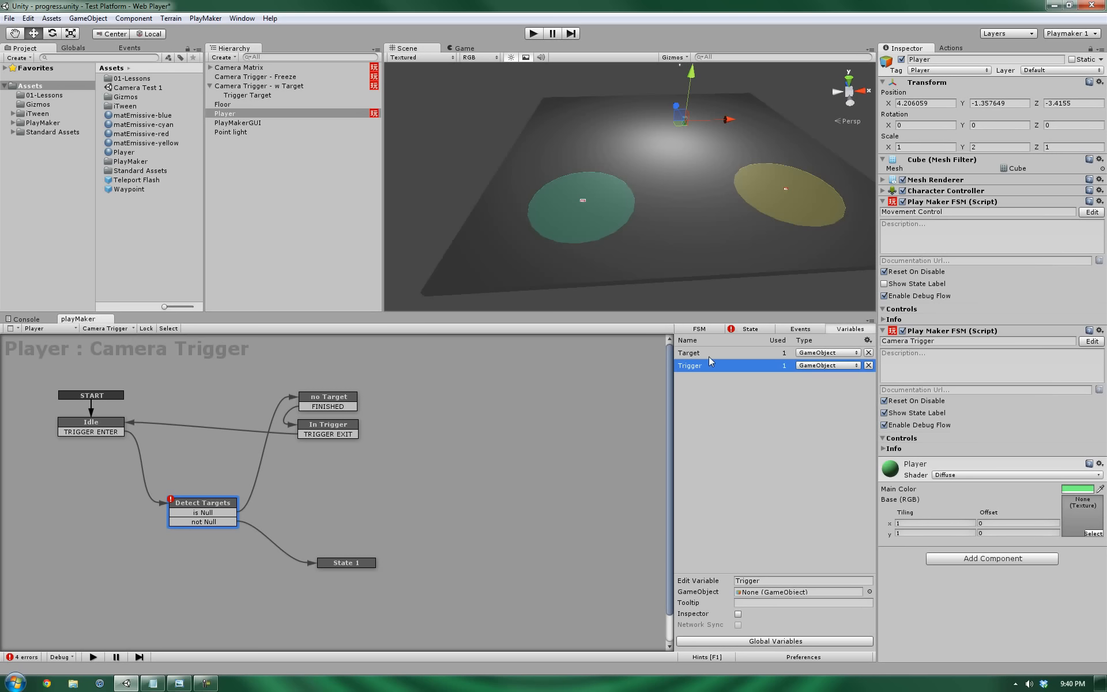
click(747, 331)
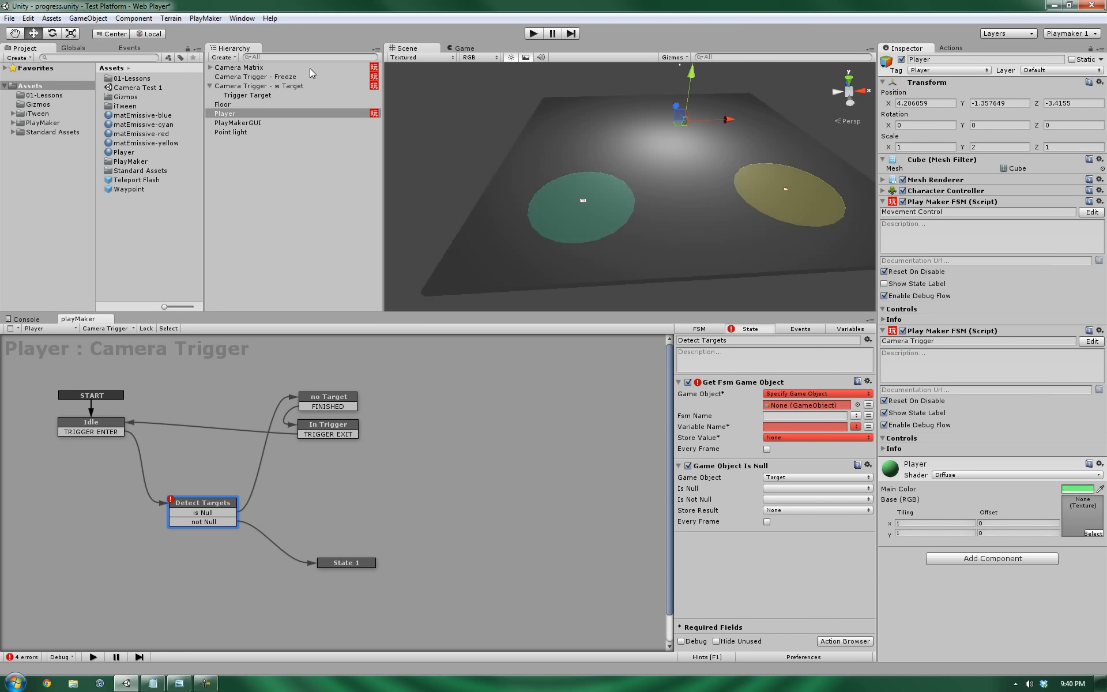
drag(260, 87, 796, 404)
click(856, 415)
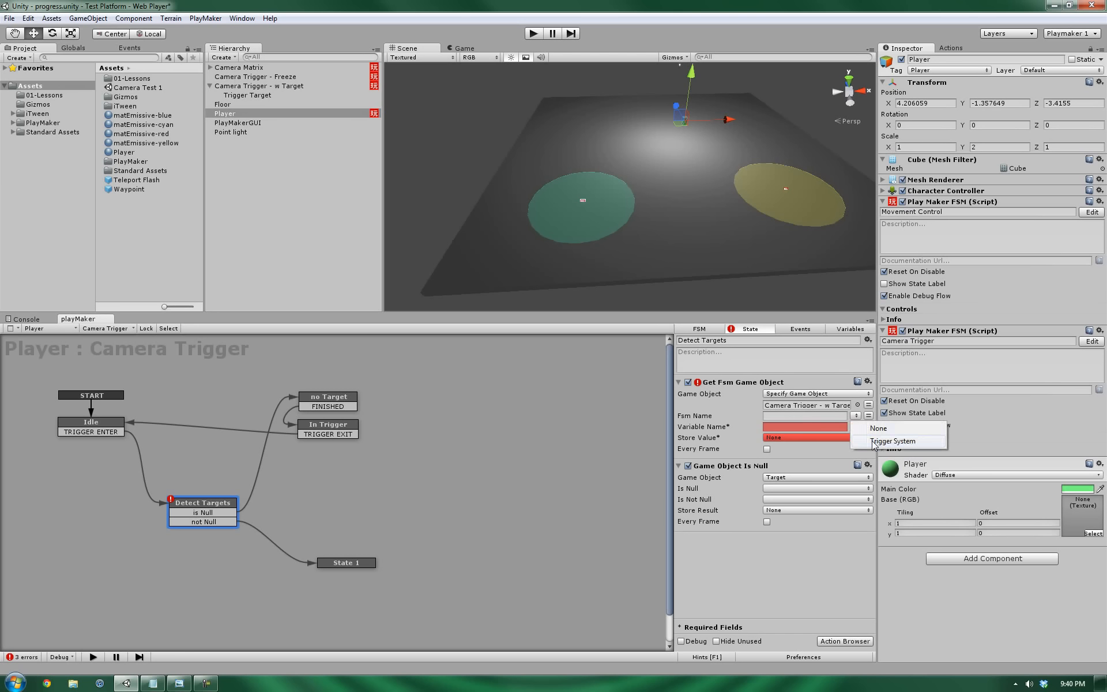
click(842, 533)
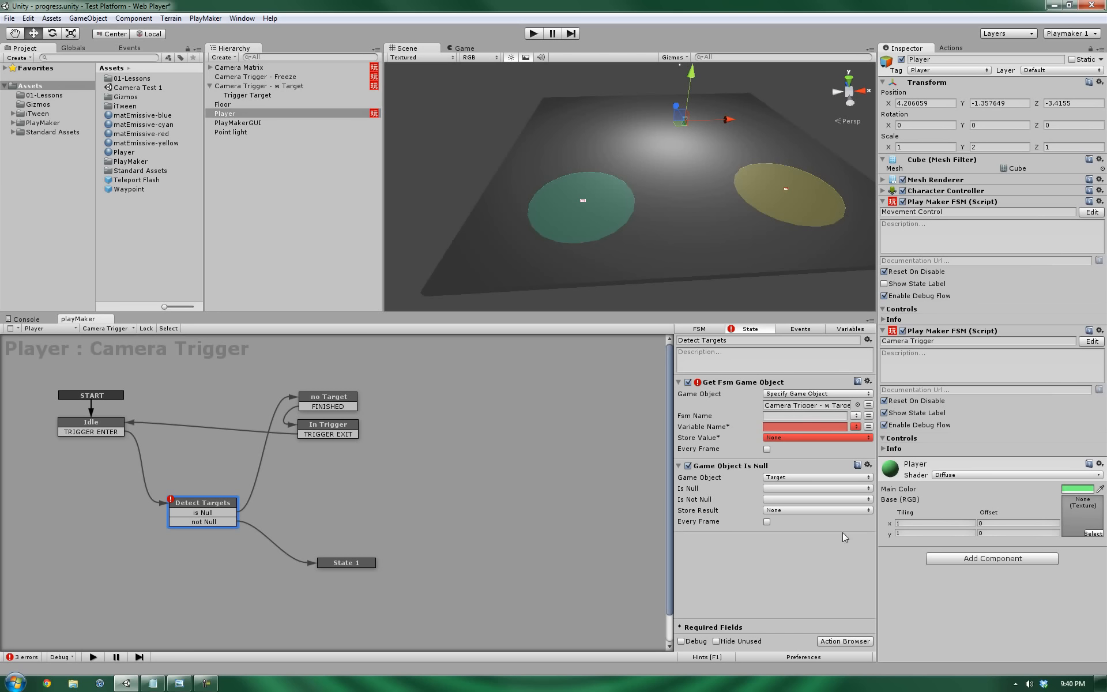
click(869, 405)
click(807, 404)
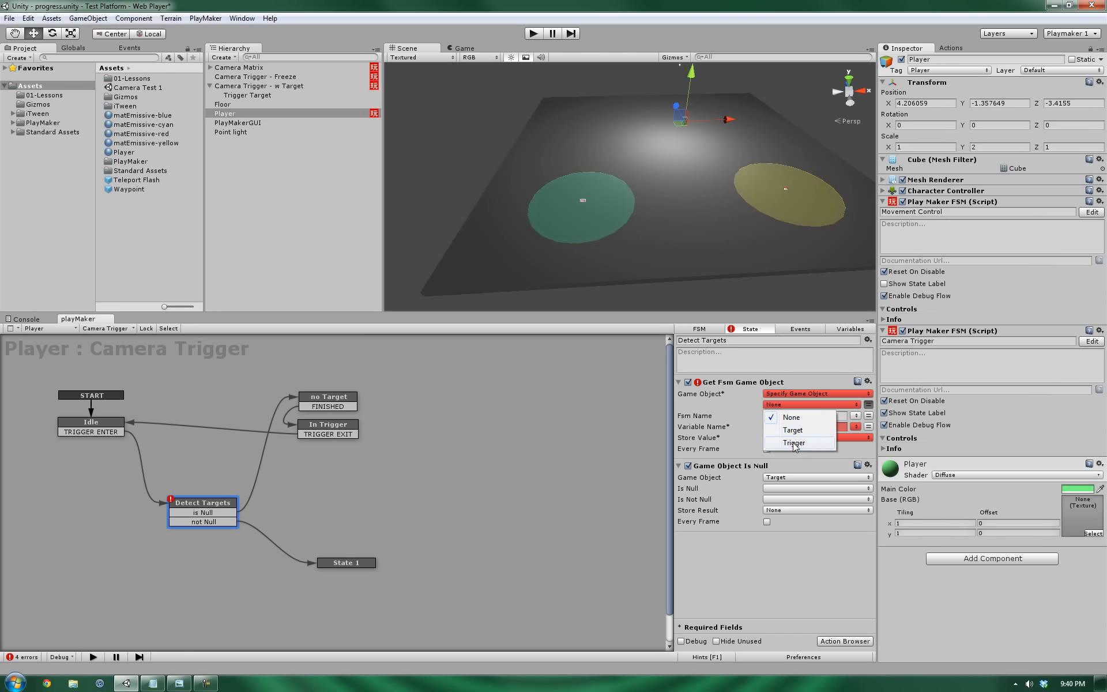
click(797, 443)
click(839, 329)
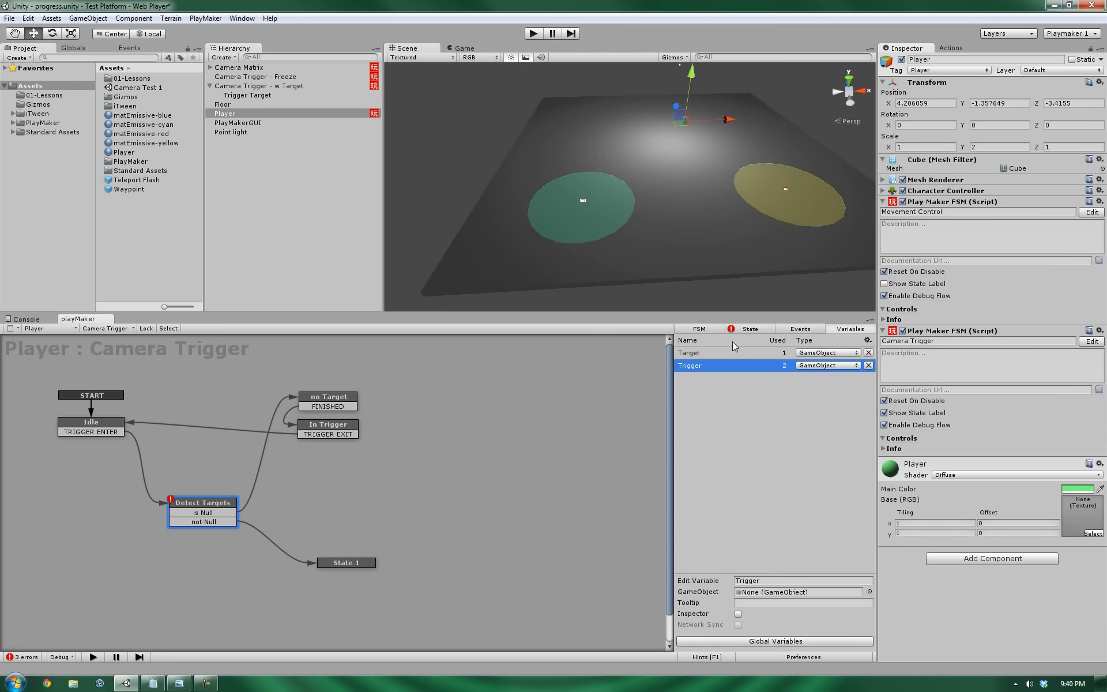
drag(247, 86, 782, 597)
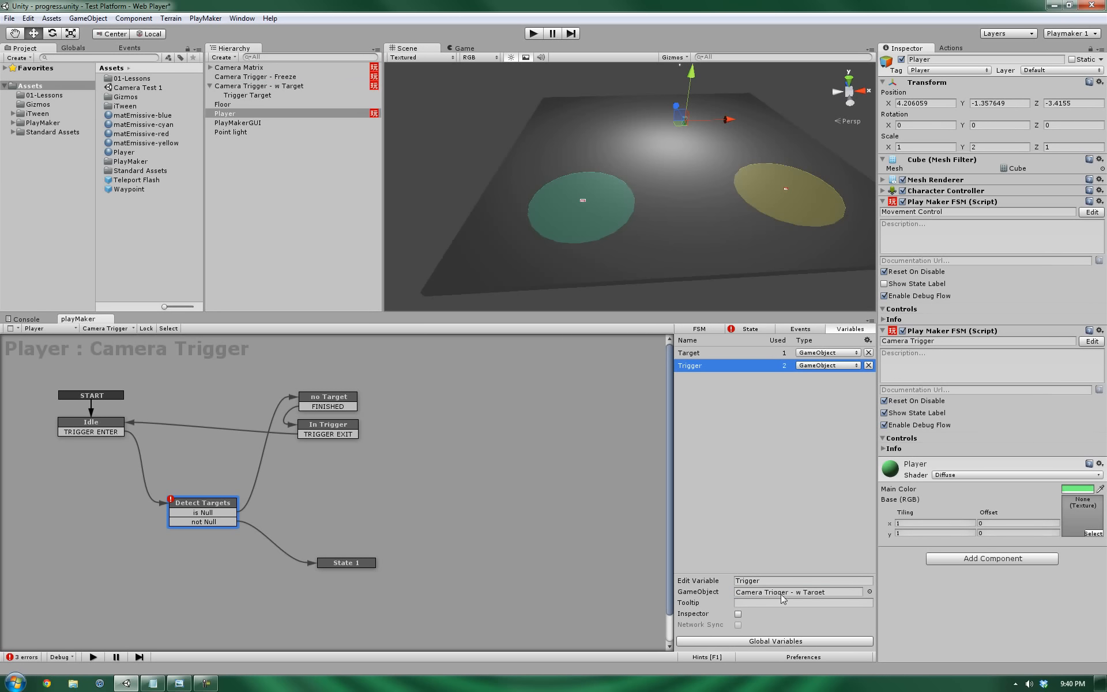
Reset the Trigger variable to None and assign Camera Trigger - w Target directly as Game Object.
click(870, 593)
click(20, 46)
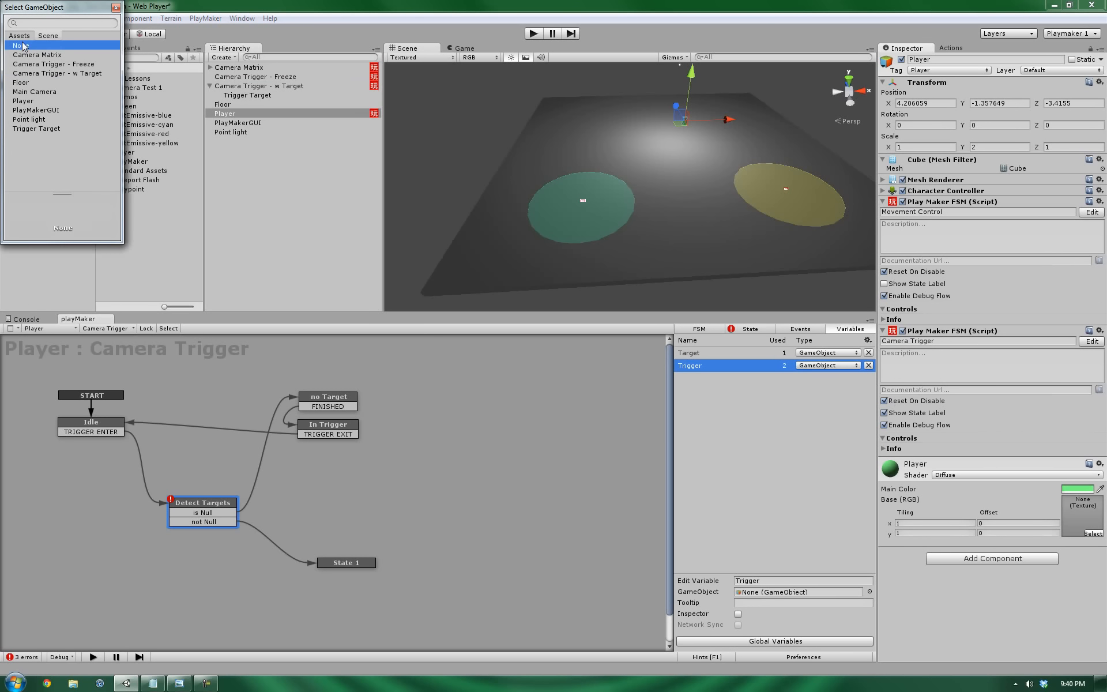
click(116, 8)
click(749, 328)
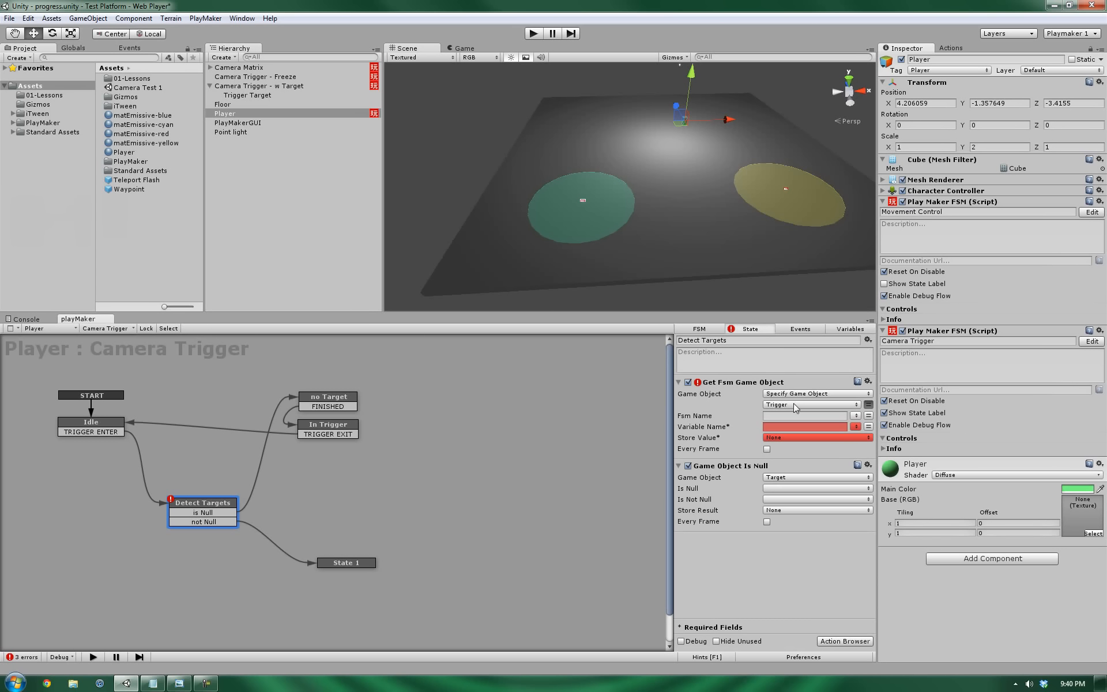
click(868, 404)
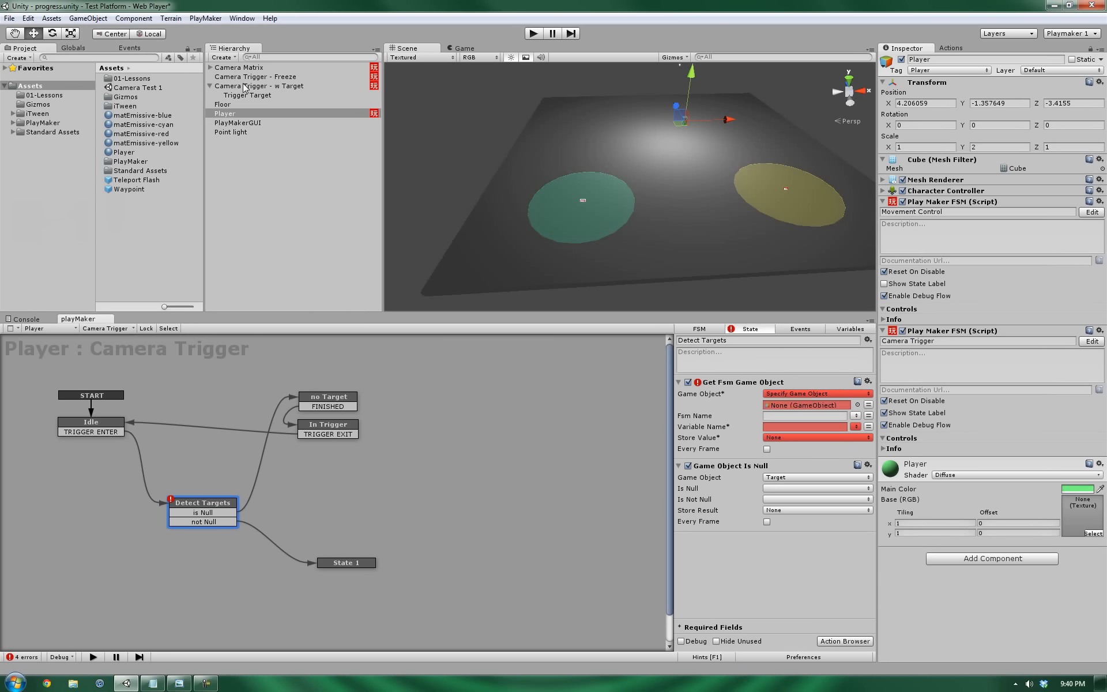
drag(246, 88, 831, 407)
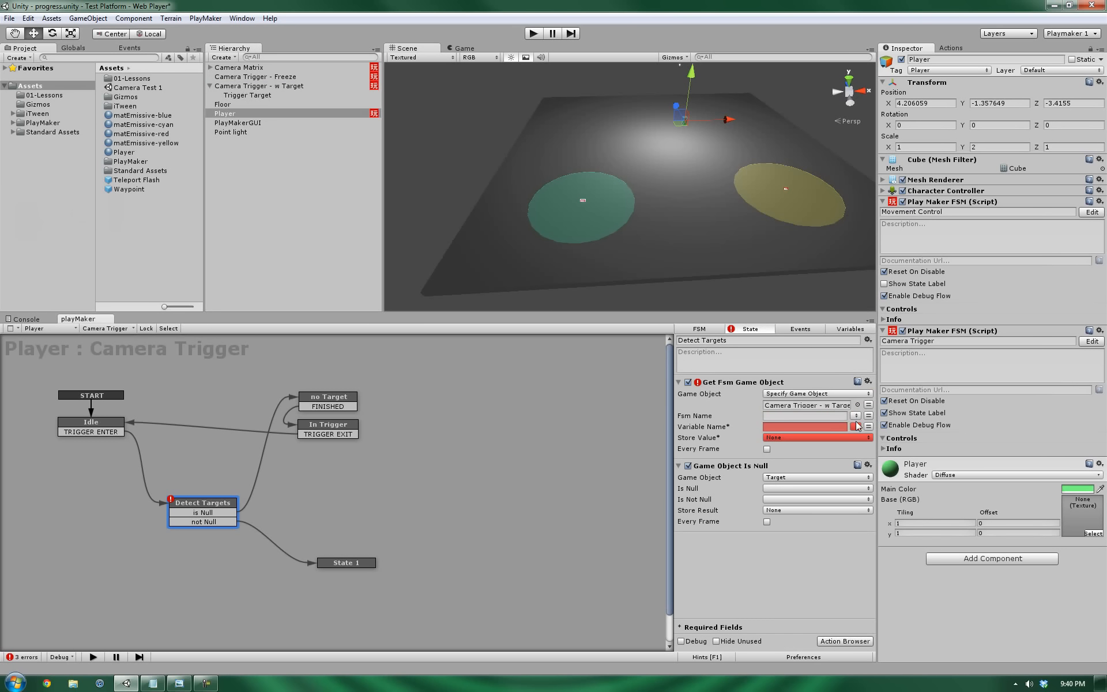
Read the Target variable from the Trigger System FSM and store it in Target.
click(856, 418)
click(891, 444)
click(856, 426)
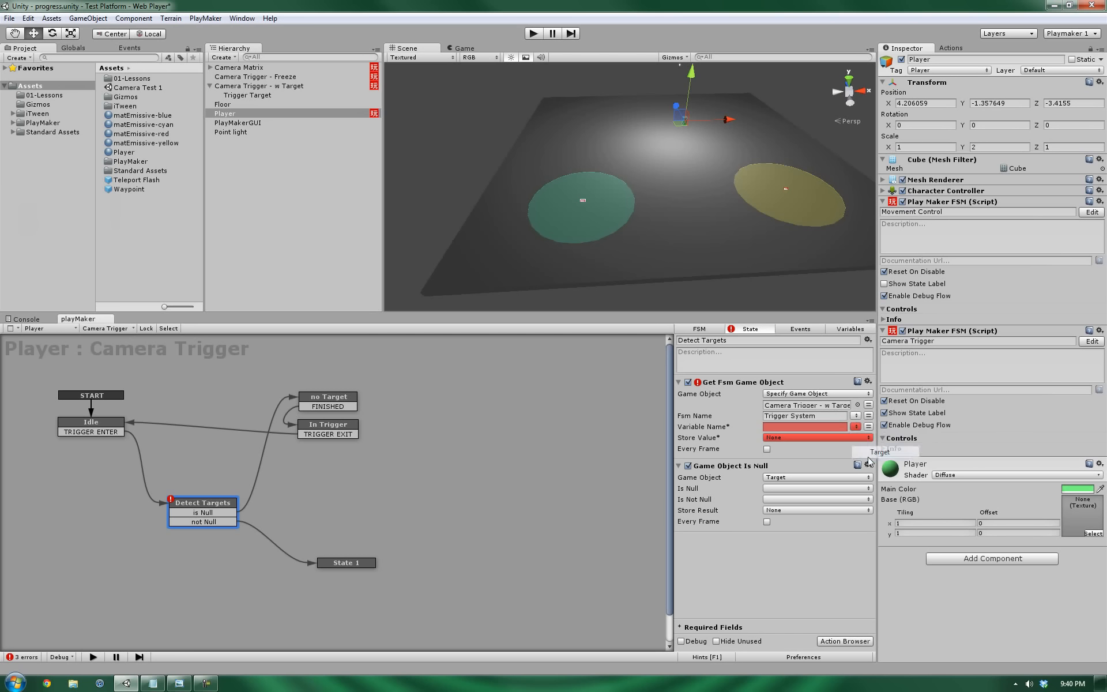
click(870, 454)
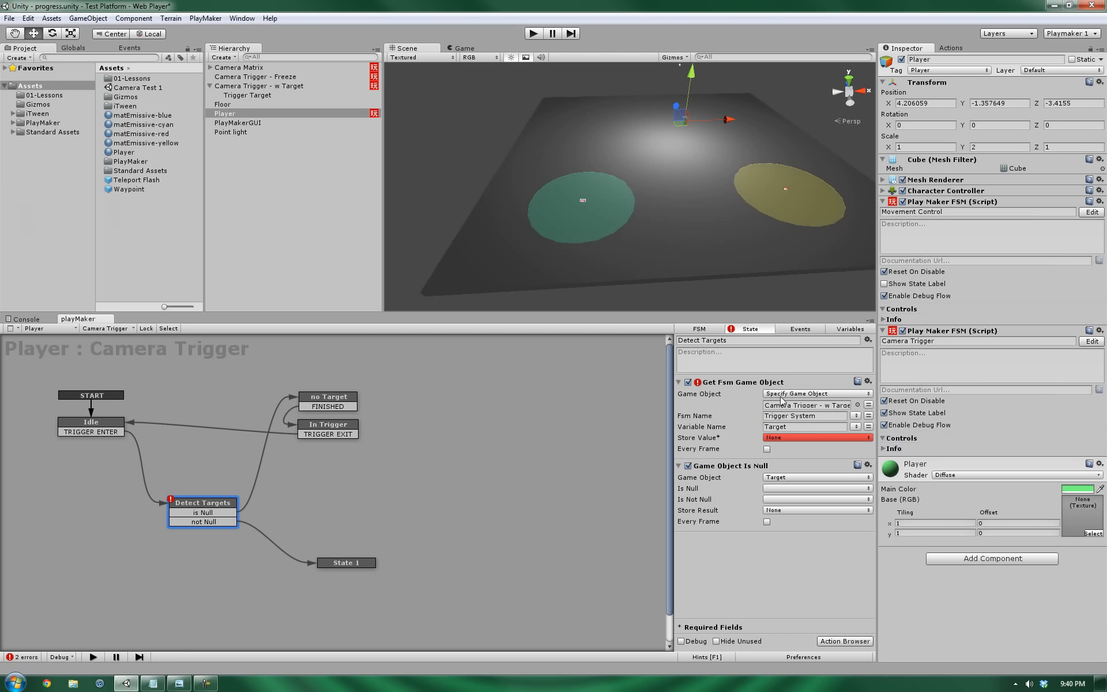
click(776, 437)
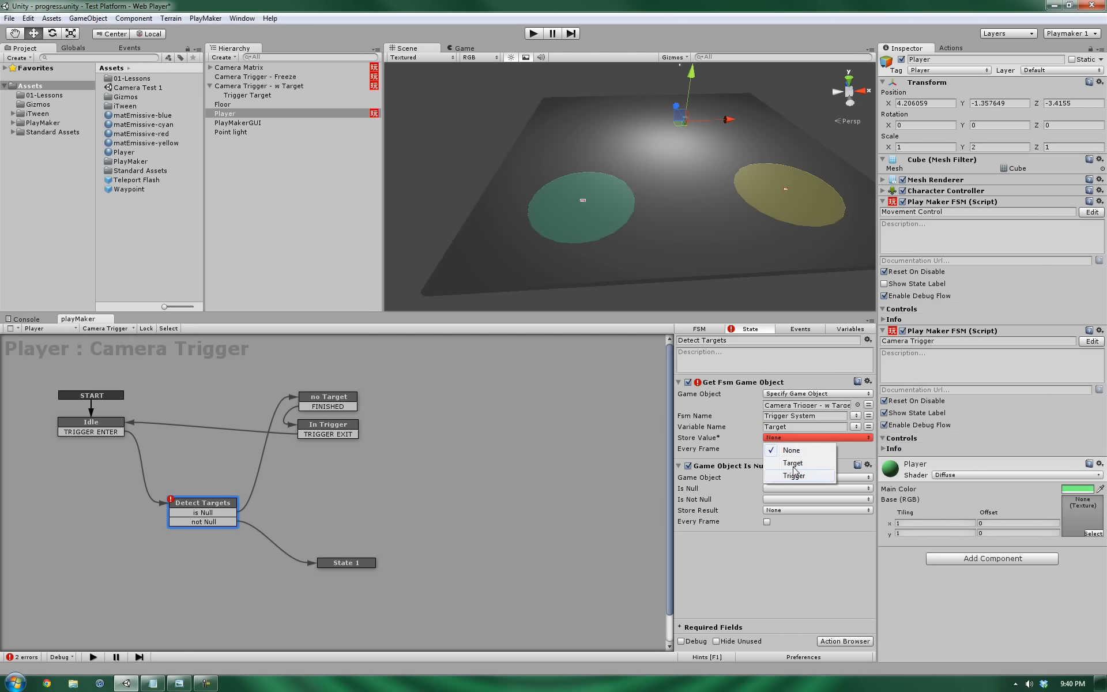
click(793, 463)
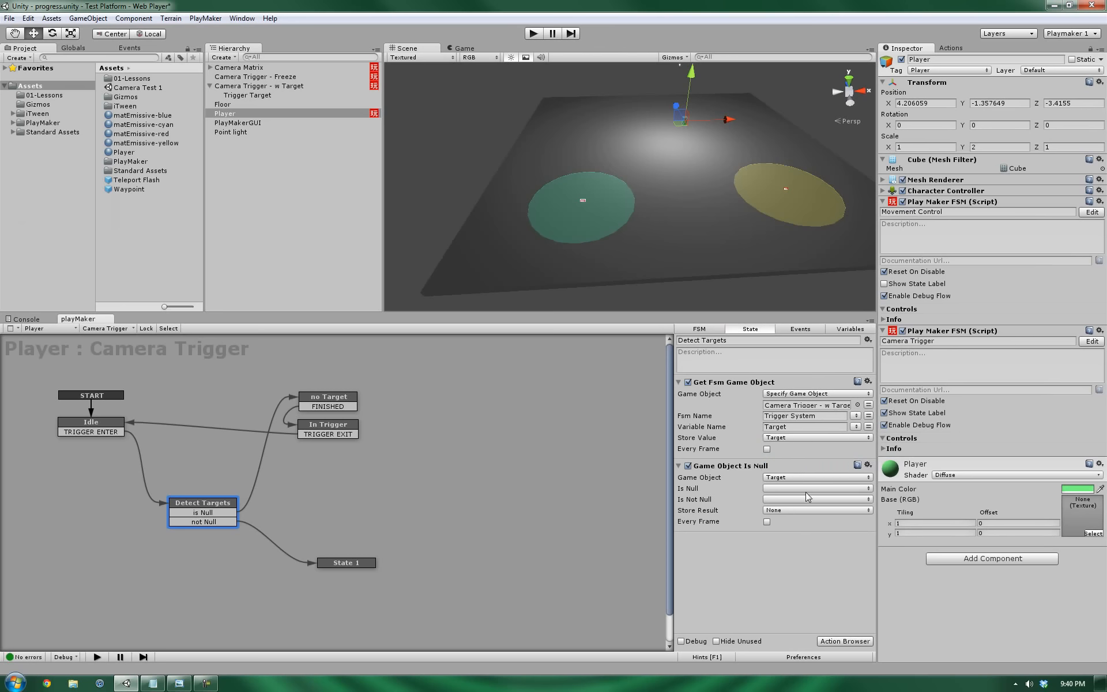
Have Game Object Is Null send 'is Null' and 'not Null' events.
click(797, 490)
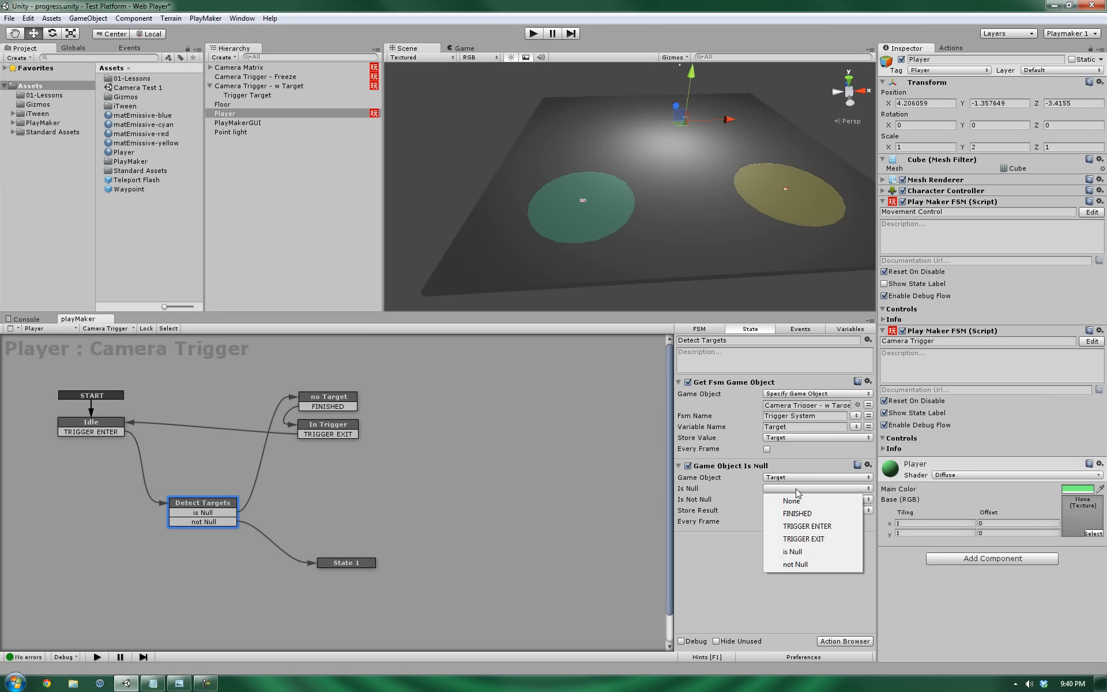
click(795, 552)
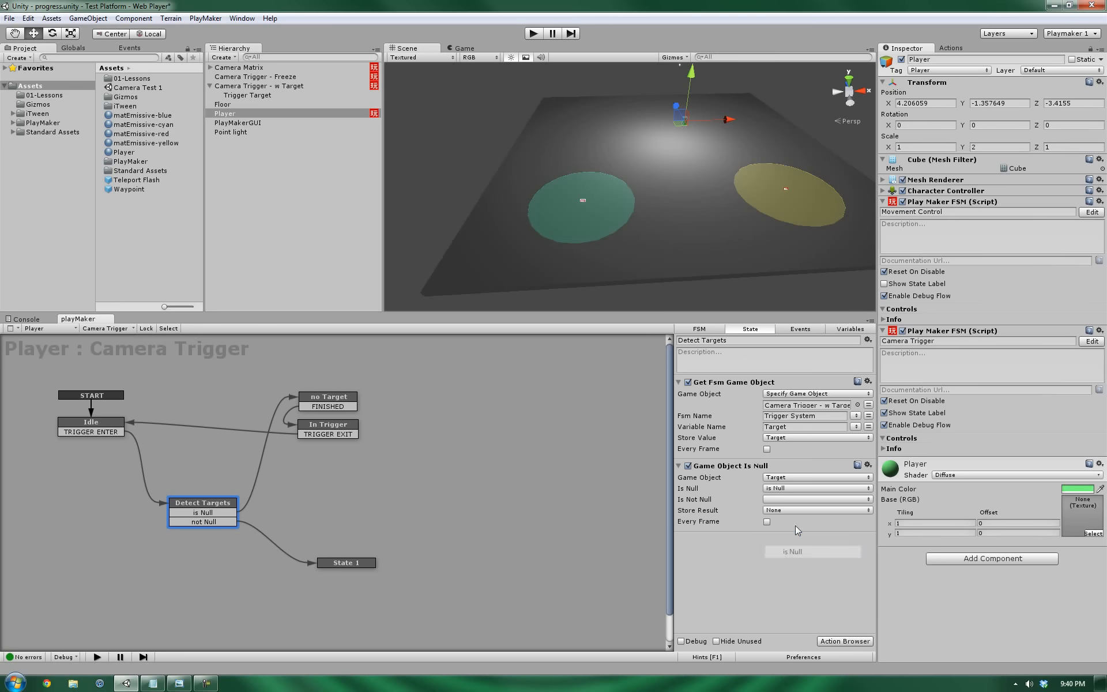
click(786, 498)
click(797, 576)
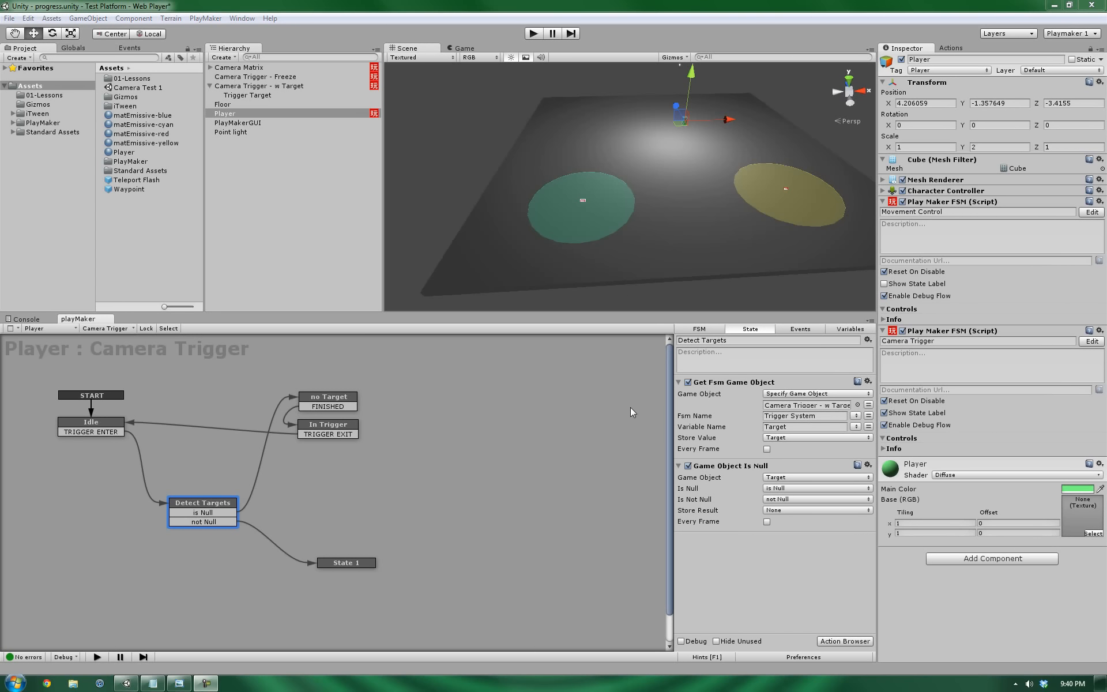
Switch Get Fsm Game Object's Game Object back to the Trigger variable and nudge State 1.
click(869, 405)
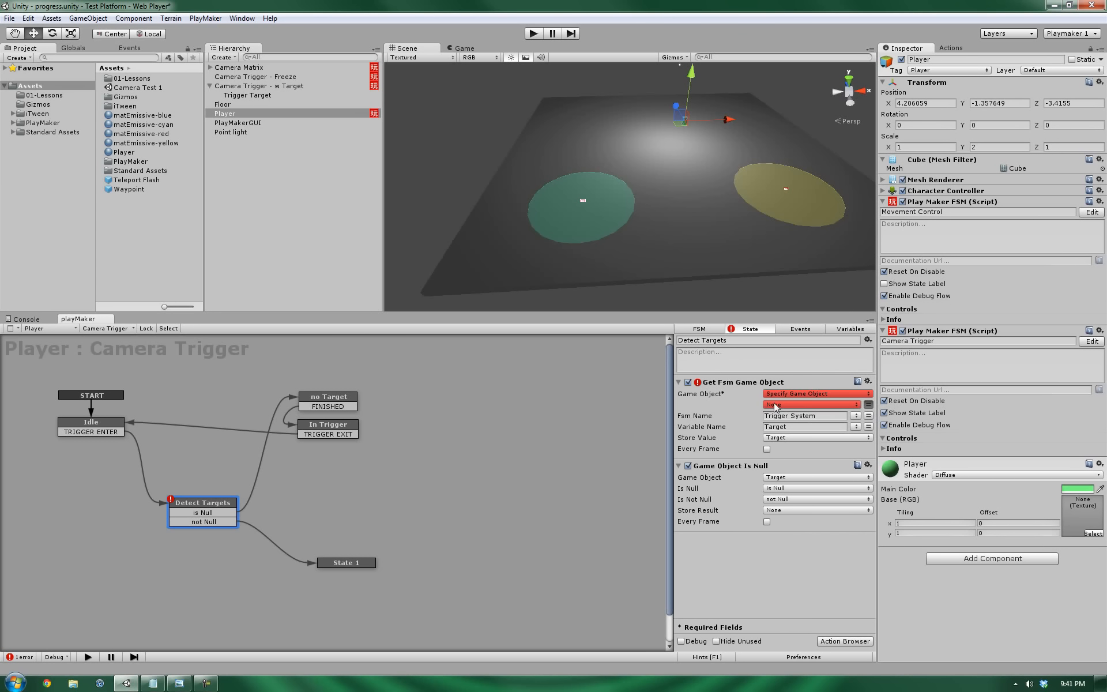
click(776, 406)
click(786, 443)
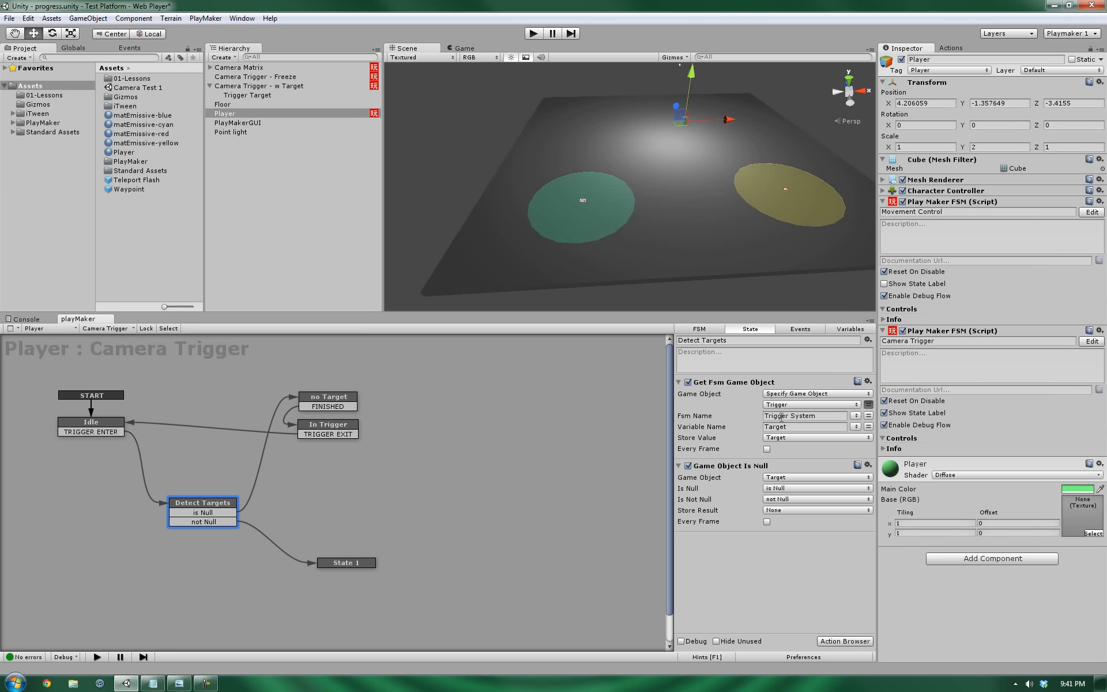
mouse_move(342, 563)
mouse_down()
mouse_move(327, 561)
mouse_move(346, 559)
mouse_up()
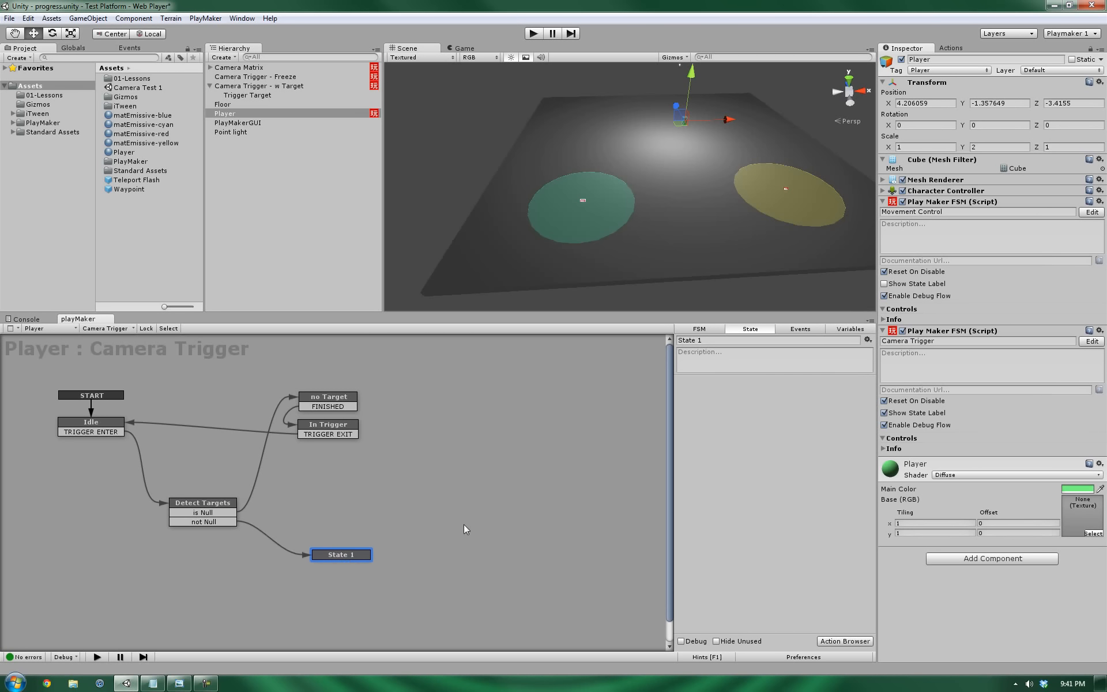
Rename the new state to 'Target Avail' and move it up on the graph.
click(769, 341)
drag(355, 554, 360, 557)
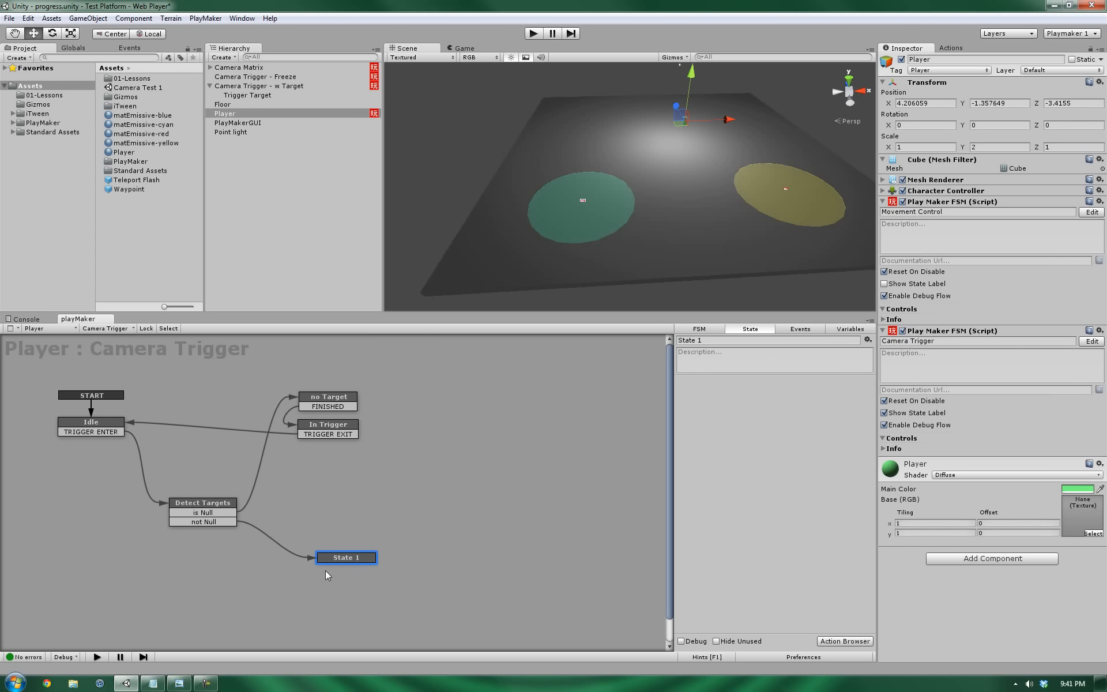
click(738, 341)
text(Target Avail)
key(Return)
drag(342, 559, 347, 536)
Give Target Avail a FINISHED transition linked to State 1.
ctrl+click(348, 536)
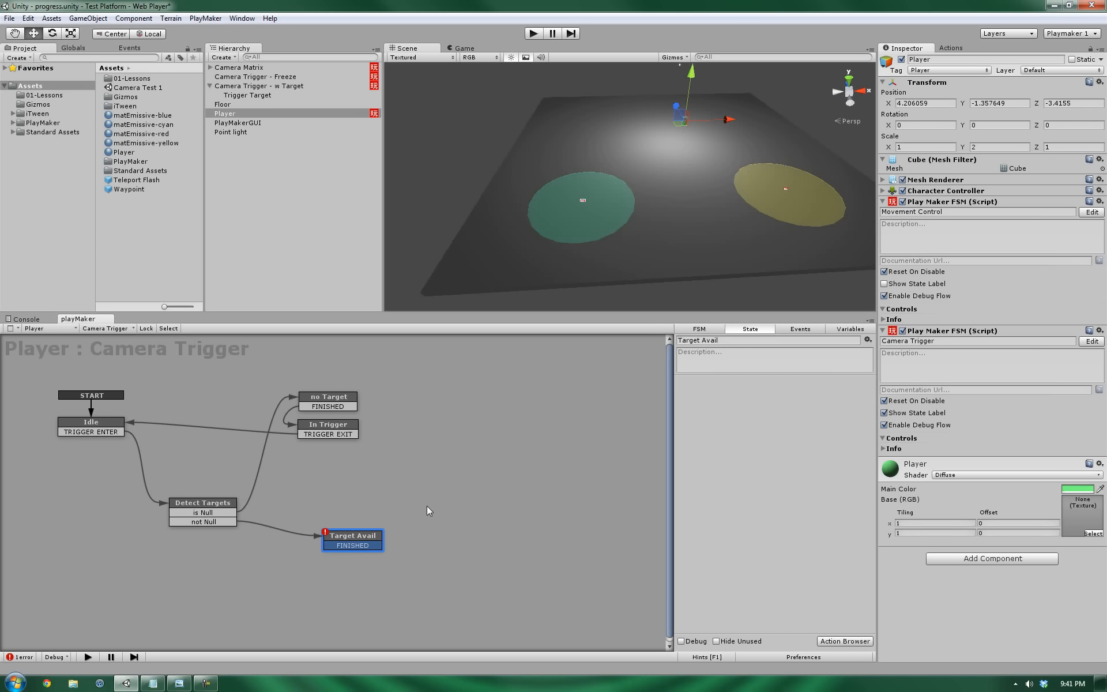
ctrl+click(432, 486)
click(367, 549)
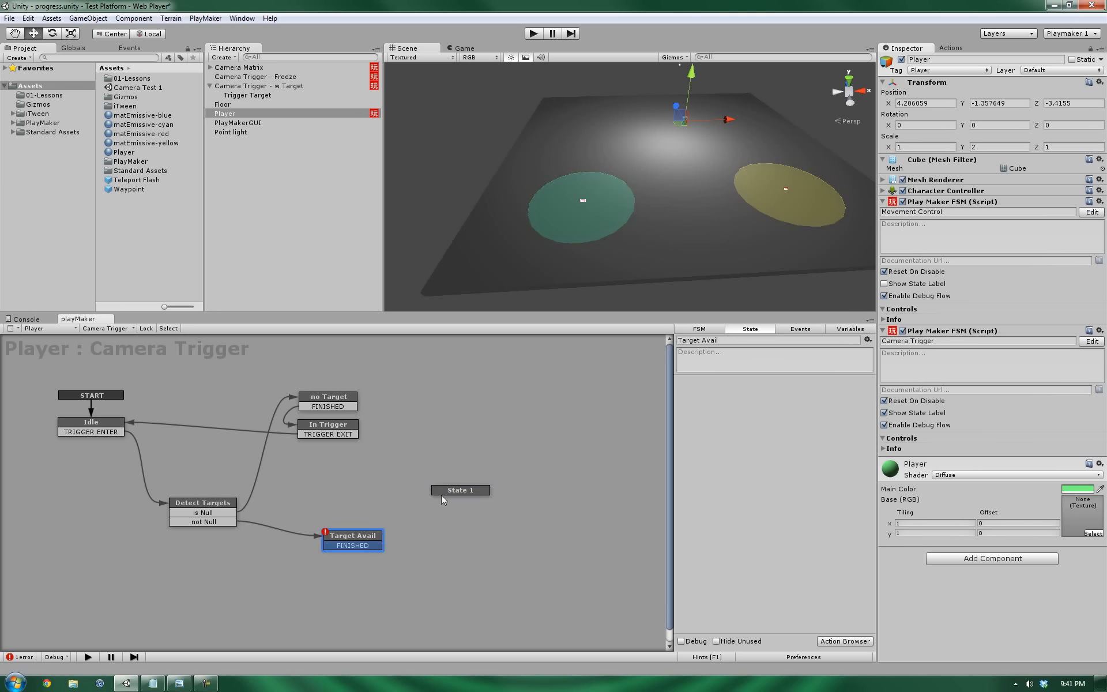
drag(370, 545, 444, 492)
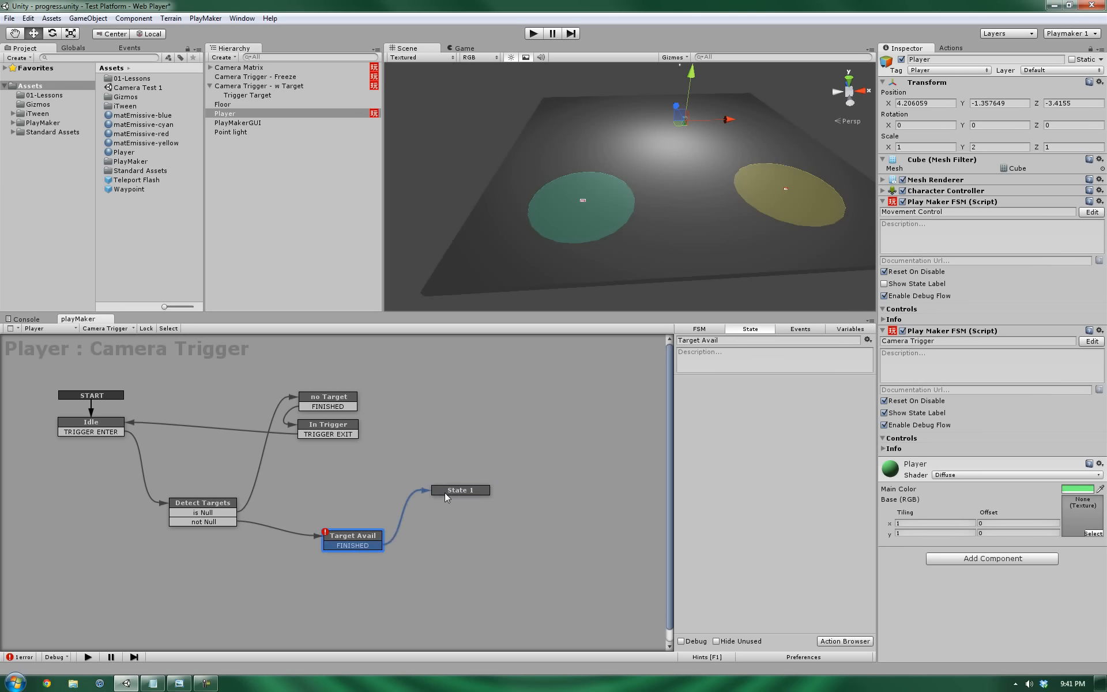
click(360, 538)
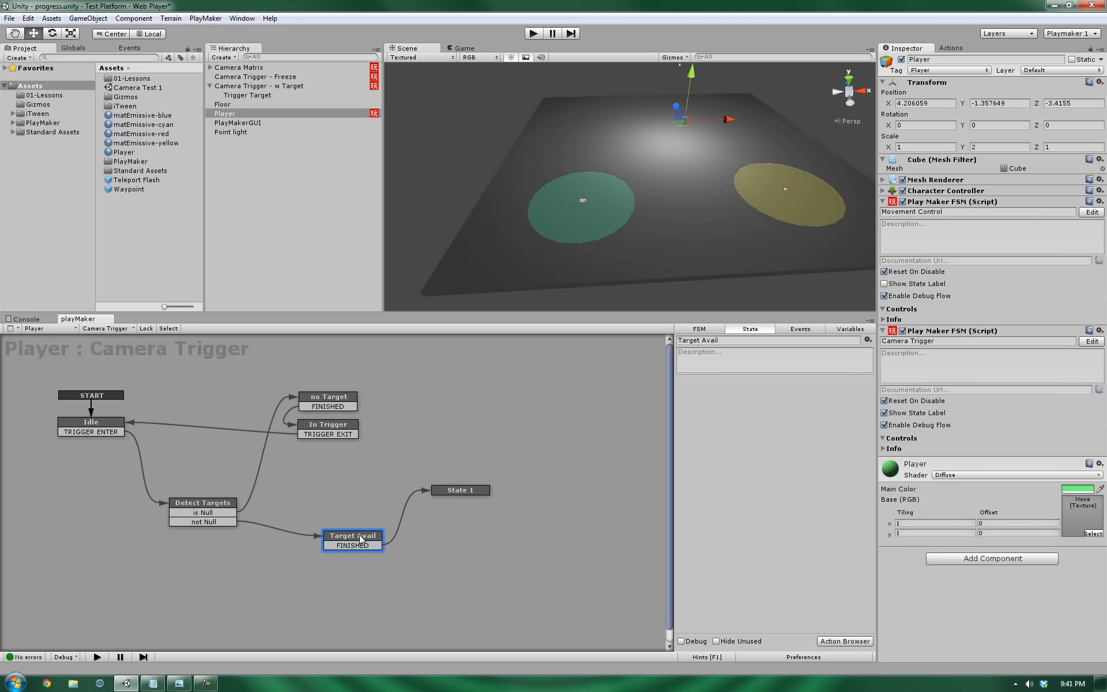
mouse_move(360, 539)
mouse_down()
mouse_move(348, 541)
mouse_move(358, 538)
mouse_up()
drag(355, 541, 349, 532)
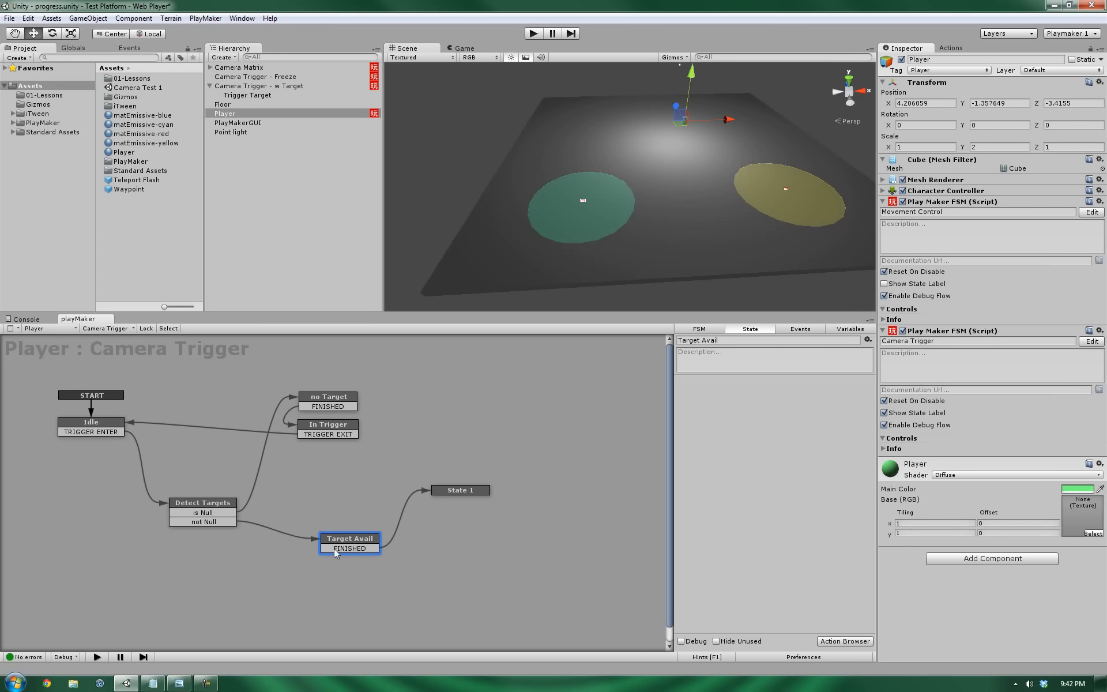
drag(352, 540, 349, 541)
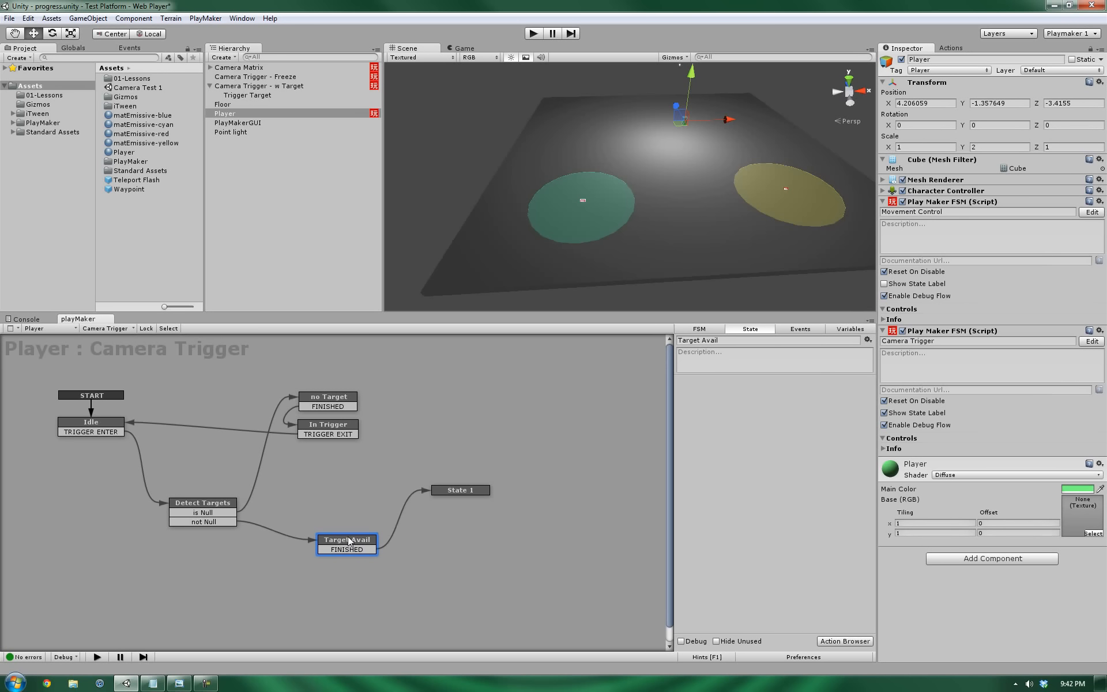
Search the Actions browser for 'set fsm' and add Set Fsm Game Object to Target Avail.
click(951, 48)
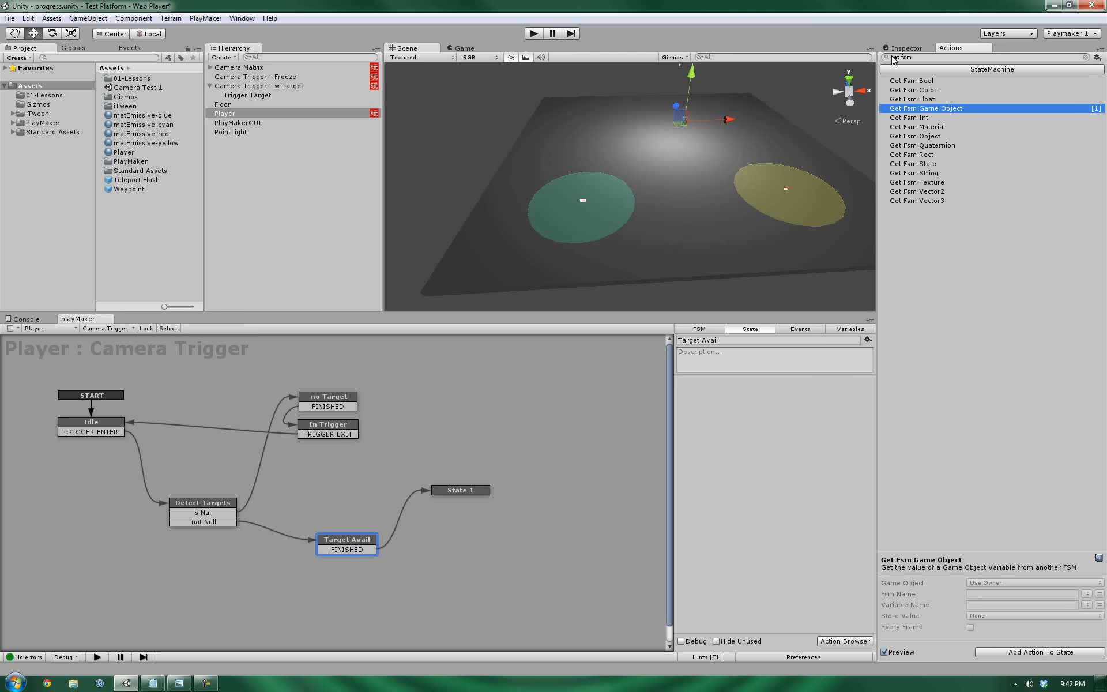
key(Delete)
text(s)
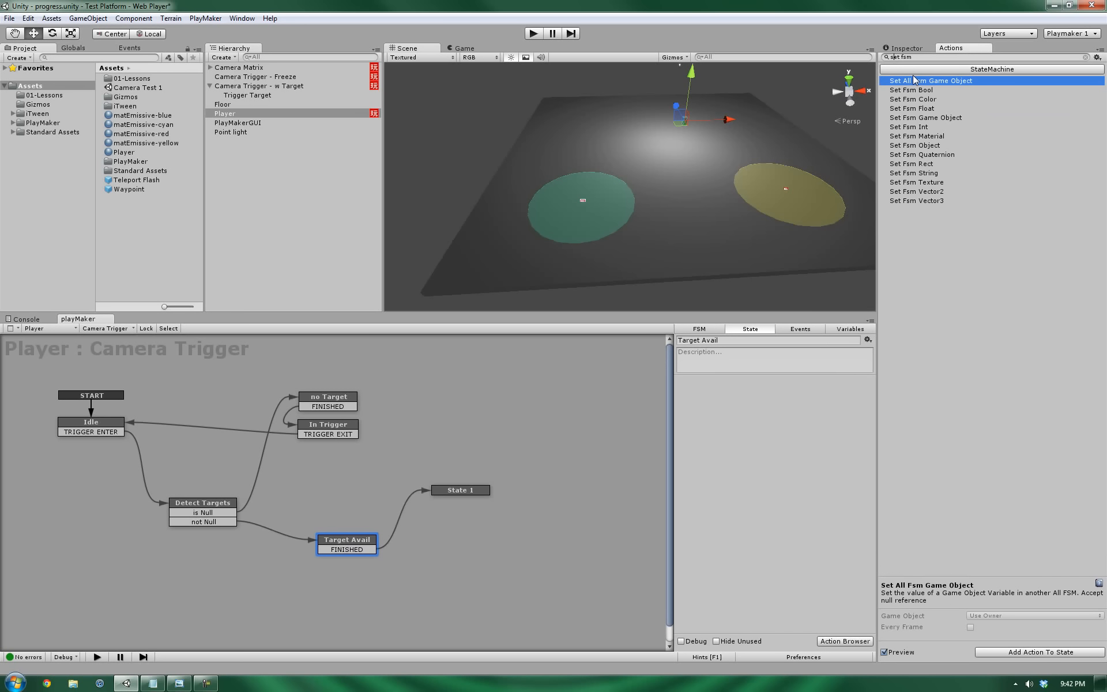
double_click(915, 118)
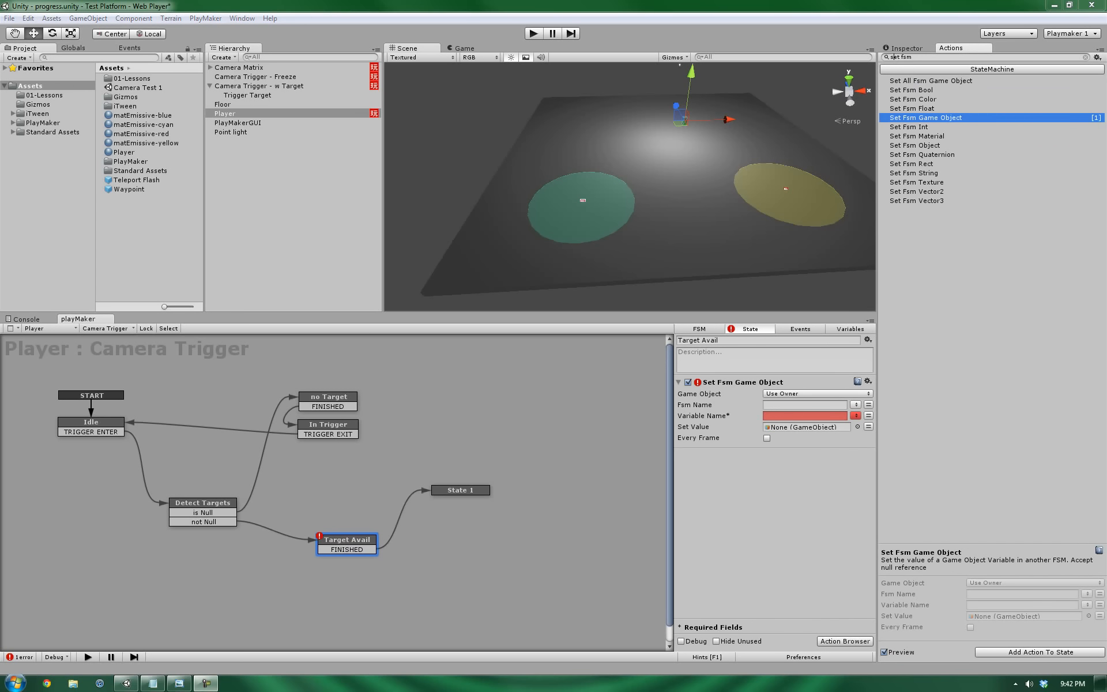
drag(344, 541, 342, 546)
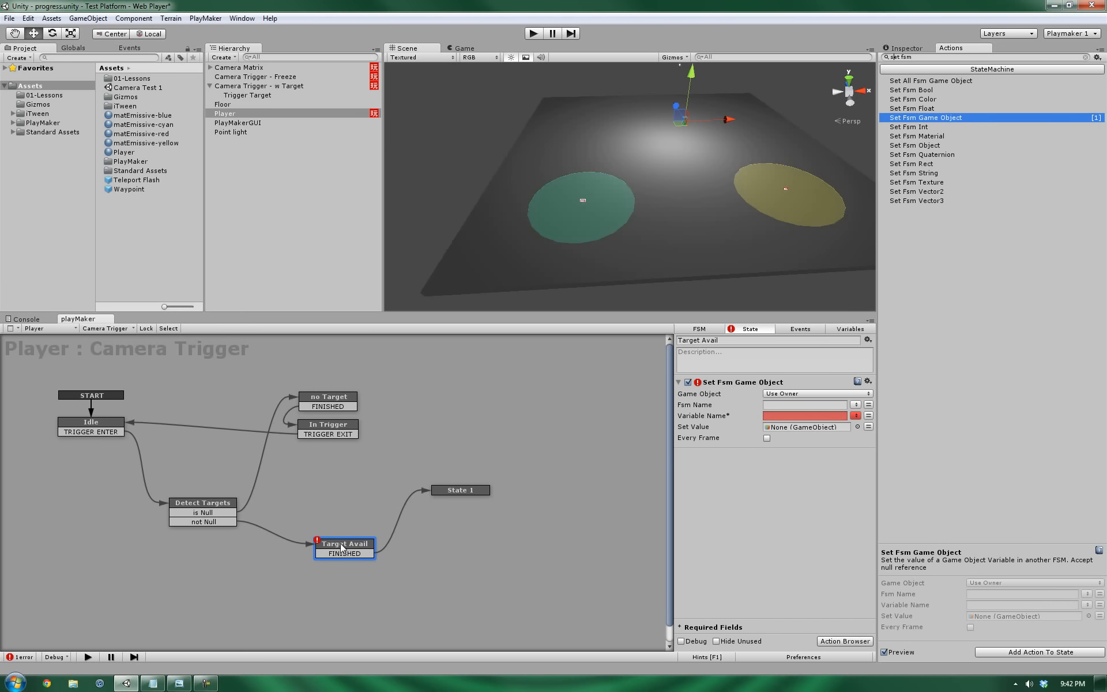
Aim the action's Game Object at Camera Matrix and choose the Movement FSM.
click(801, 394)
click(802, 419)
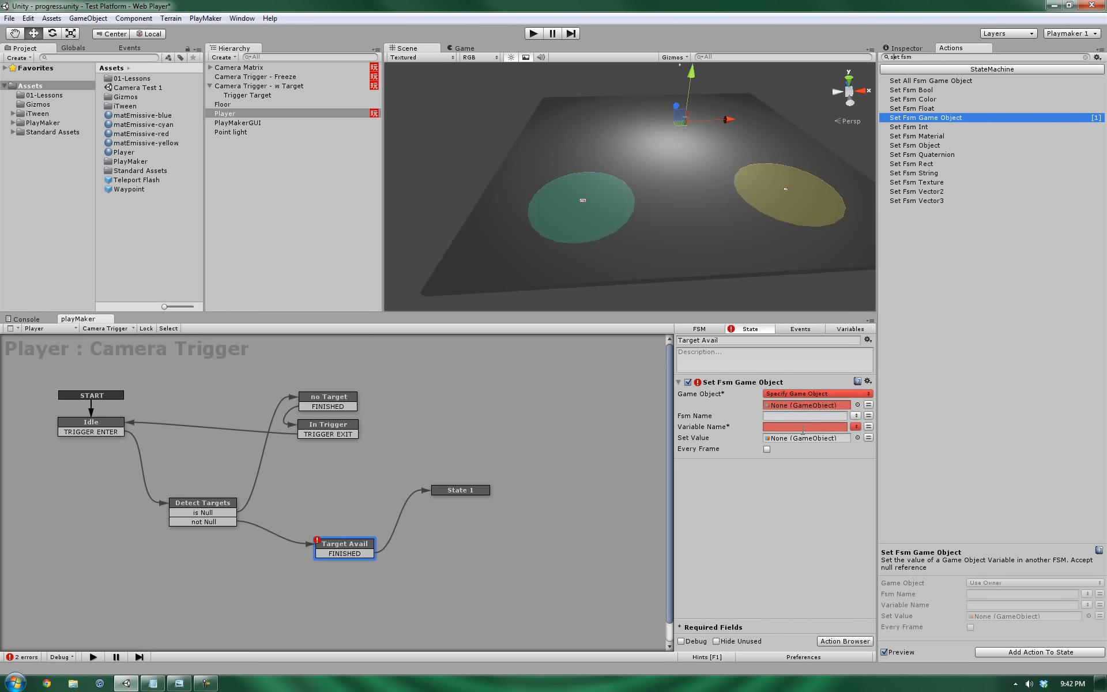
drag(227, 68, 788, 407)
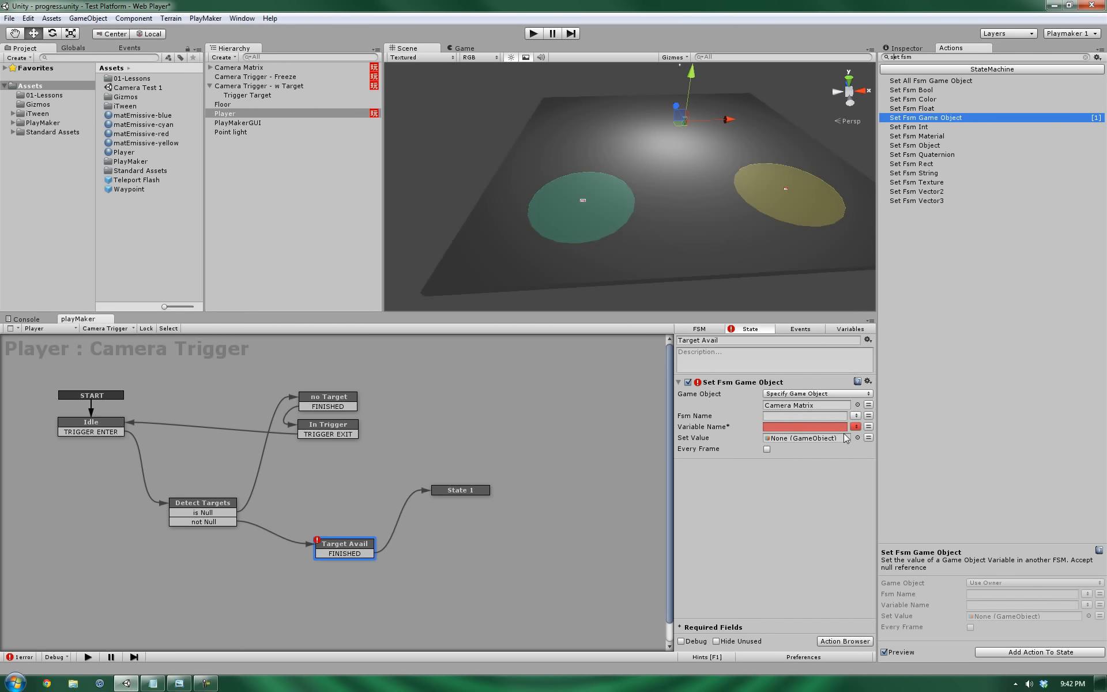
click(856, 415)
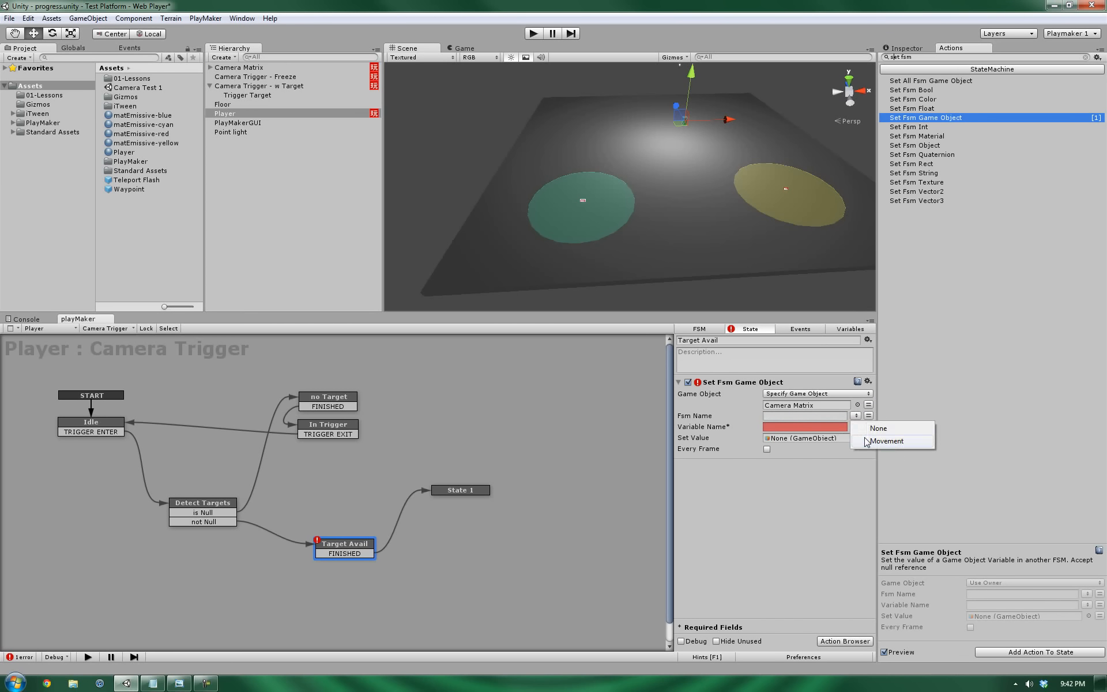
click(882, 440)
click(856, 427)
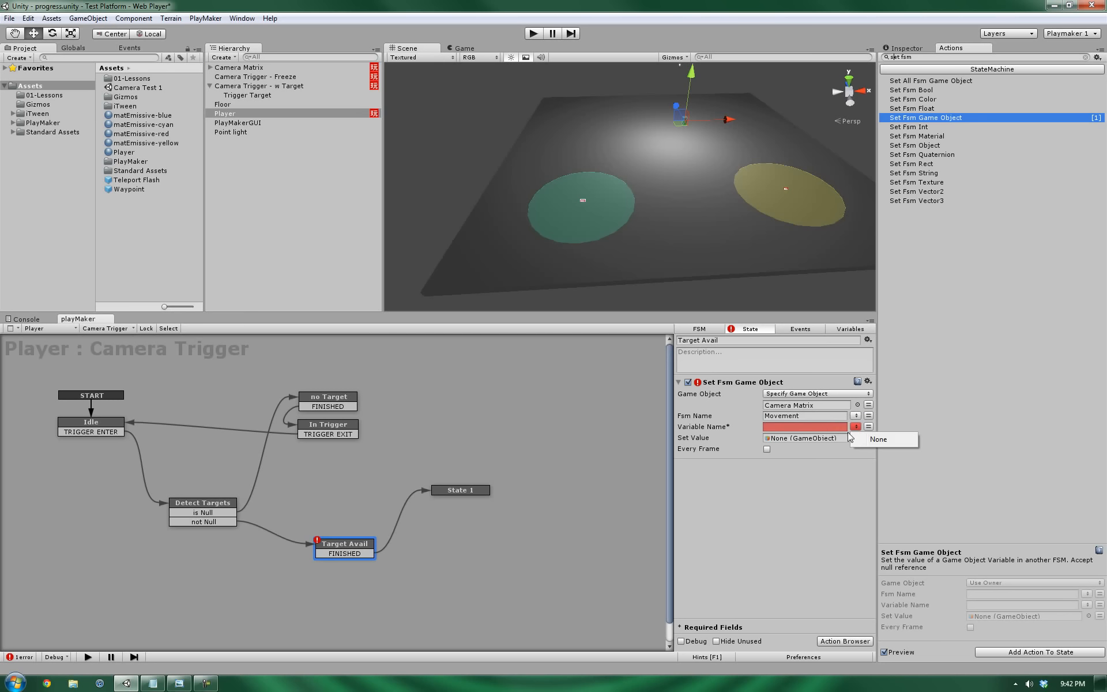
Add a GameObject variable named Target to Camera Matrix's Movement FSM.
click(237, 68)
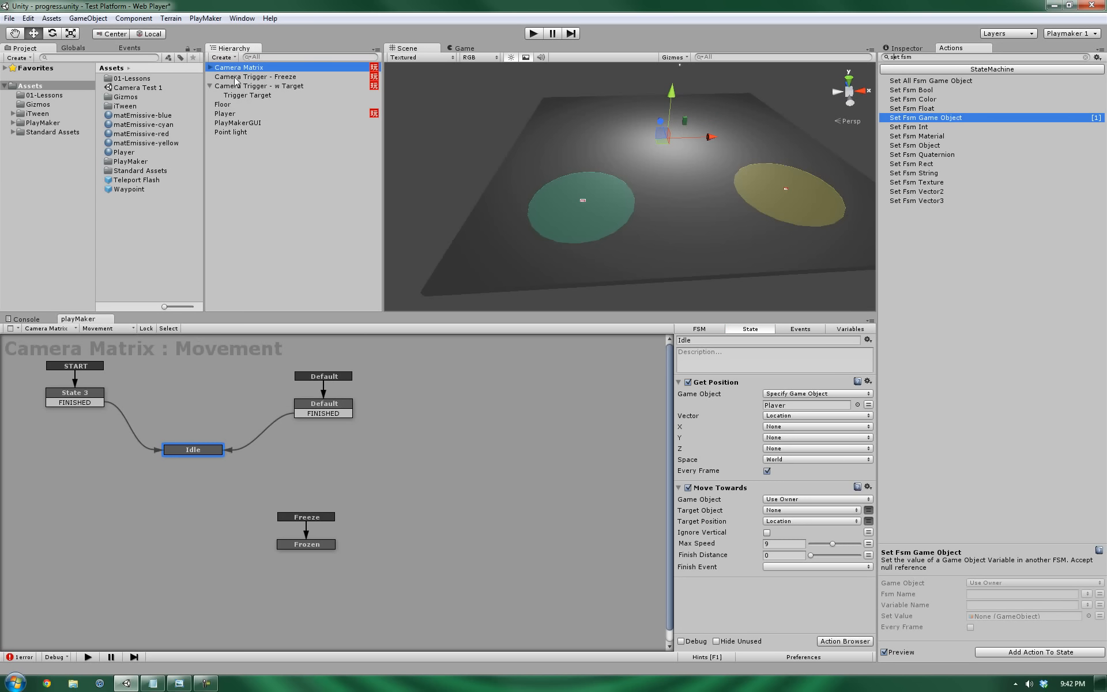
click(845, 328)
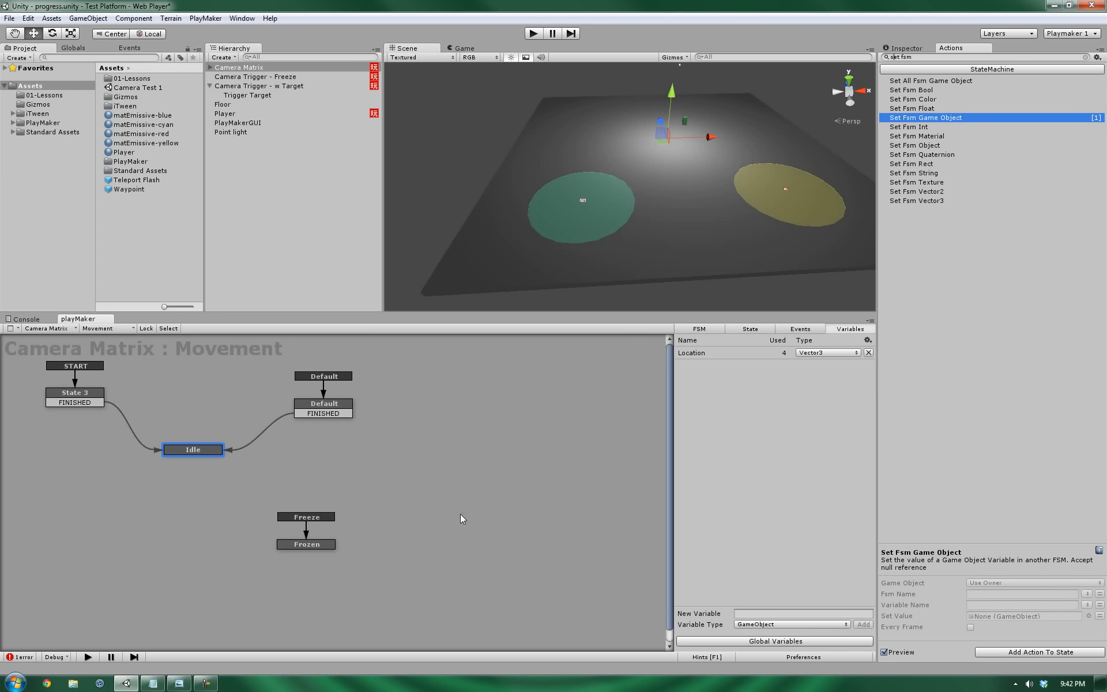
click(763, 613)
text(Target)
click(864, 624)
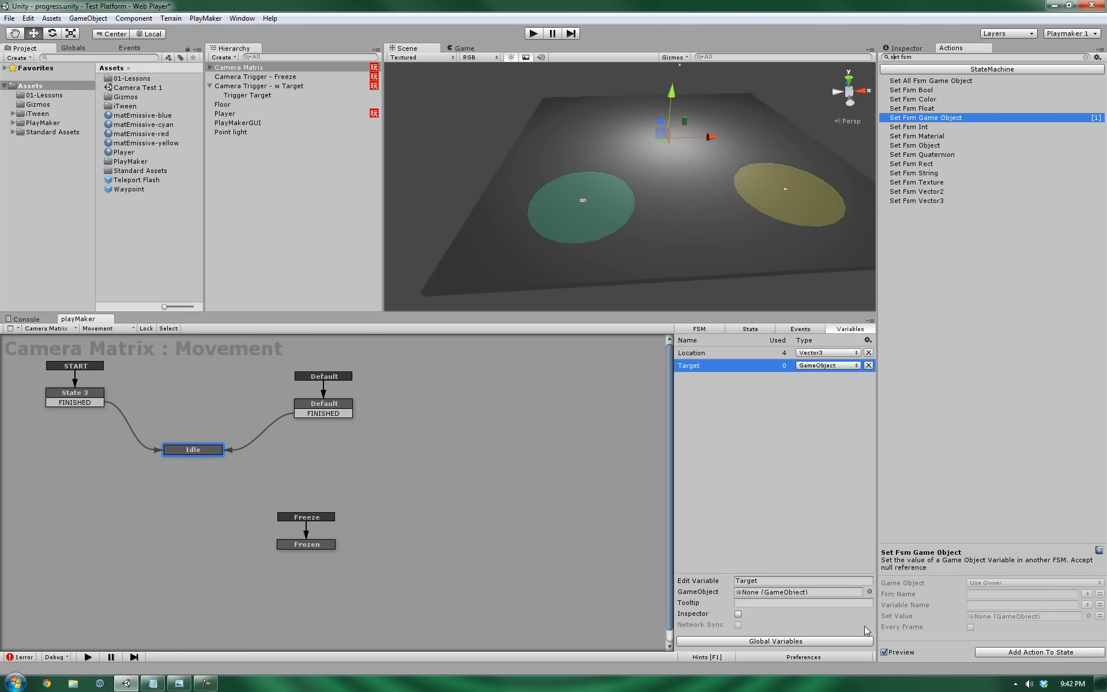
In Target Avail, set Variable Name to Target and Set Value to the Player's Target variable.
click(225, 114)
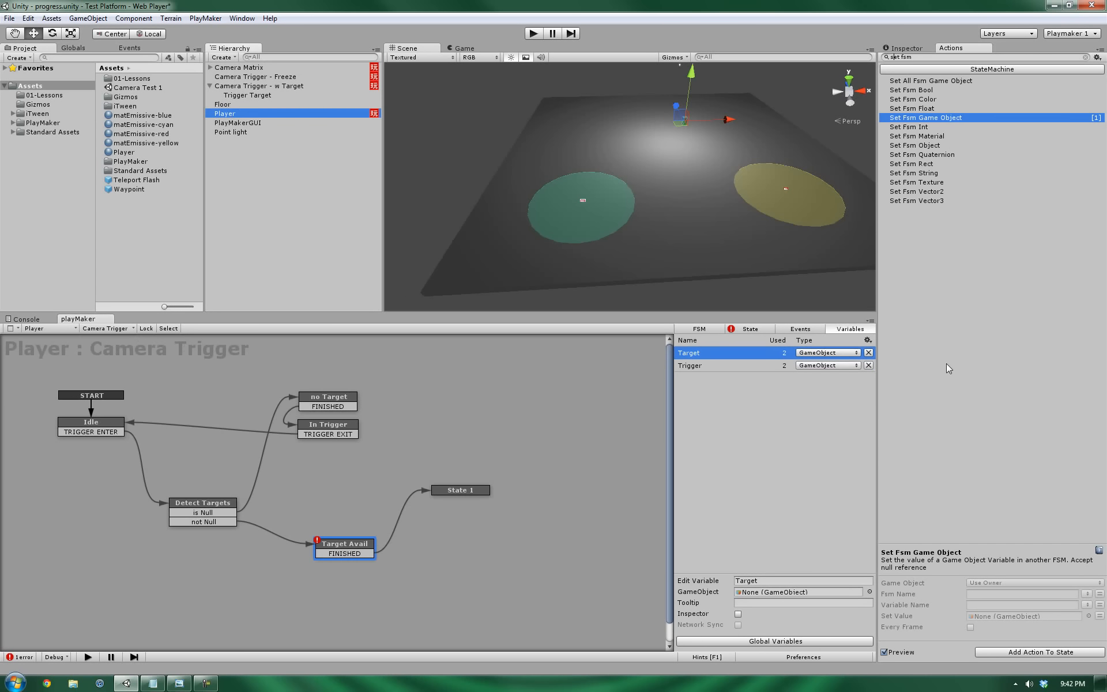
click(329, 548)
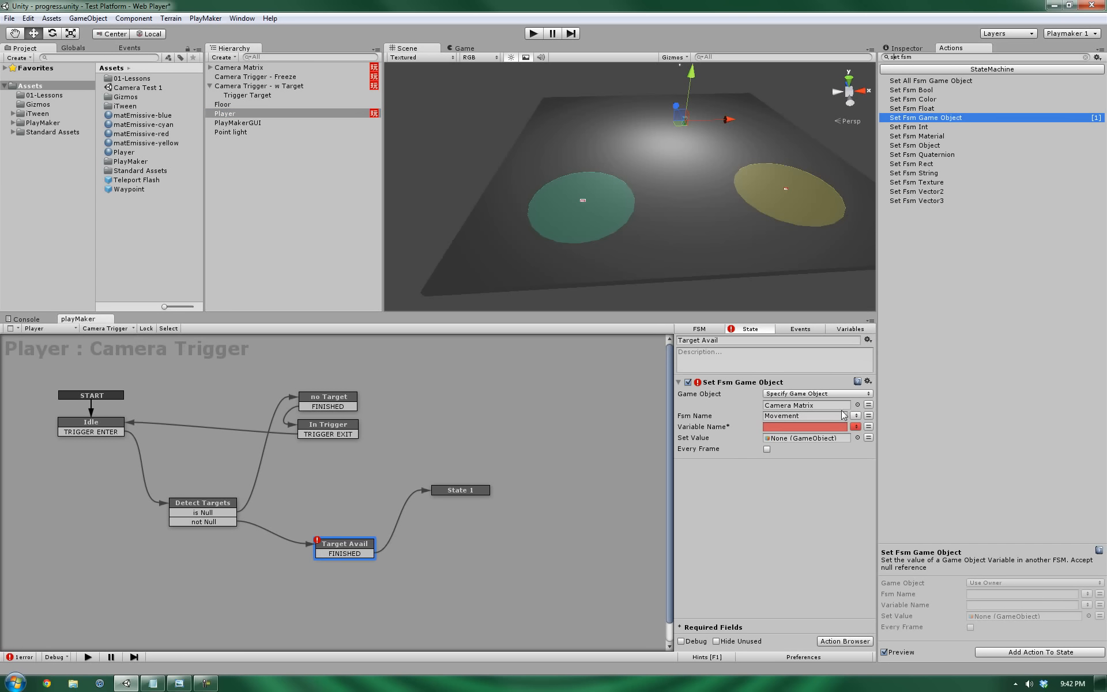
click(856, 426)
click(874, 453)
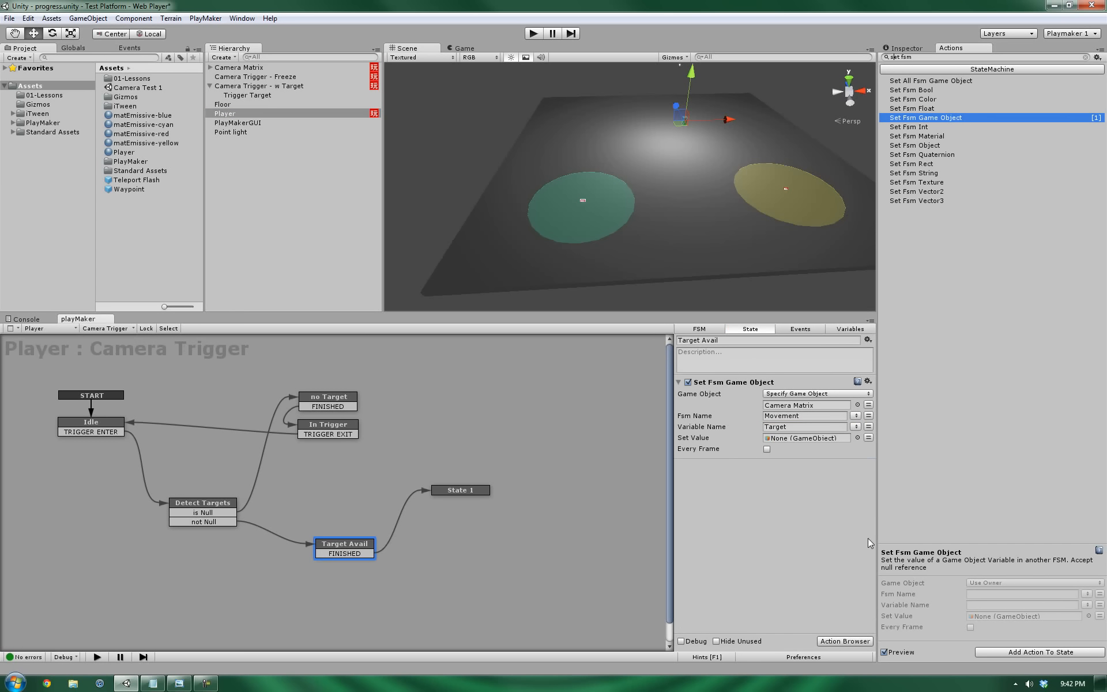
click(869, 439)
click(798, 438)
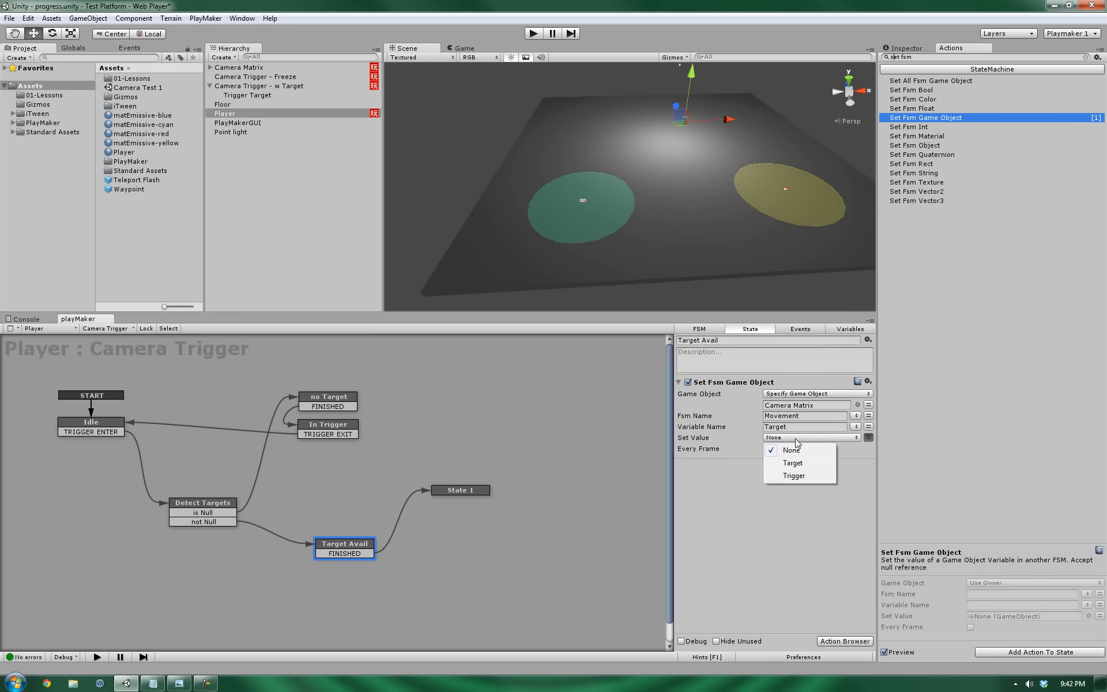
click(790, 460)
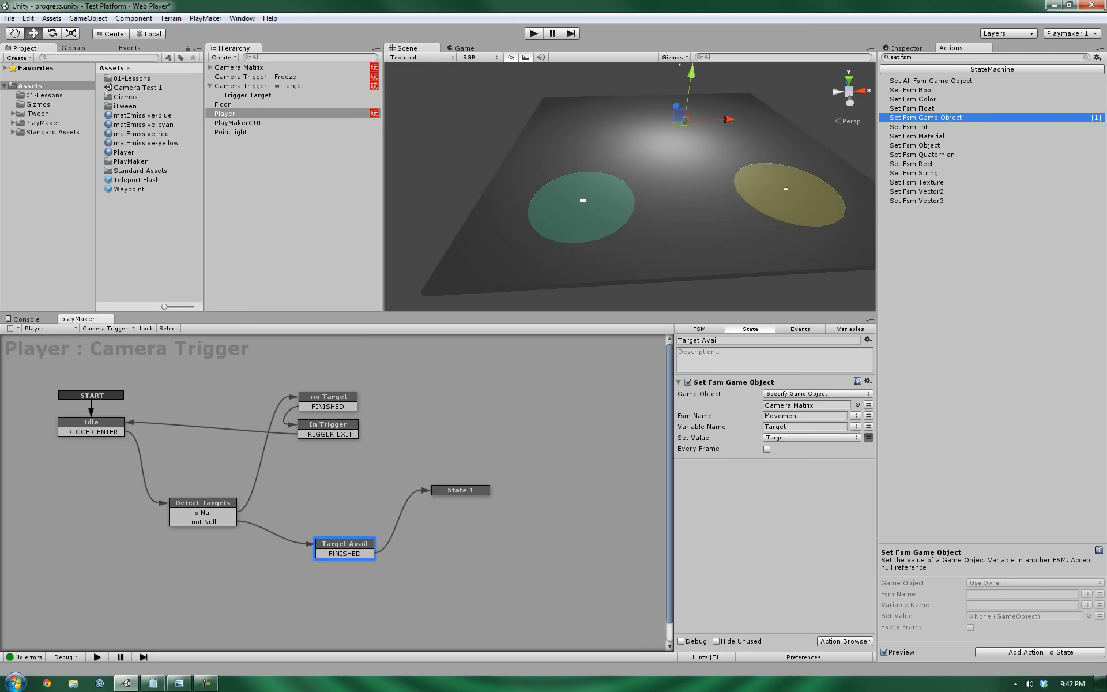
click(251, 68)
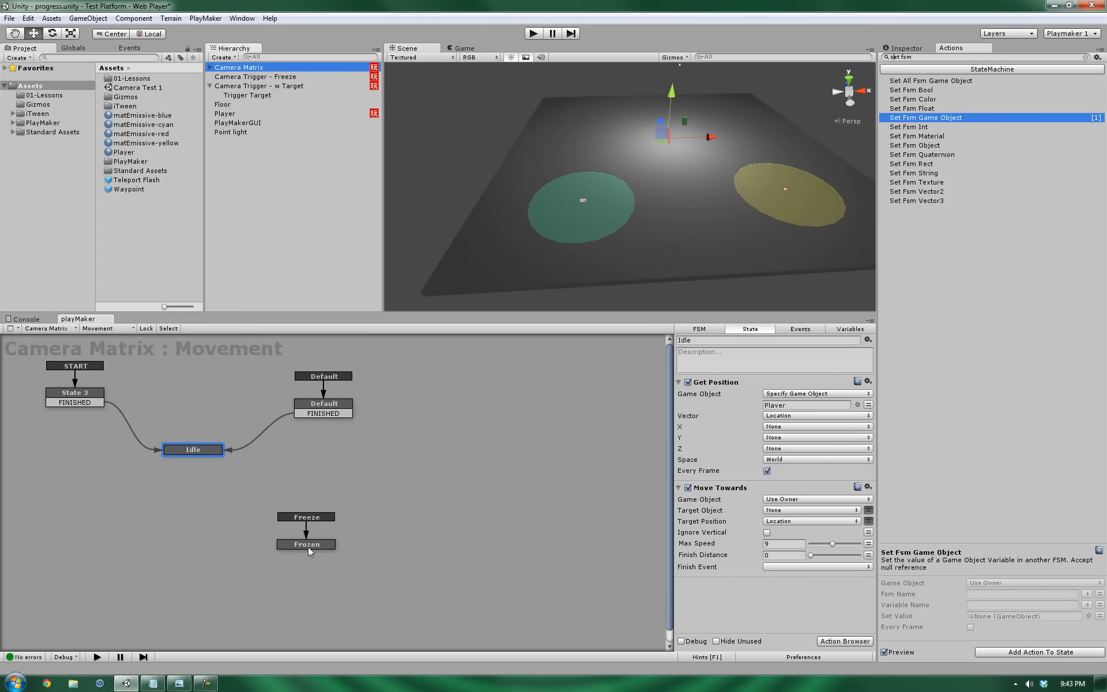
Reposition the Frozen state on Camera Matrix's Movement graph.
drag(304, 544, 301, 535)
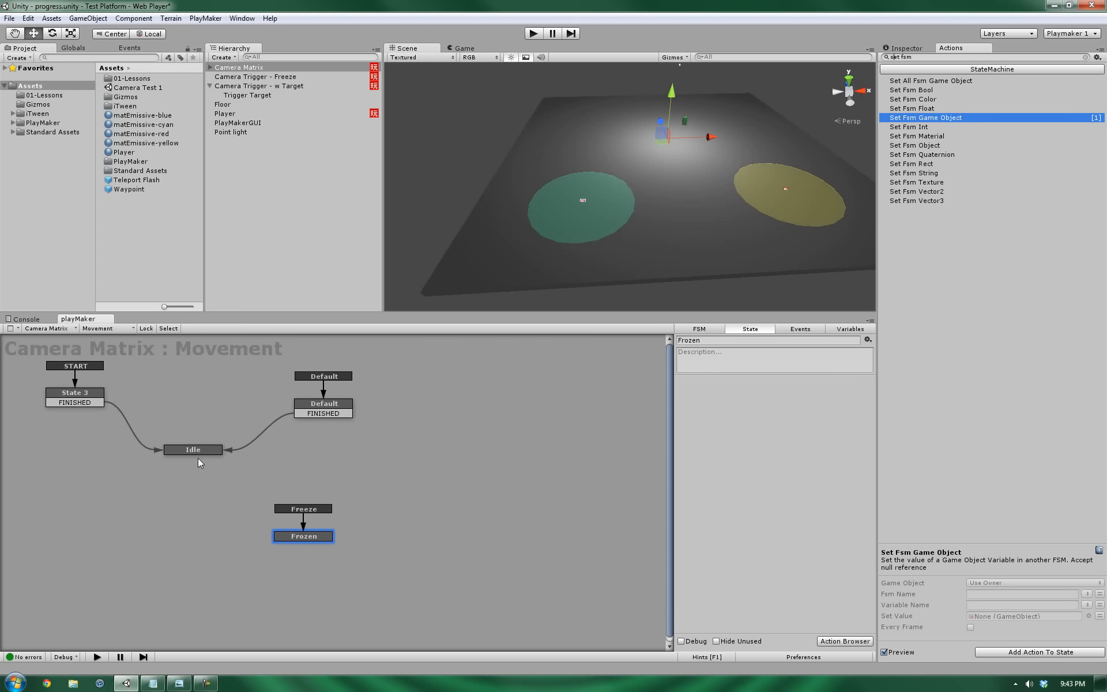
click(228, 114)
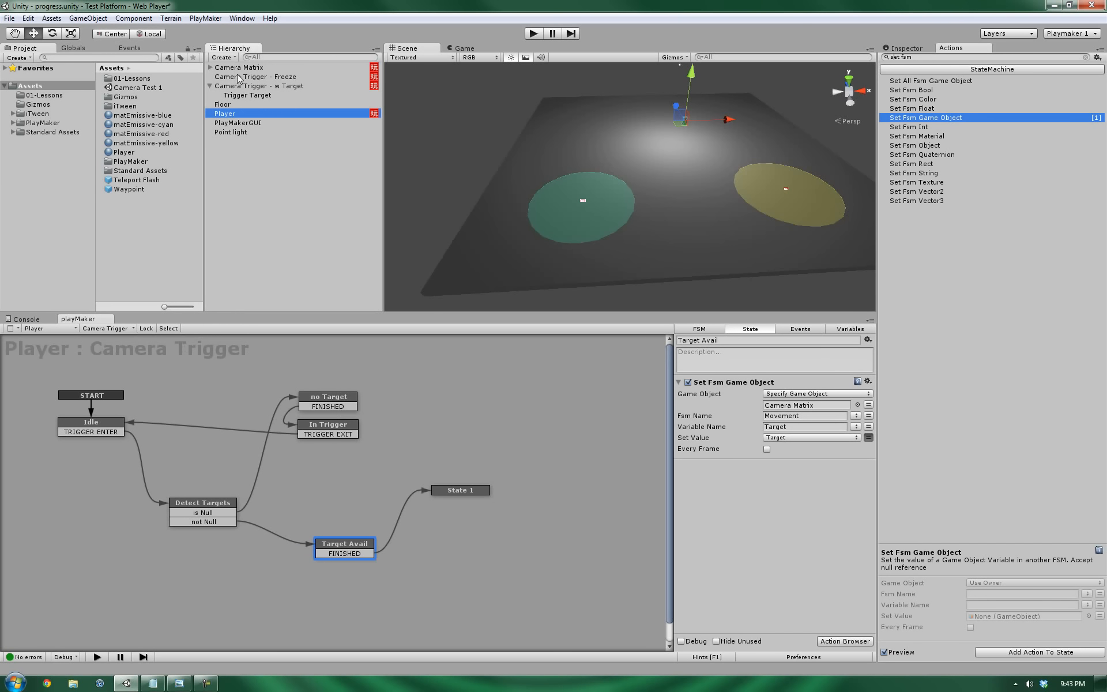
click(227, 67)
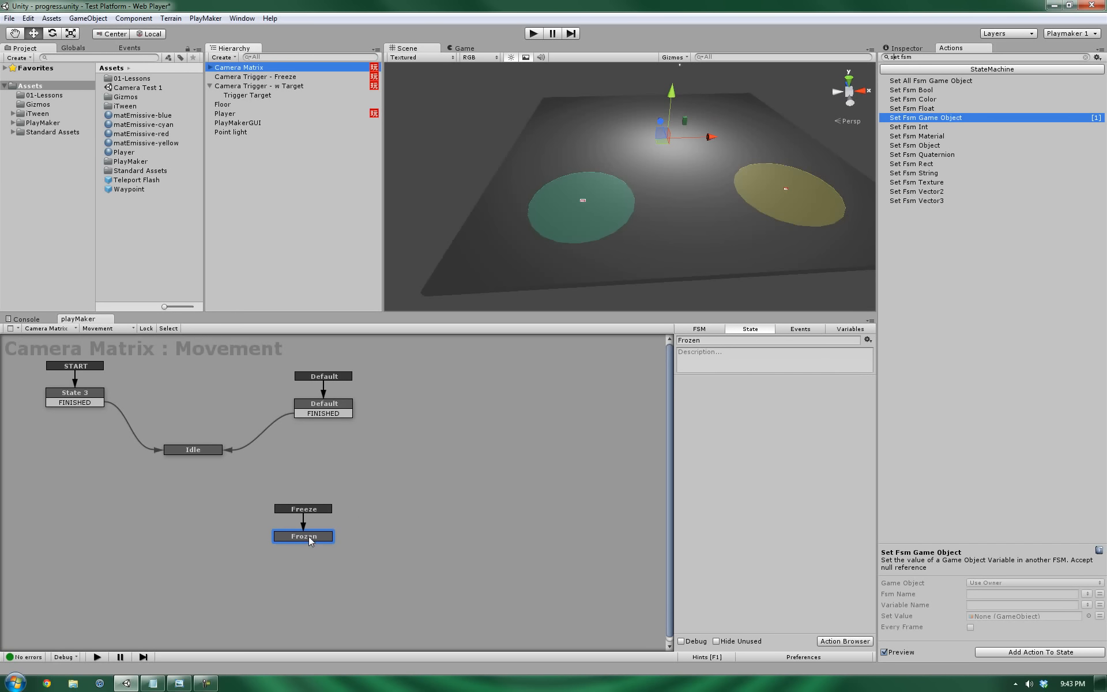
drag(310, 536, 322, 543)
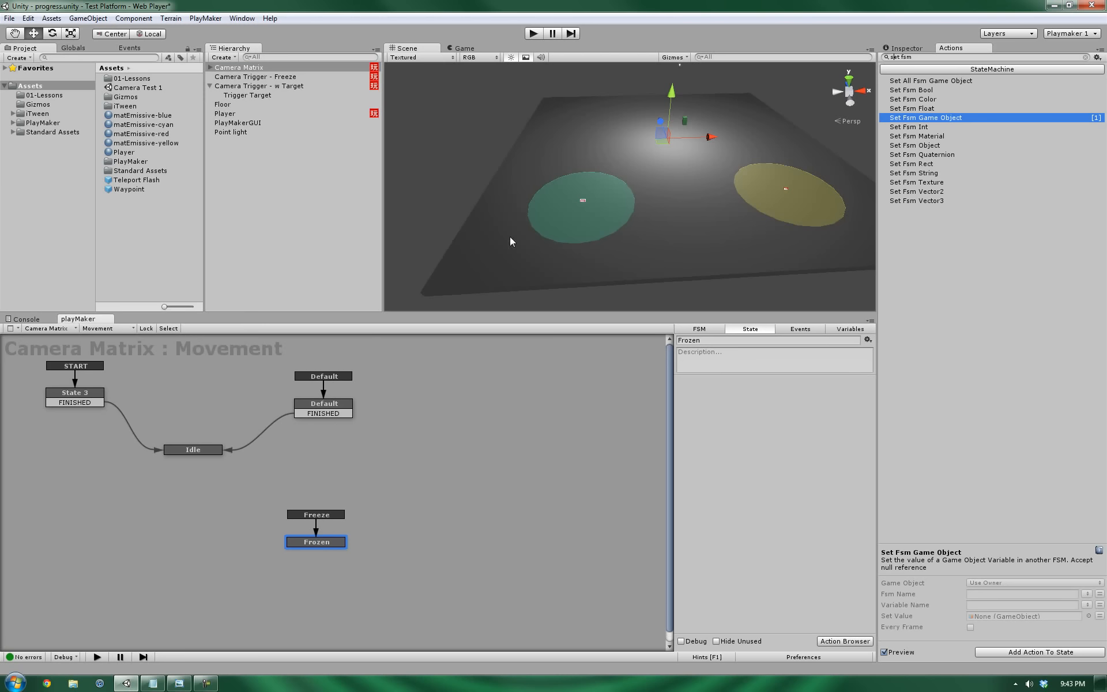
Add State 1 to the Movement FSM with a global Target transition, placed lower left.
right_click(99, 540)
click(115, 543)
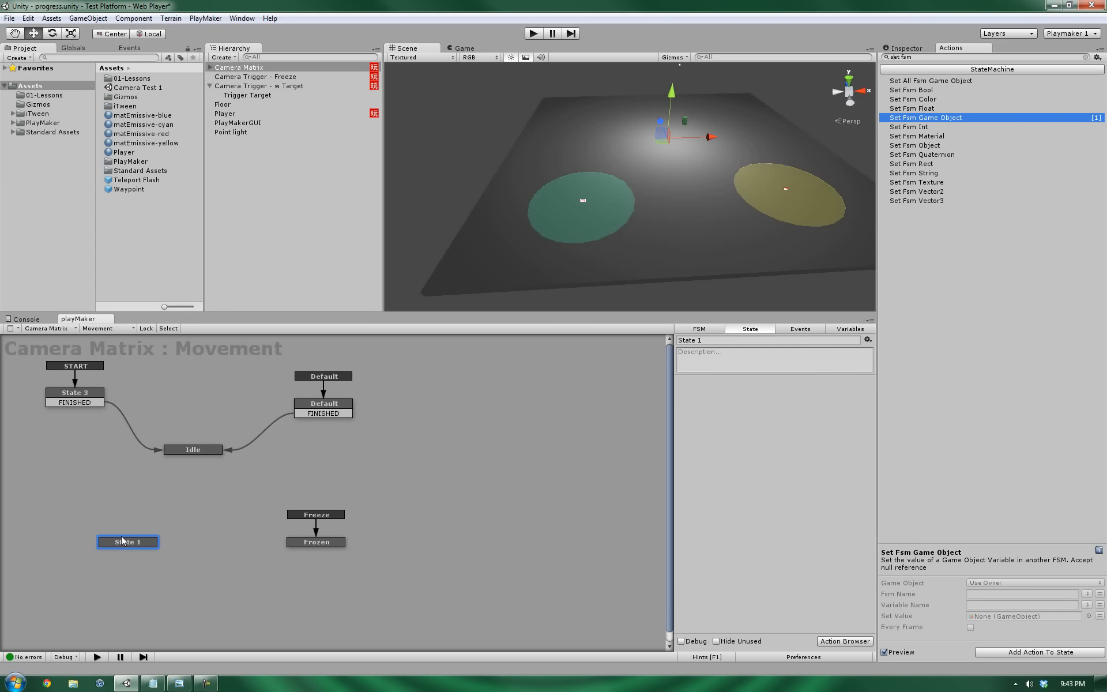
right_click(119, 542)
mouse_move(165, 563)
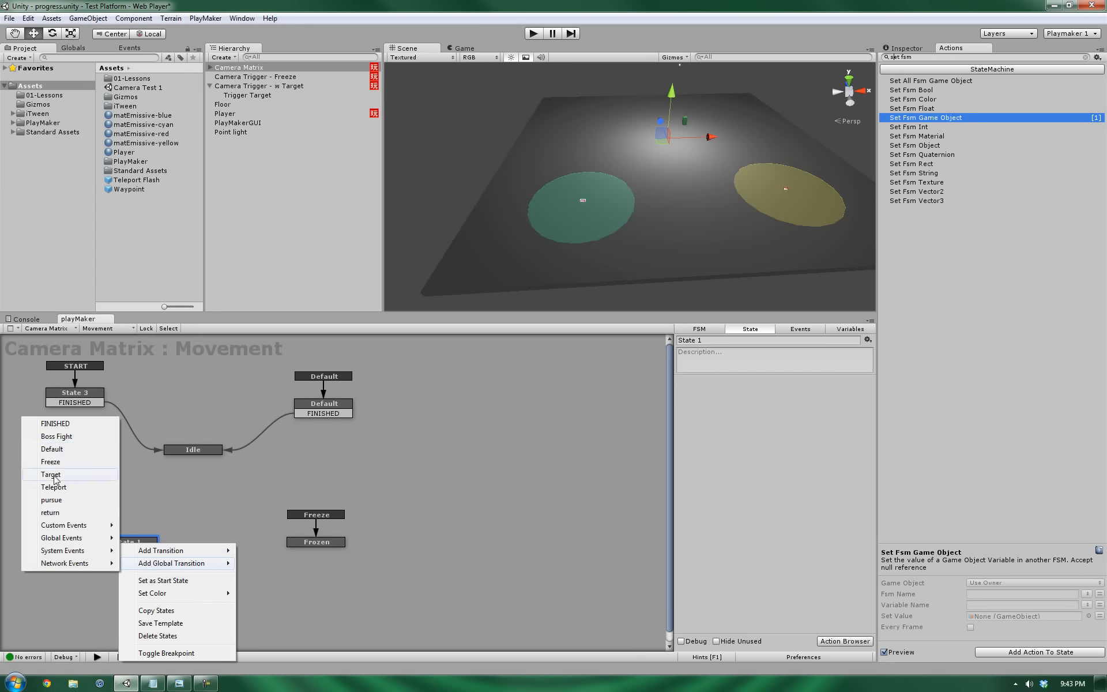
click(55, 477)
drag(137, 545, 104, 541)
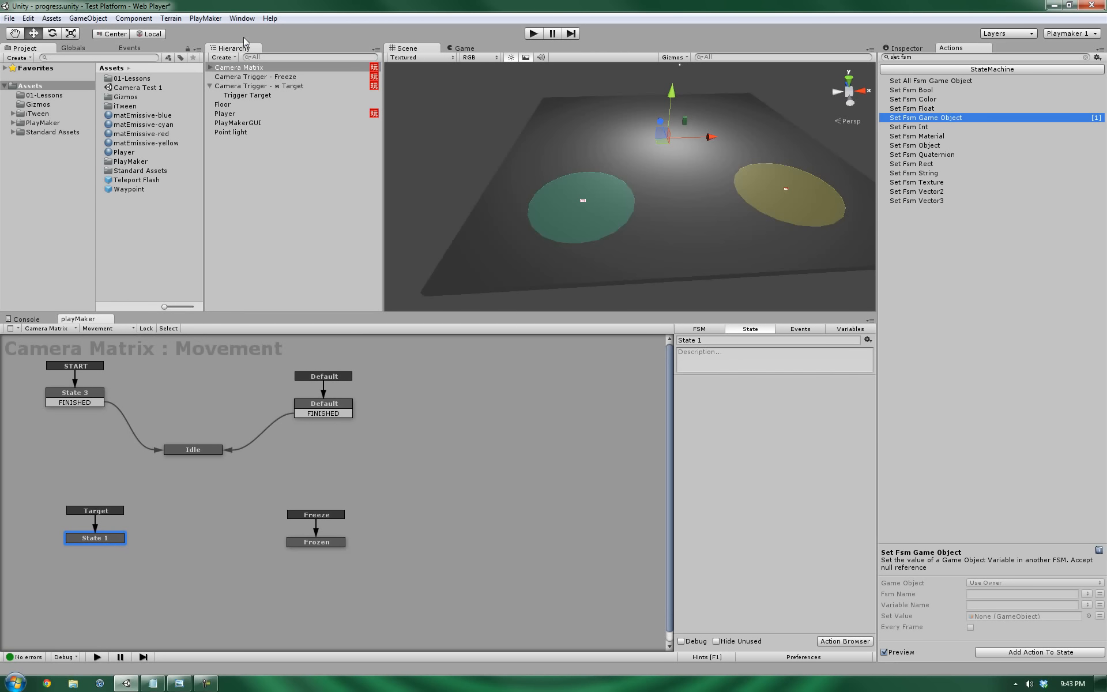
click(127, 48)
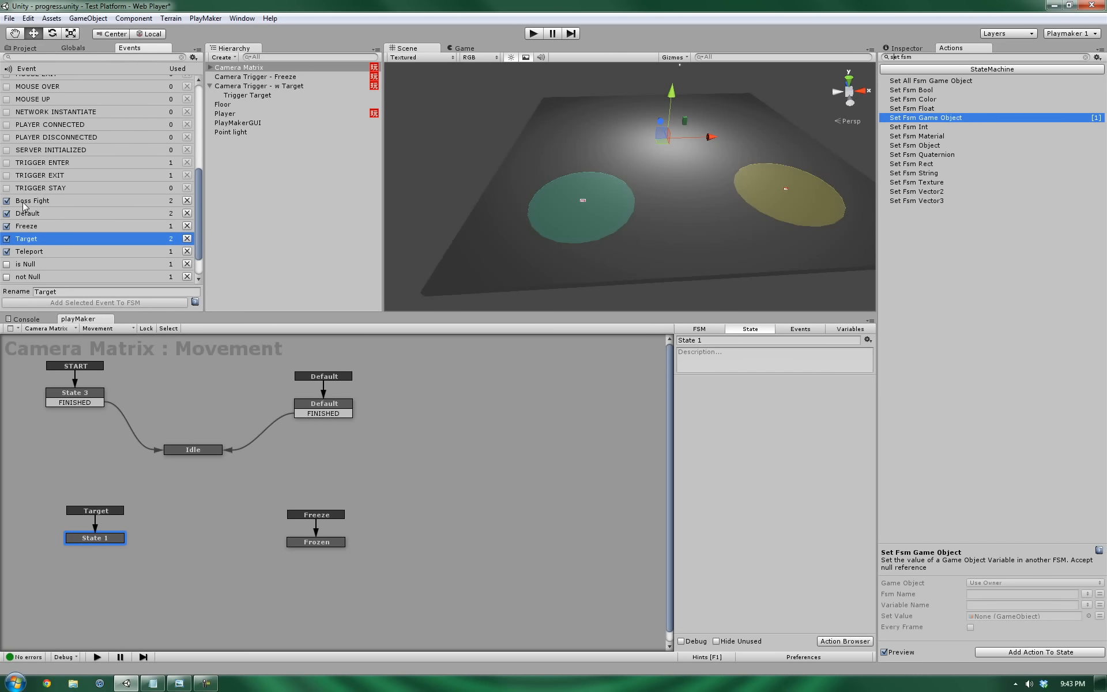
Float the PlayMaker Events list as its own window, then dock it beside the Globals tab.
click(802, 328)
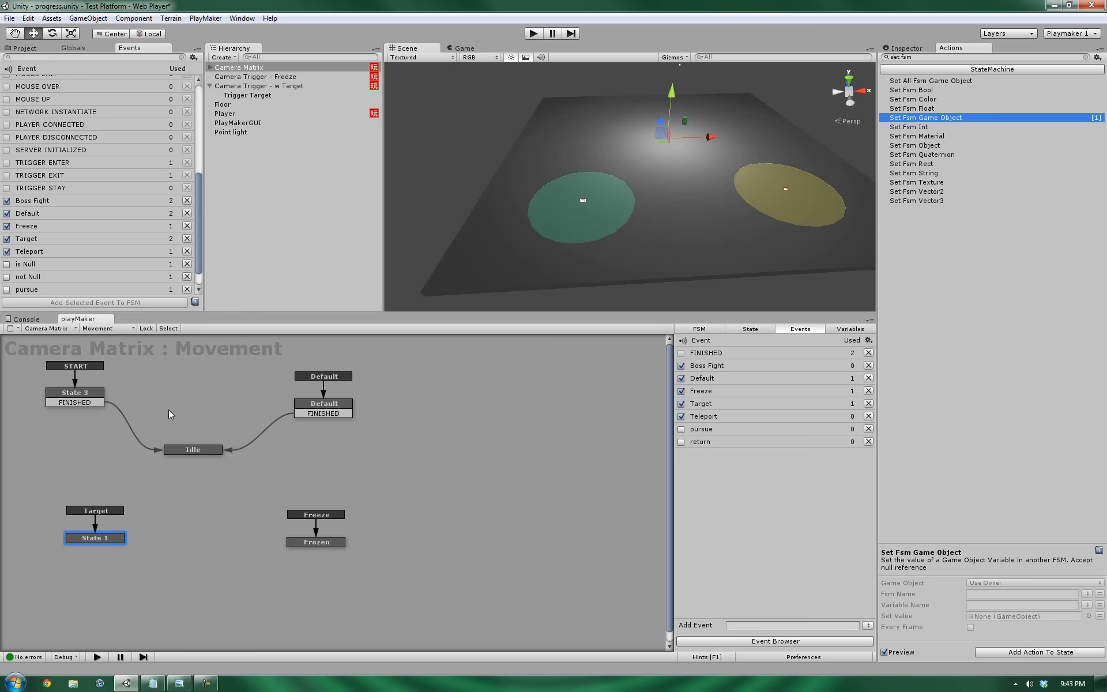
click(139, 51)
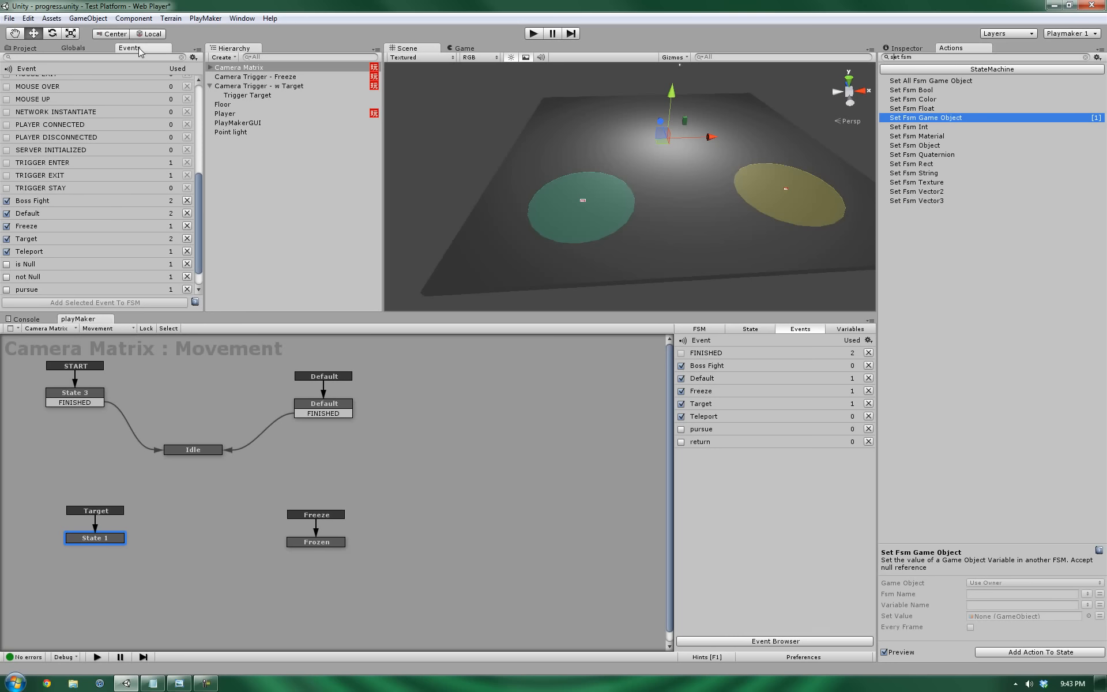
drag(140, 52, 534, 452)
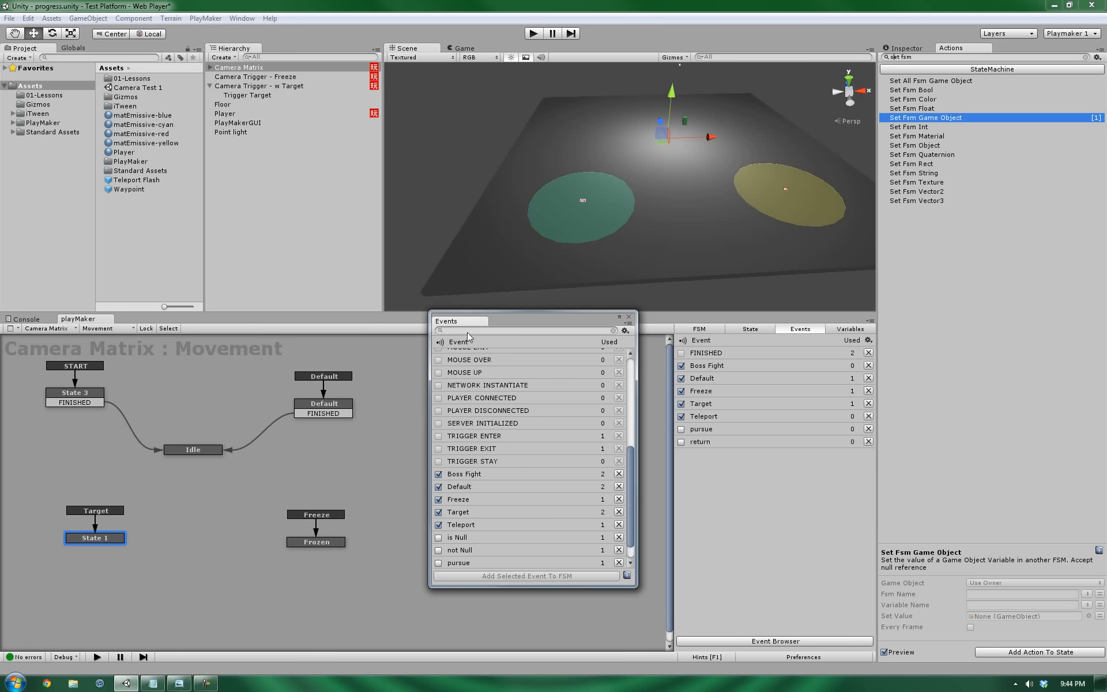
click(208, 17)
click(206, 18)
mouse_move(174, 46)
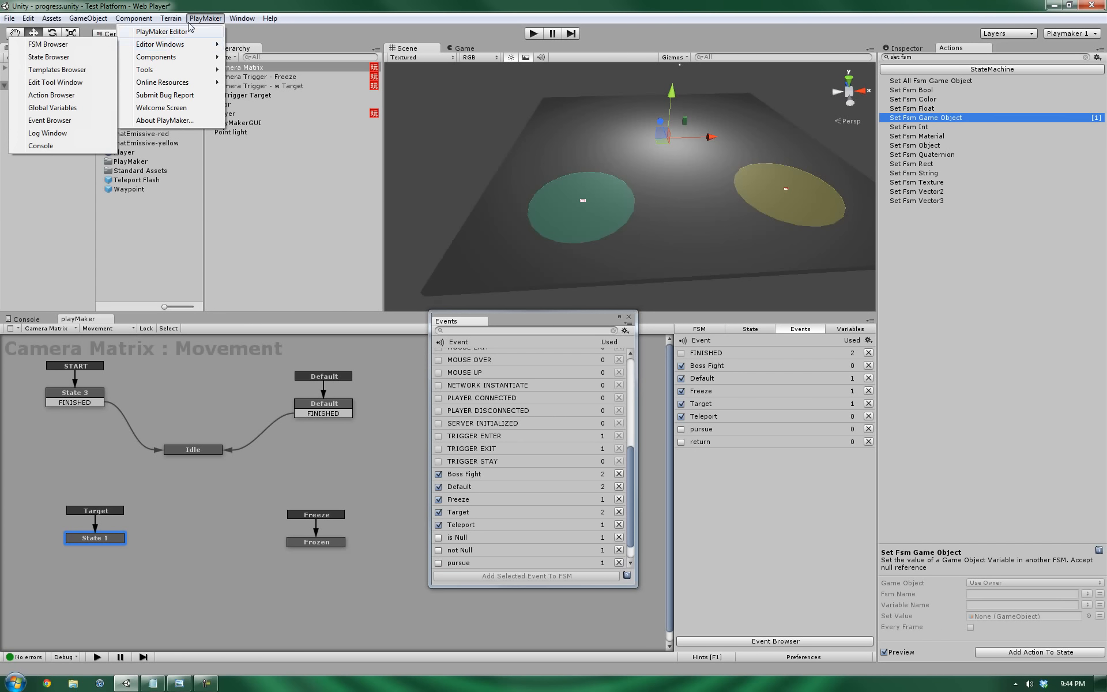
click(51, 121)
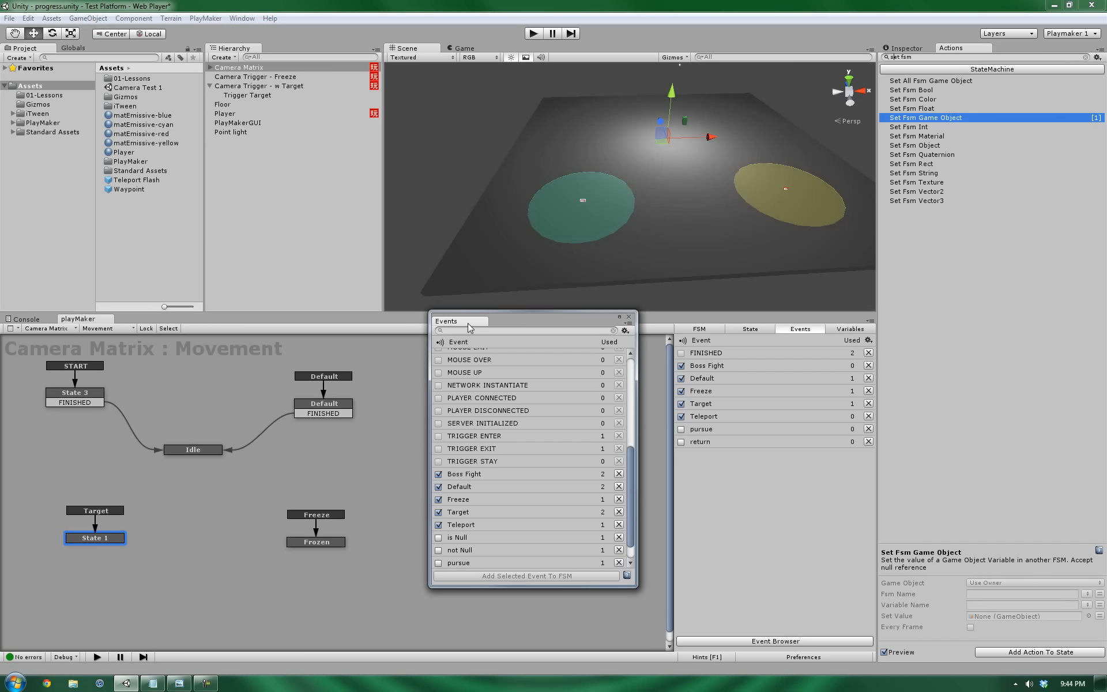
drag(469, 323, 132, 53)
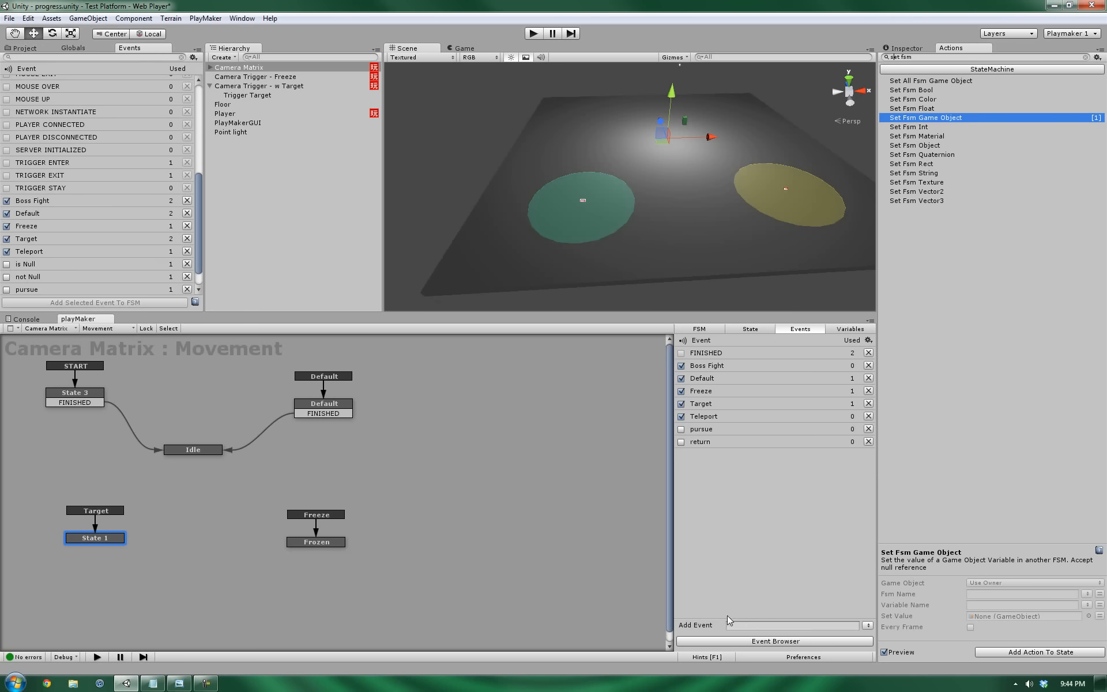
Open the Movement FSM's event choices, cancel without adding one, and rearrange states on the graph.
click(732, 624)
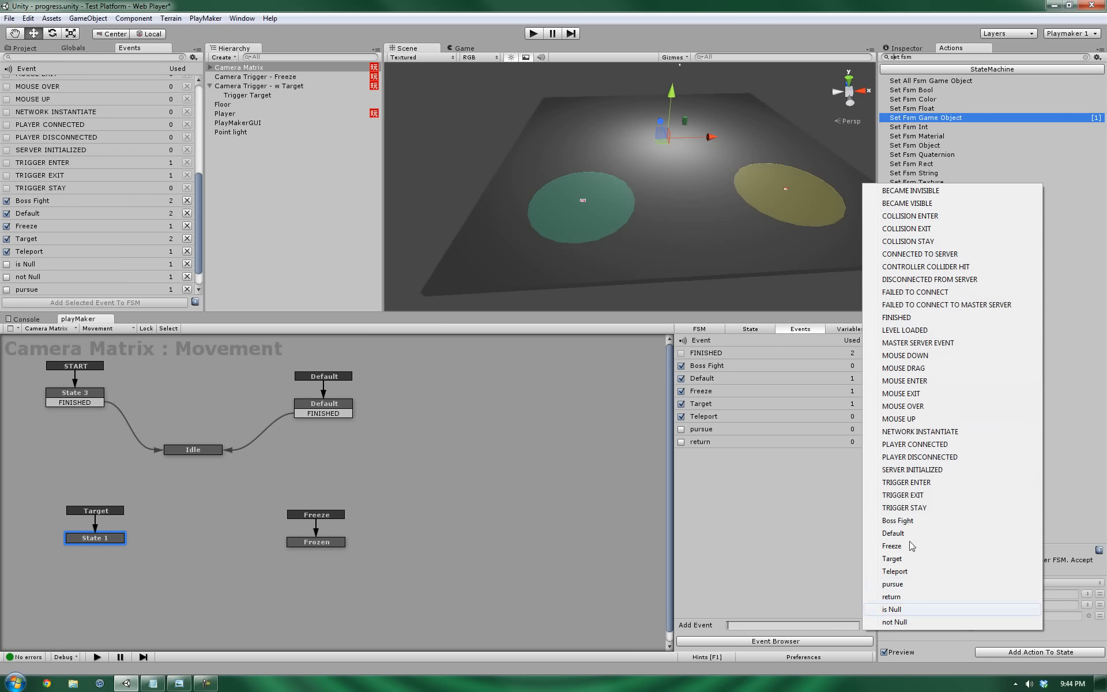
click(808, 541)
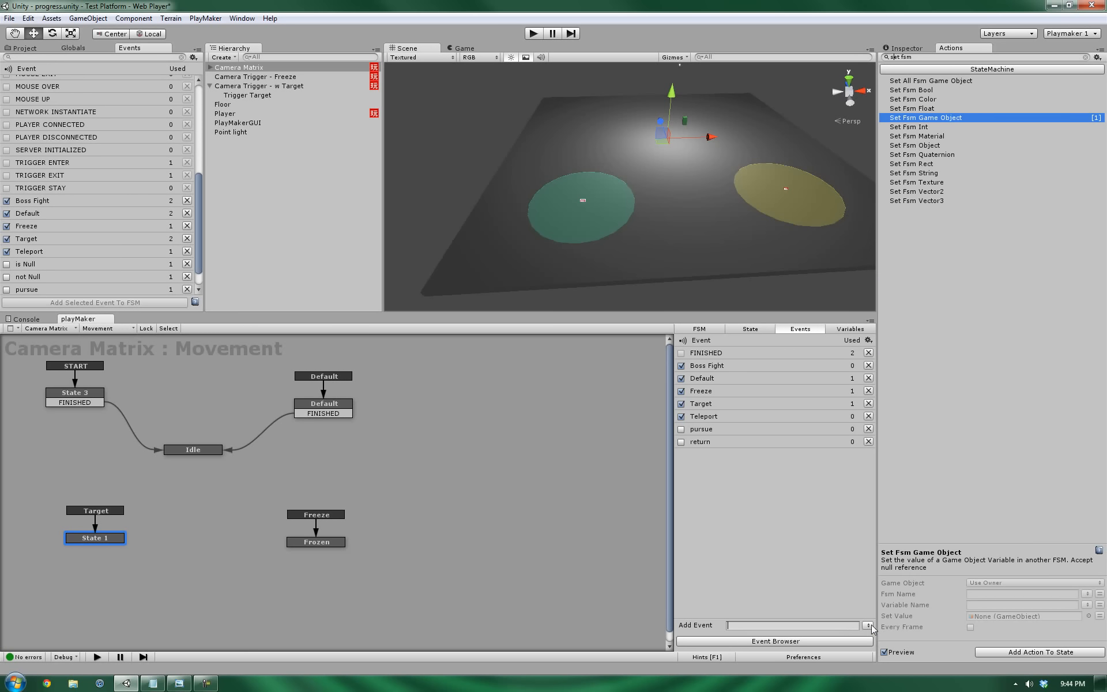
drag(199, 232, 199, 258)
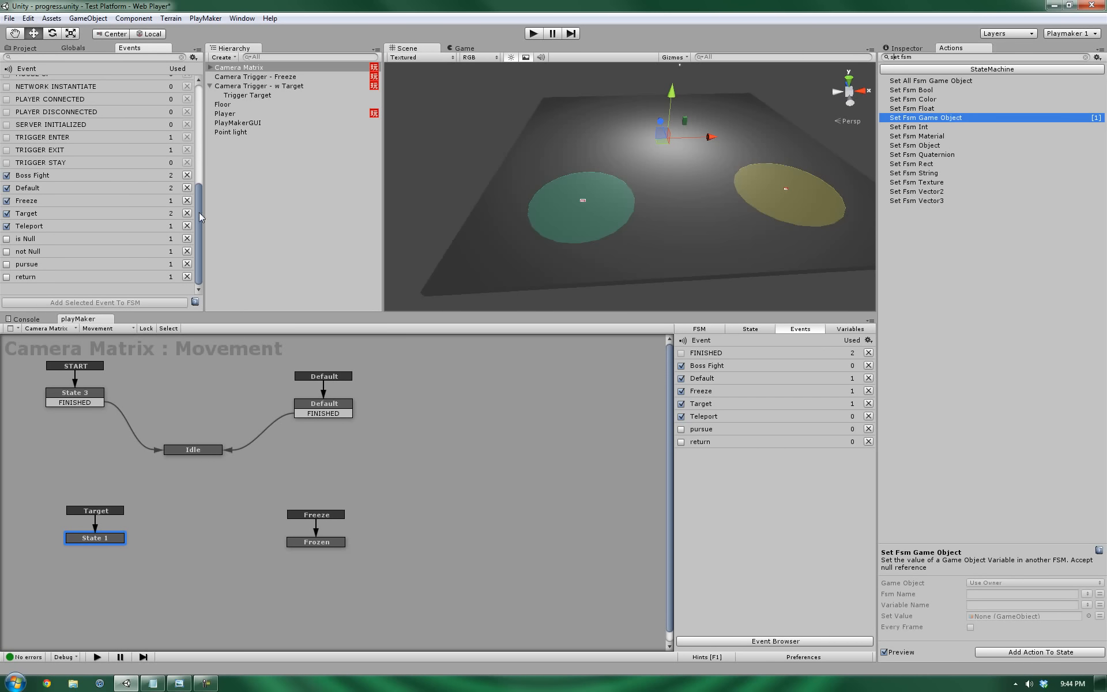
drag(199, 213, 196, 257)
click(556, 466)
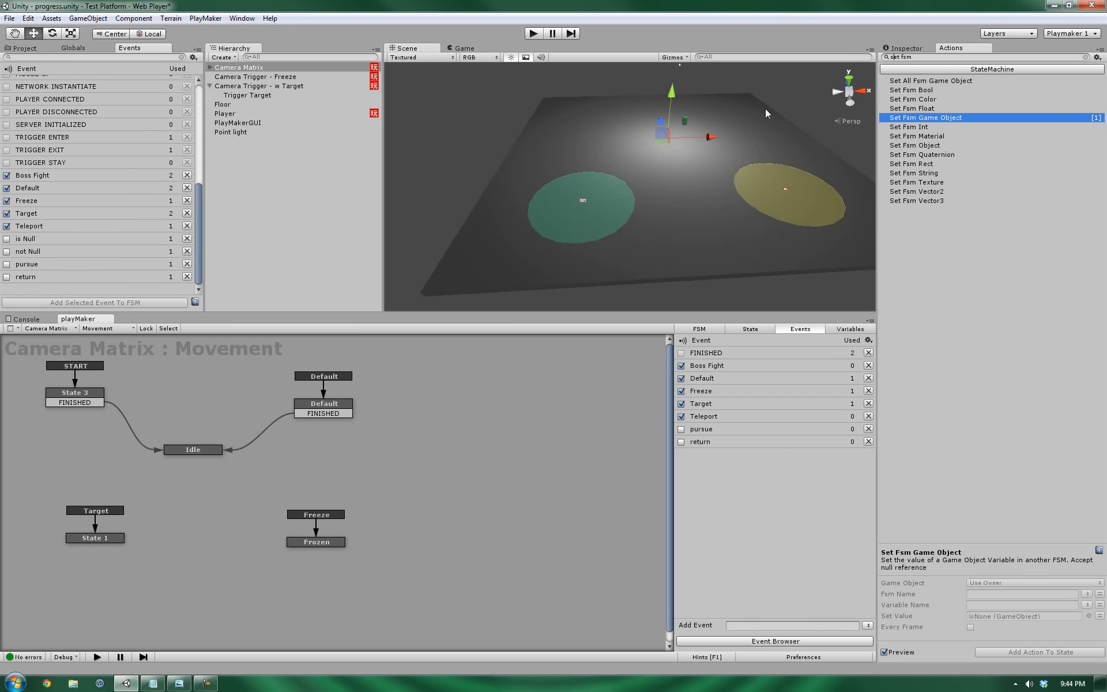
Add is Null to the FSM's events, remove it again, and nudge Frozen down-left.
click(32, 238)
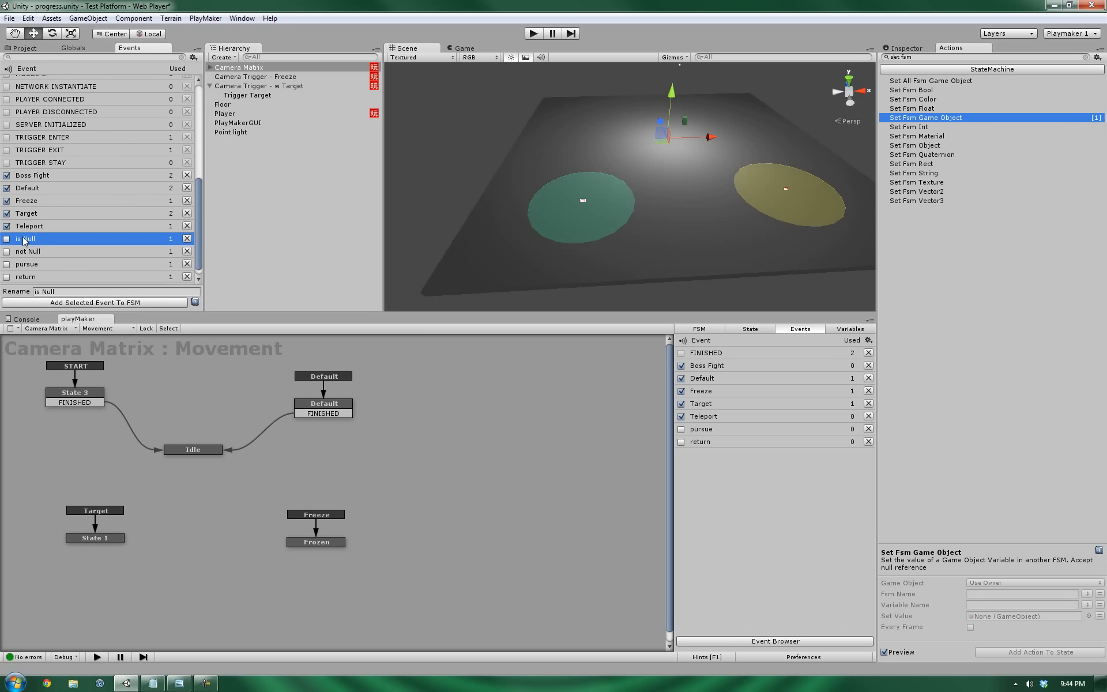
double_click(26, 239)
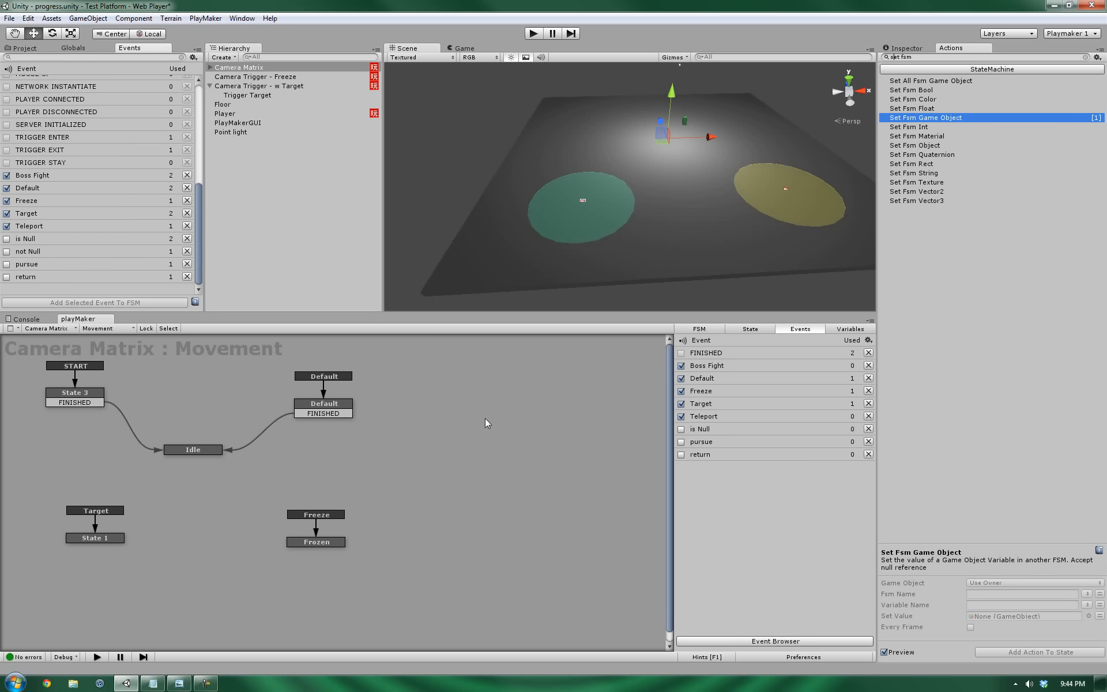
click(868, 429)
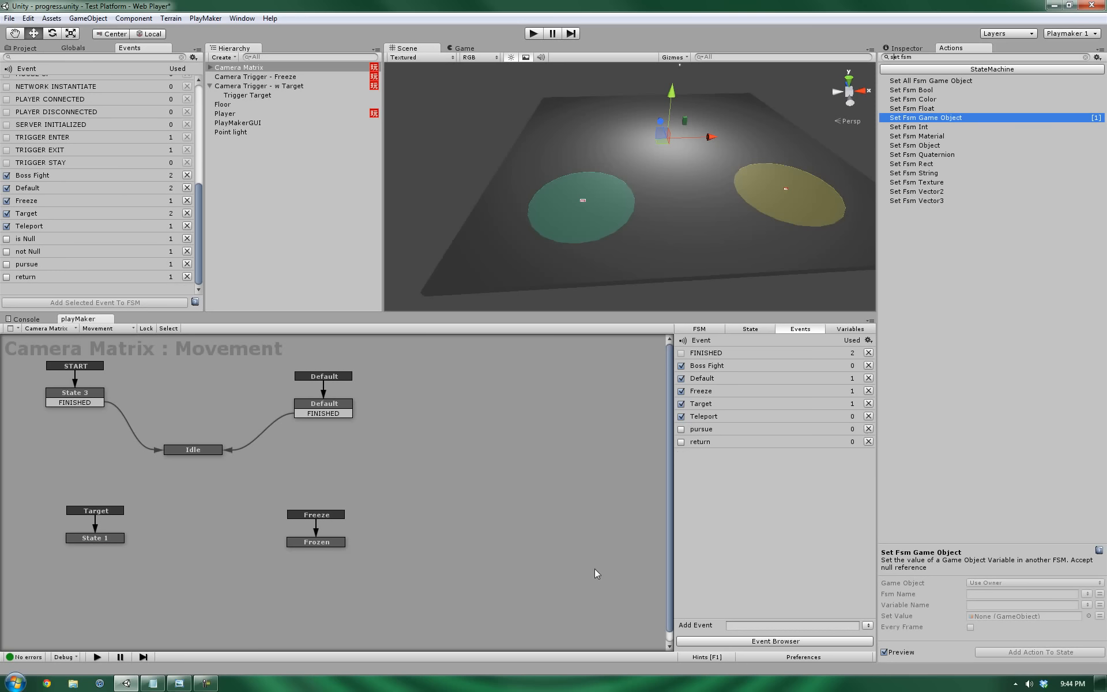
drag(319, 541, 315, 558)
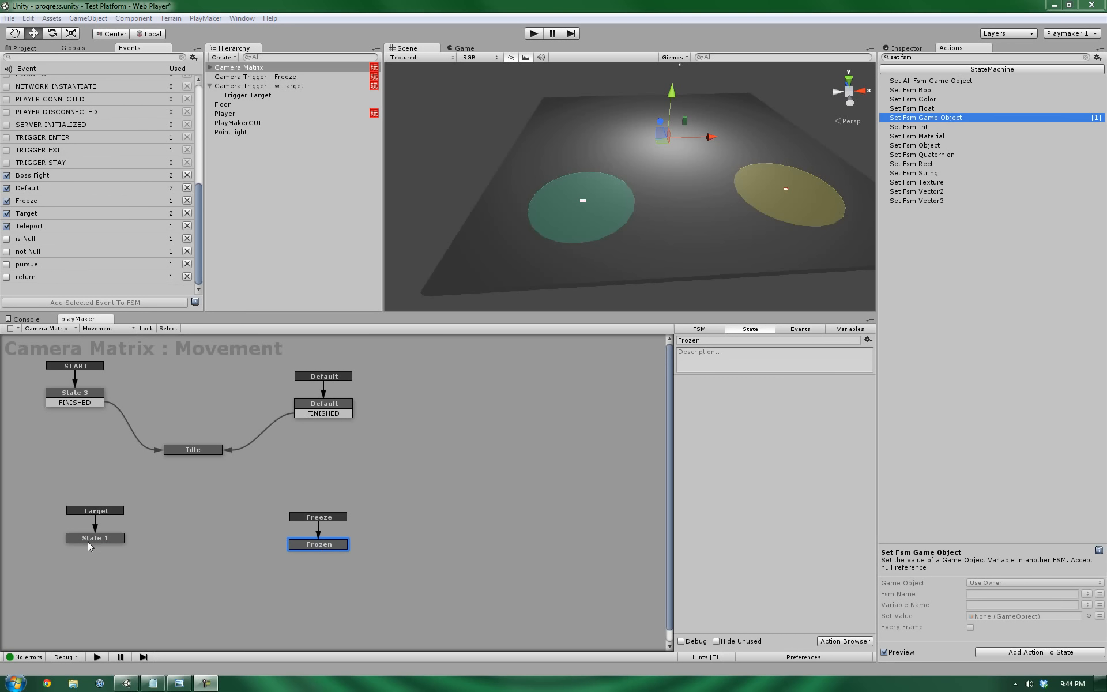
Search the Actions browser for 'itw' and add iTween Move To to State 1.
drag(90, 539, 84, 538)
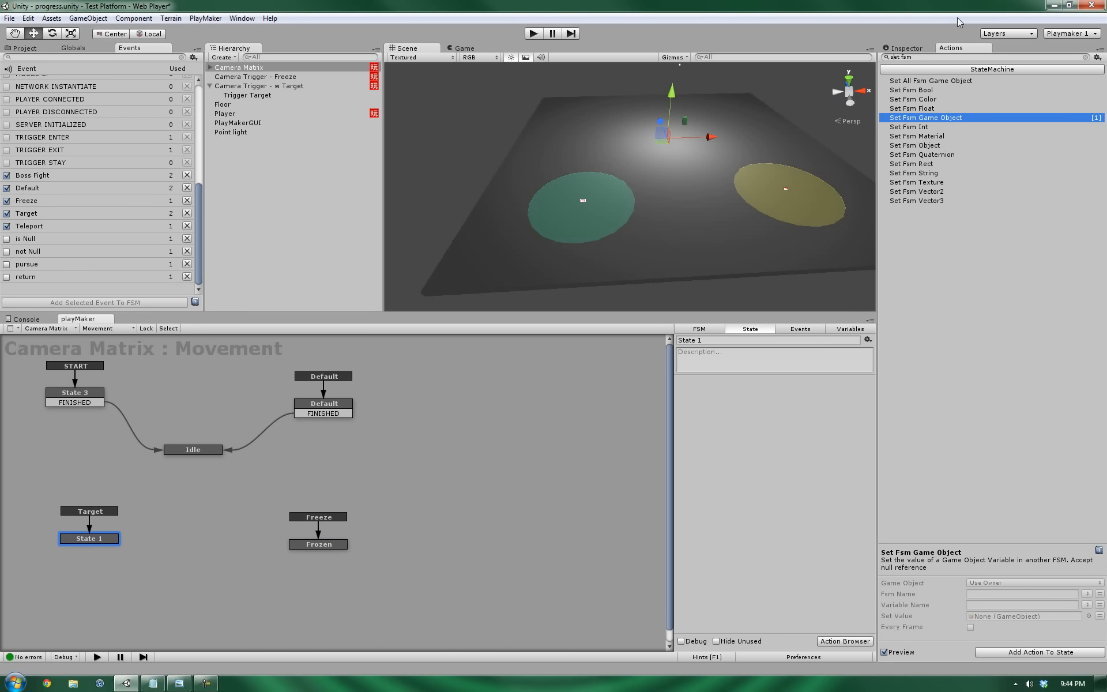
double_click(936, 57)
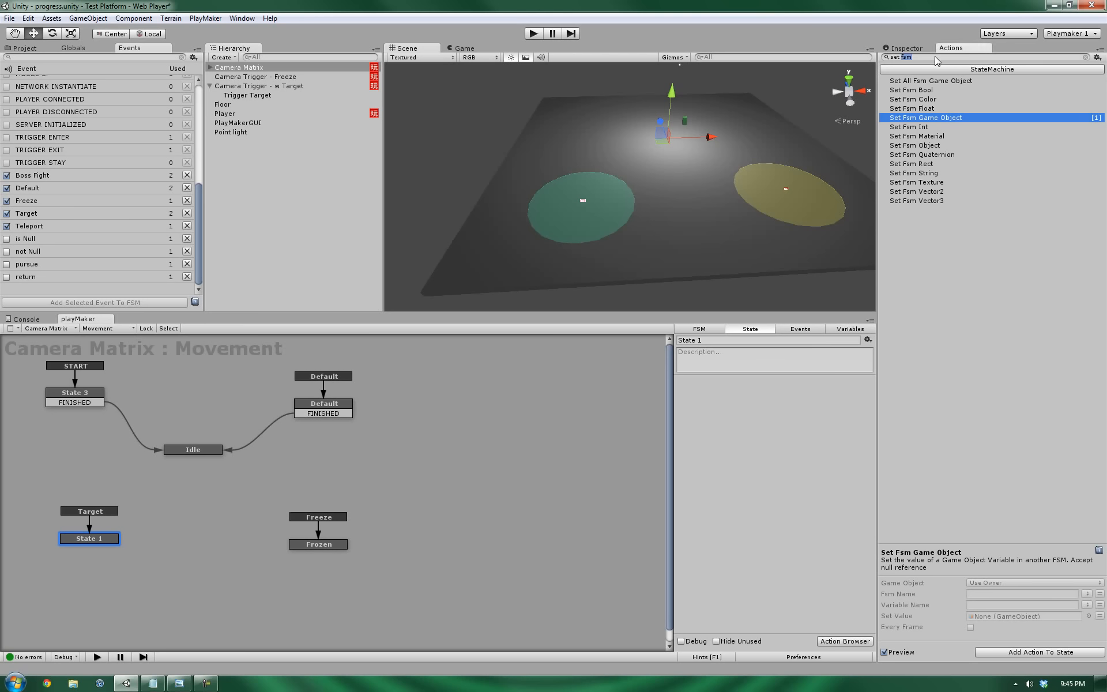
drag(937, 58, 861, 56)
text(it)
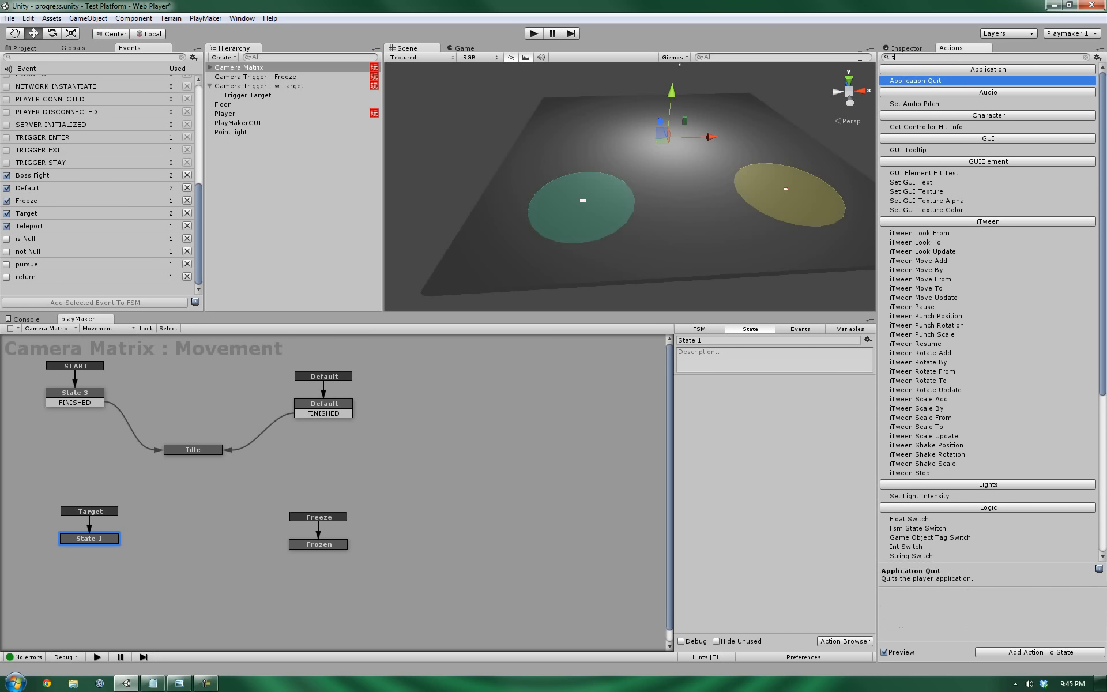
text(we)
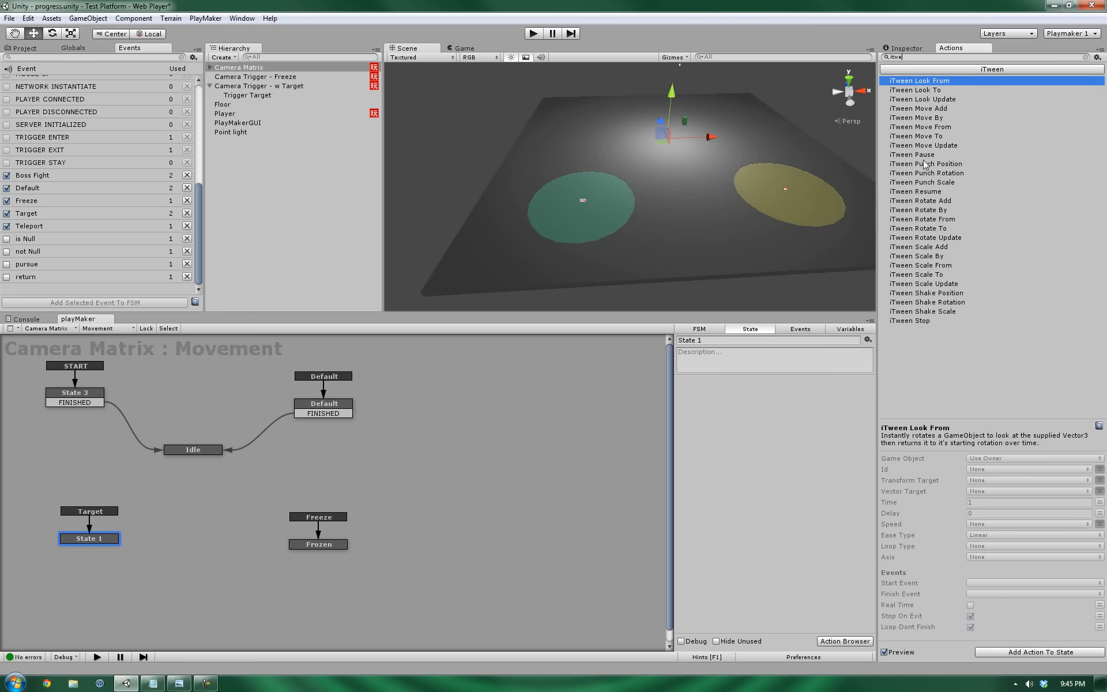
click(920, 136)
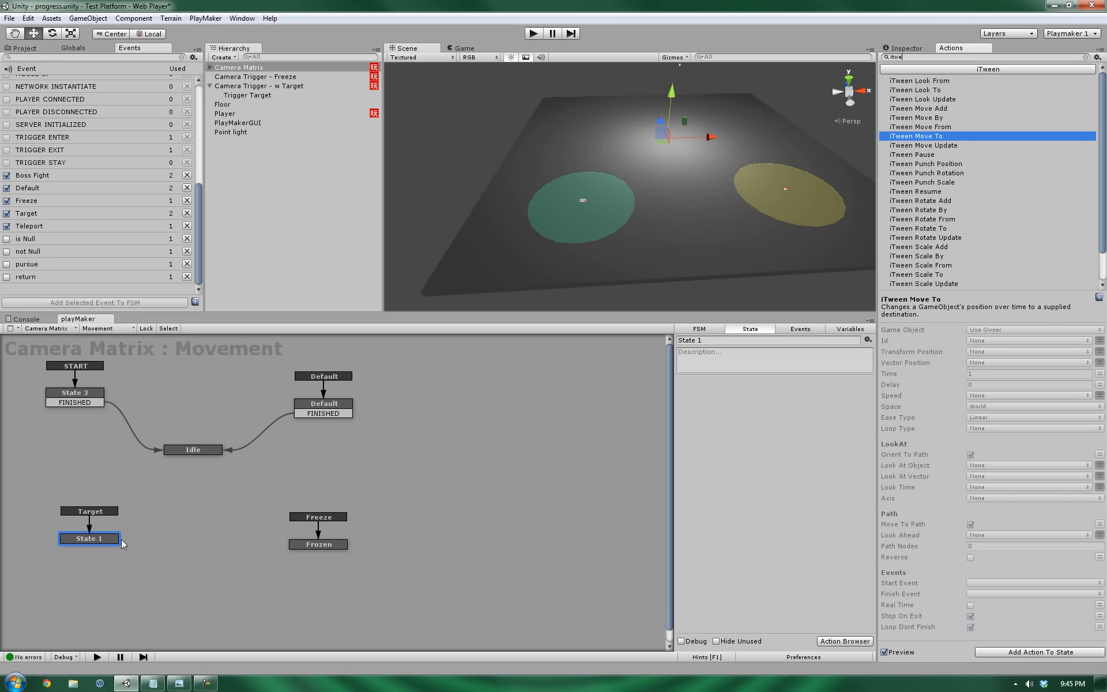
drag(80, 539, 98, 540)
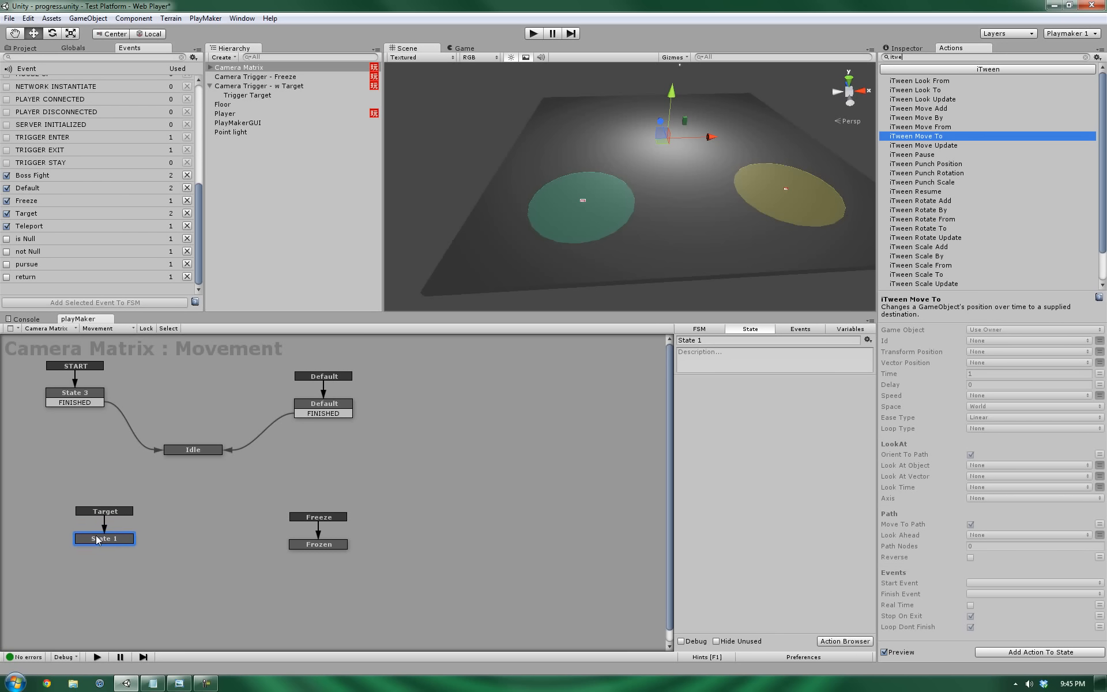
double_click(908, 138)
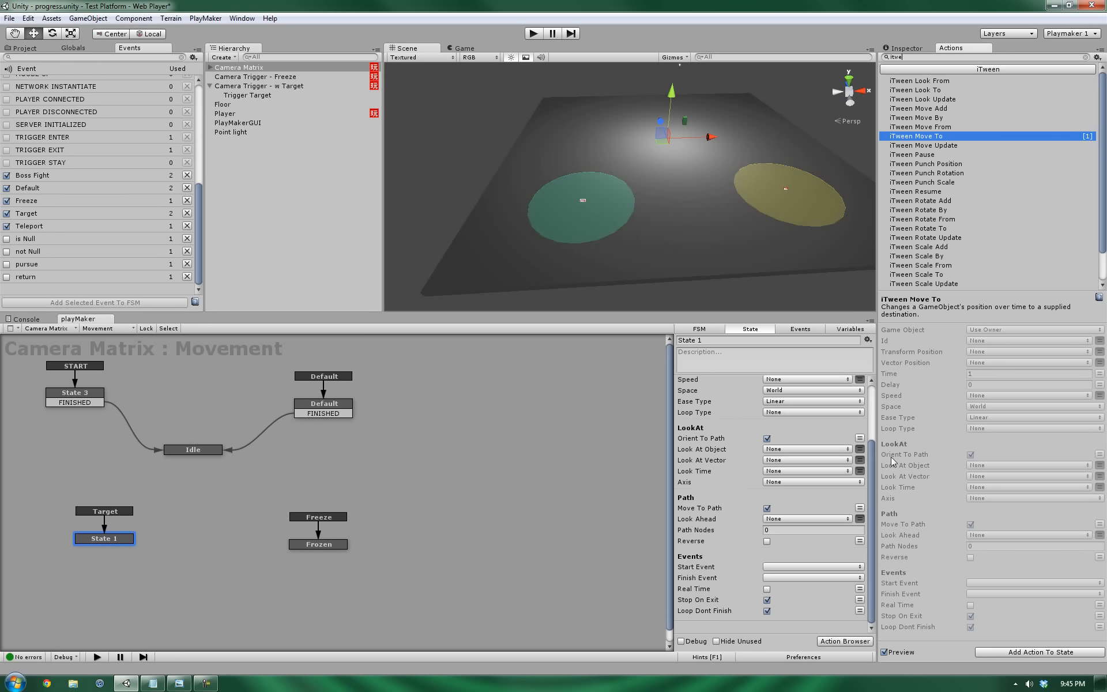
drag(874, 455, 870, 378)
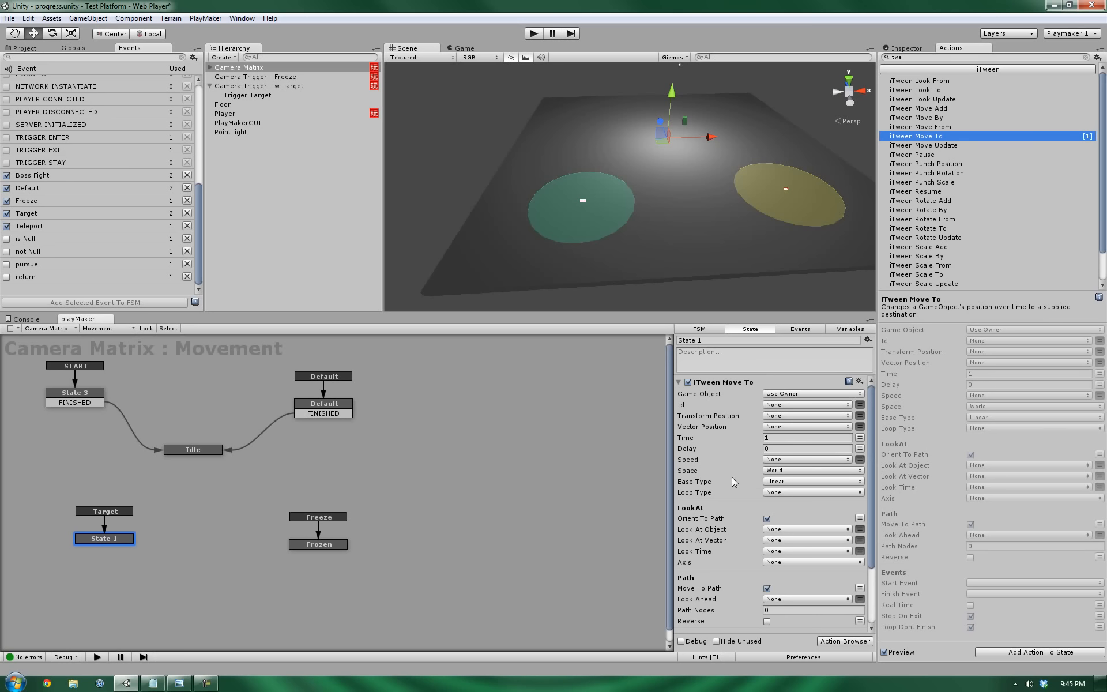
Set iTween Move To to Ease In Out Sine, Time 2, moving toward the Target variable.
click(808, 482)
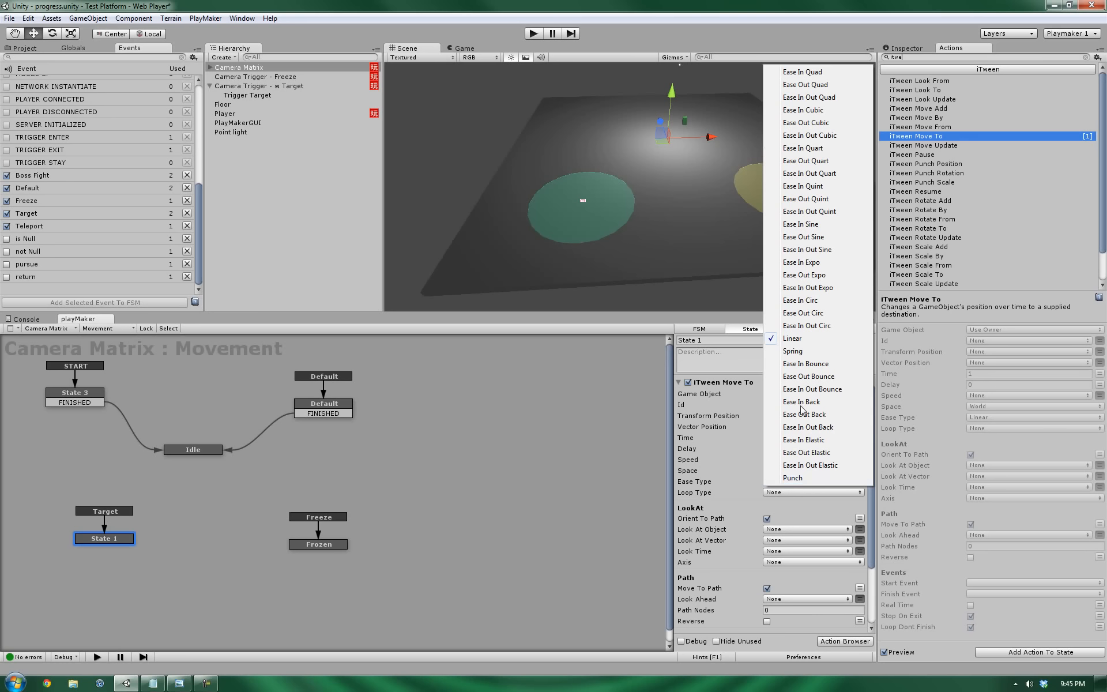
click(548, 559)
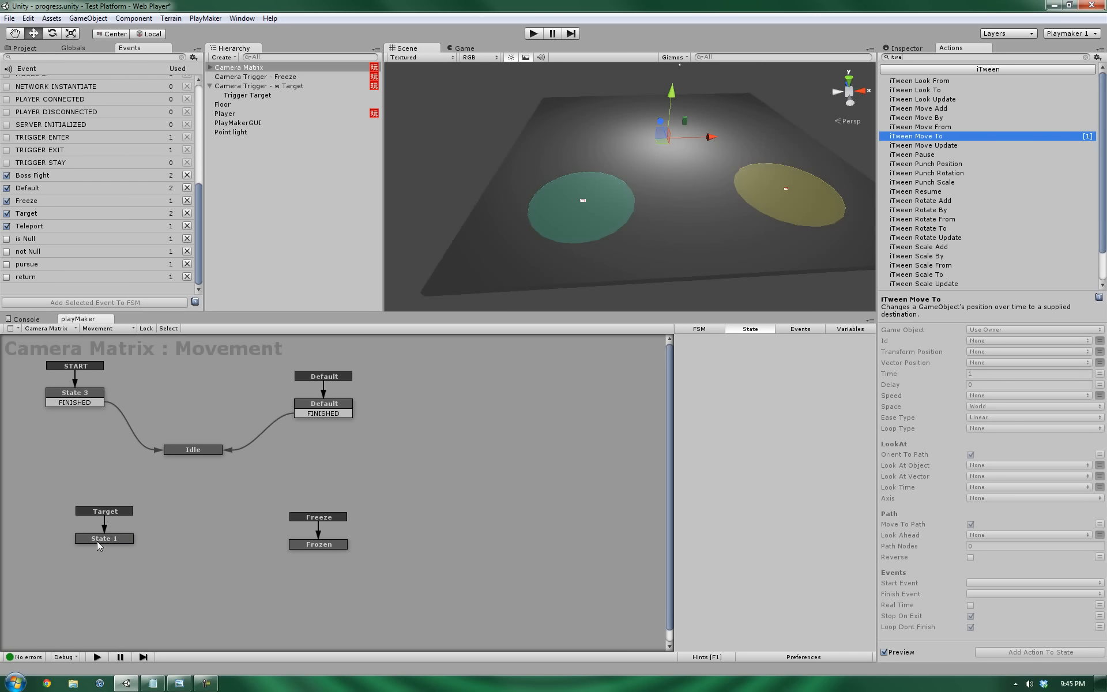
click(97, 541)
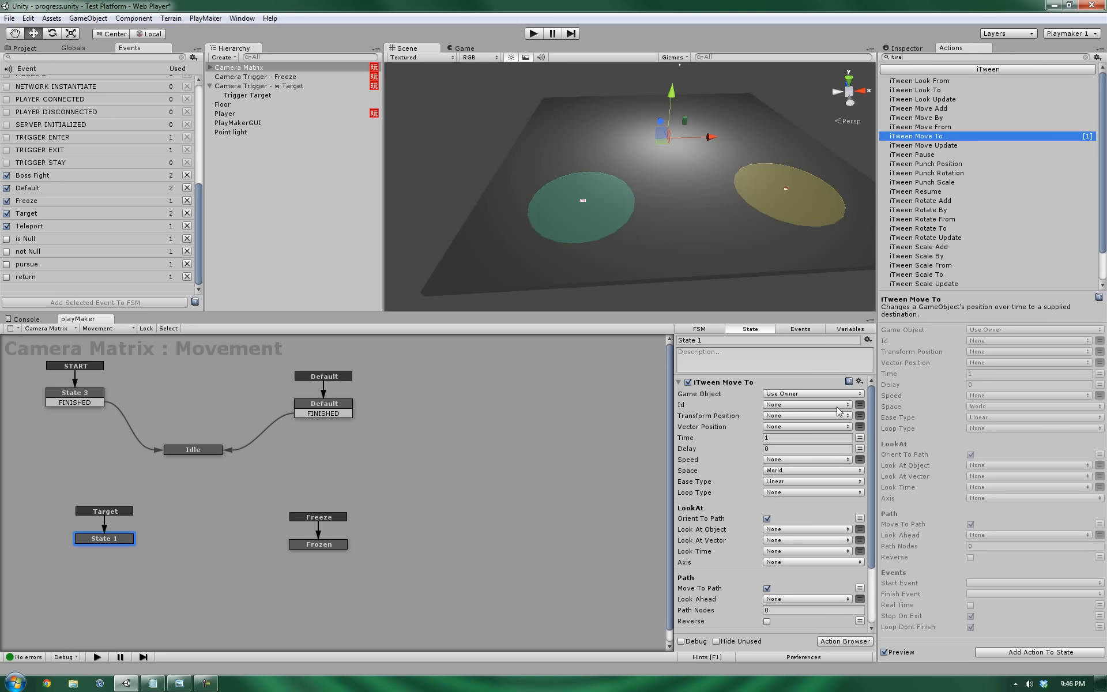
click(805, 482)
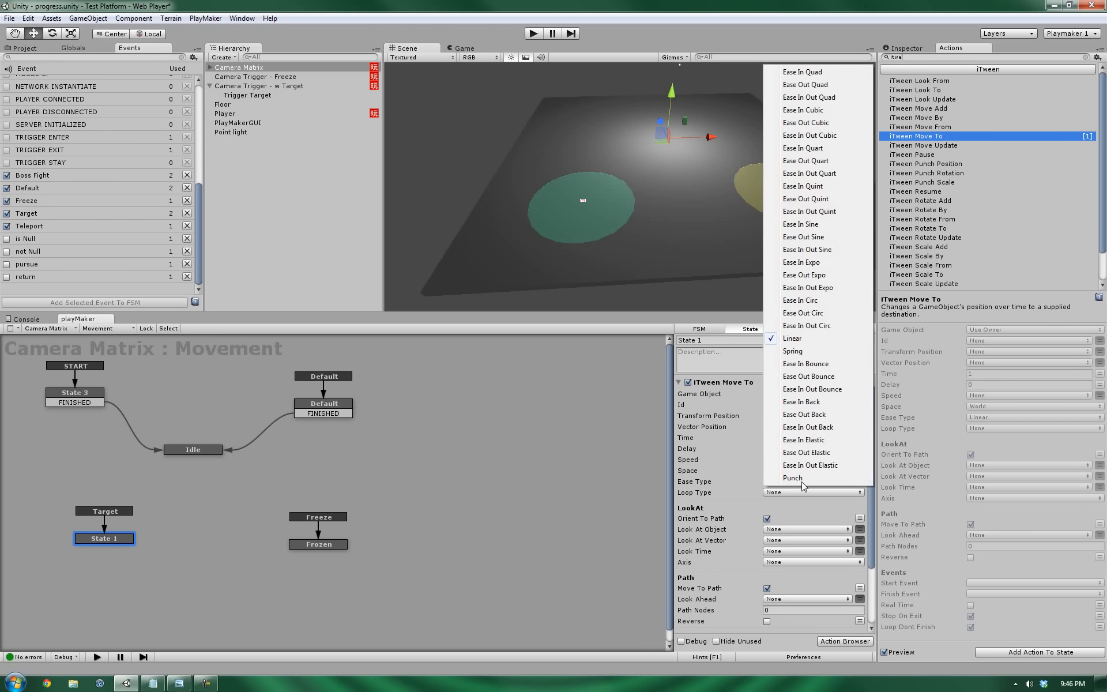
click(806, 251)
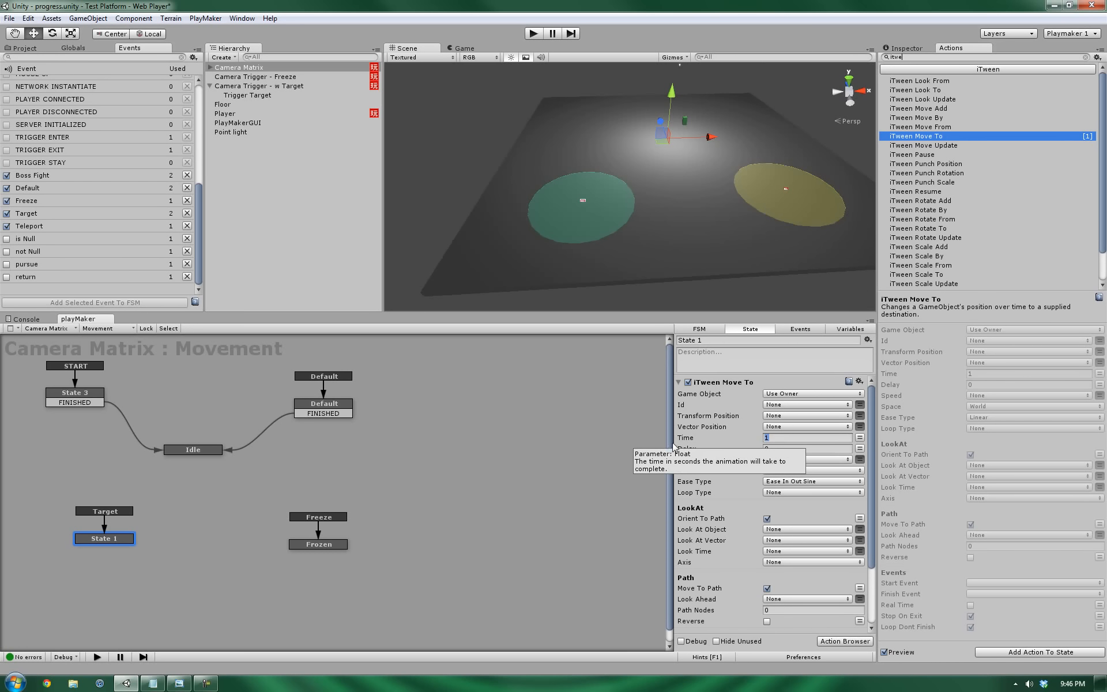
click(806, 438)
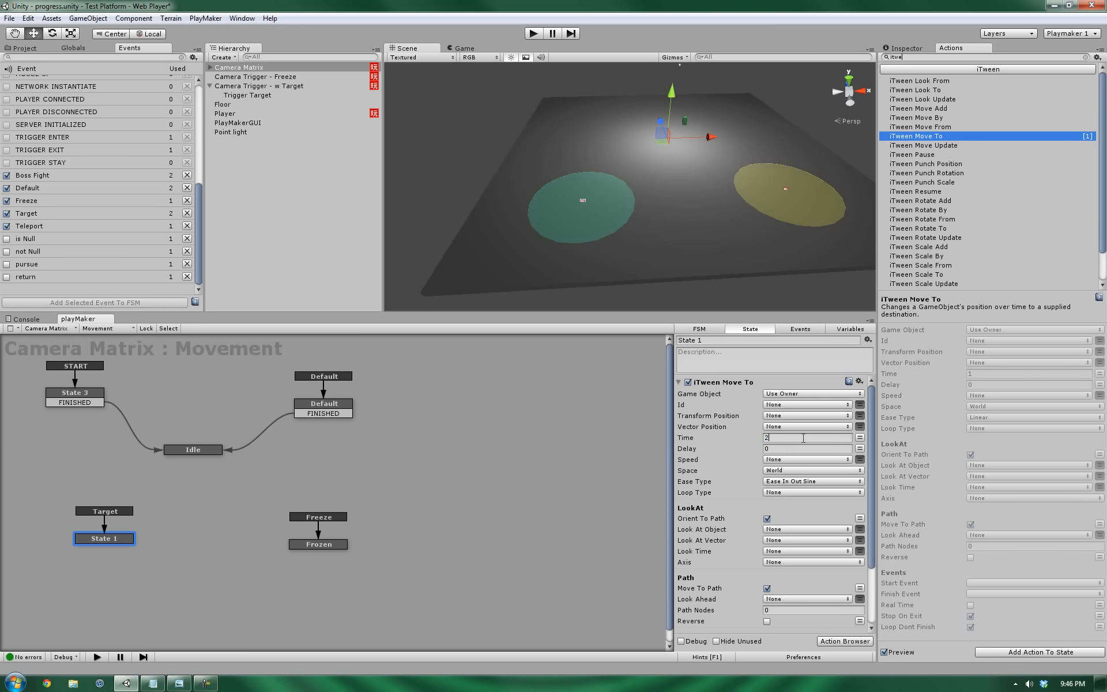
click(842, 333)
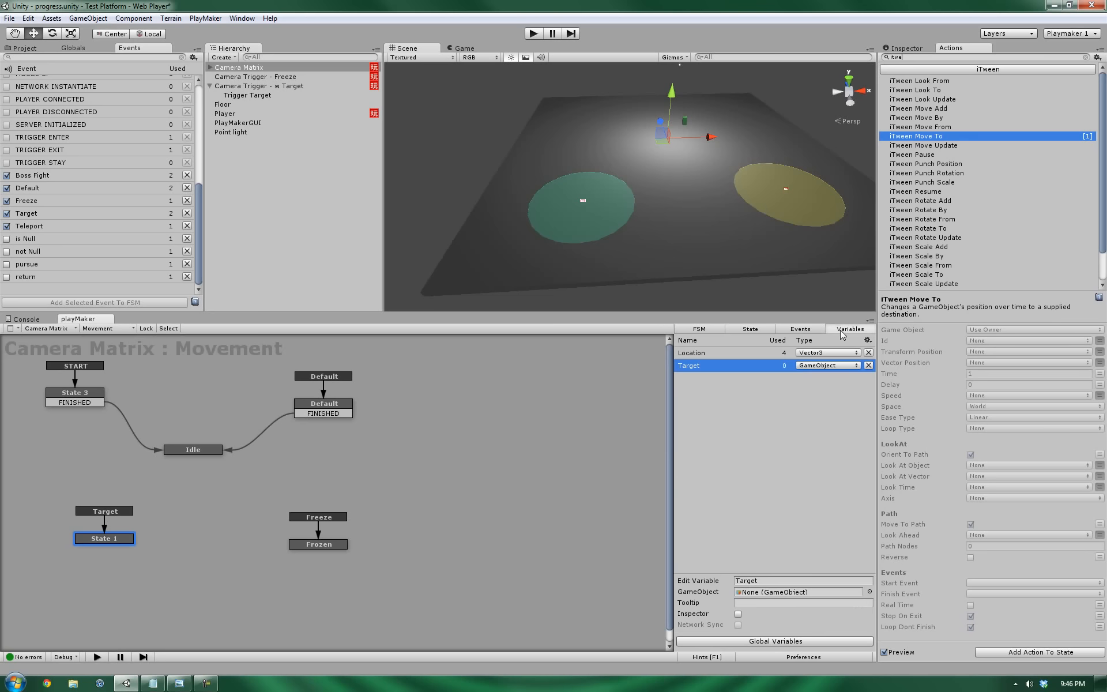
click(752, 330)
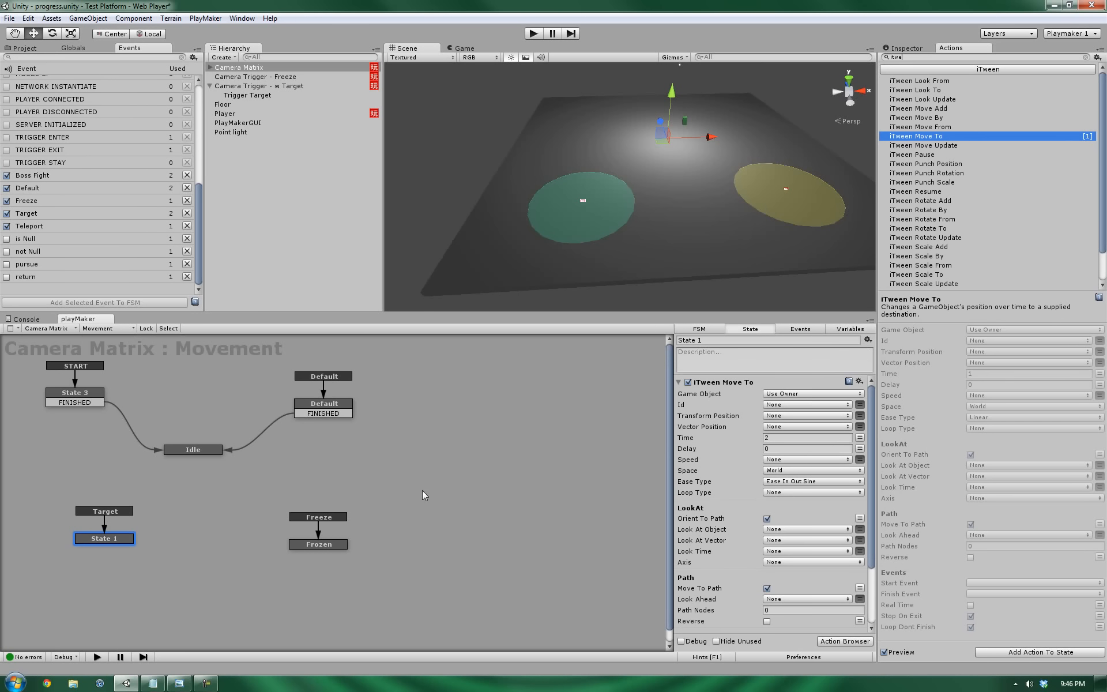
click(805, 415)
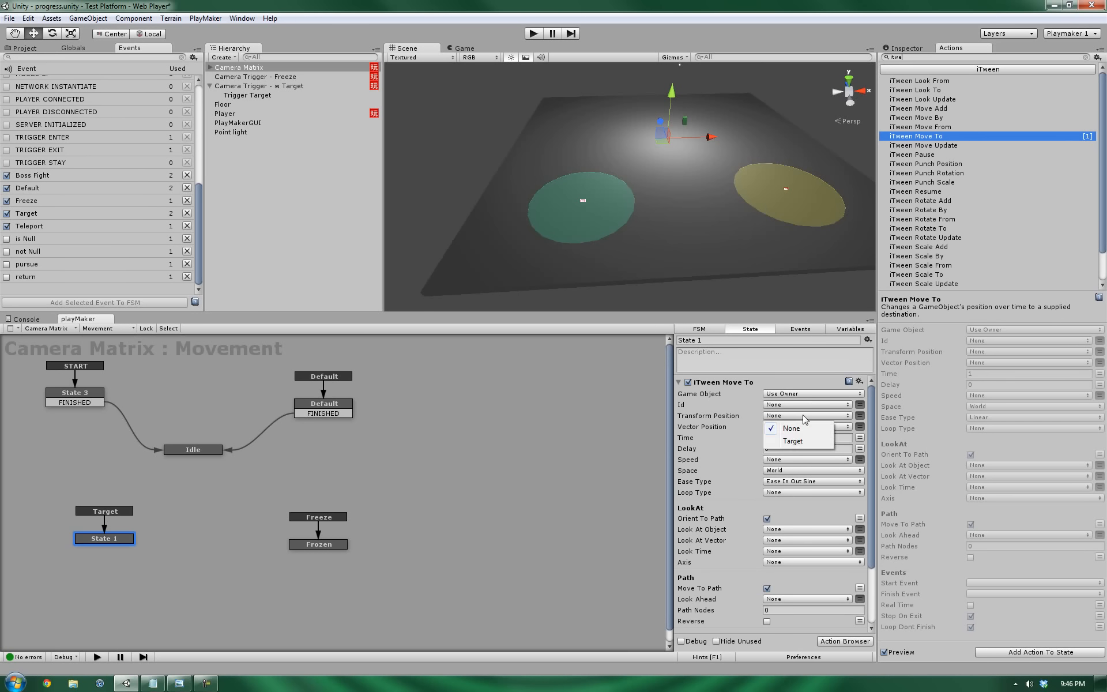
click(794, 442)
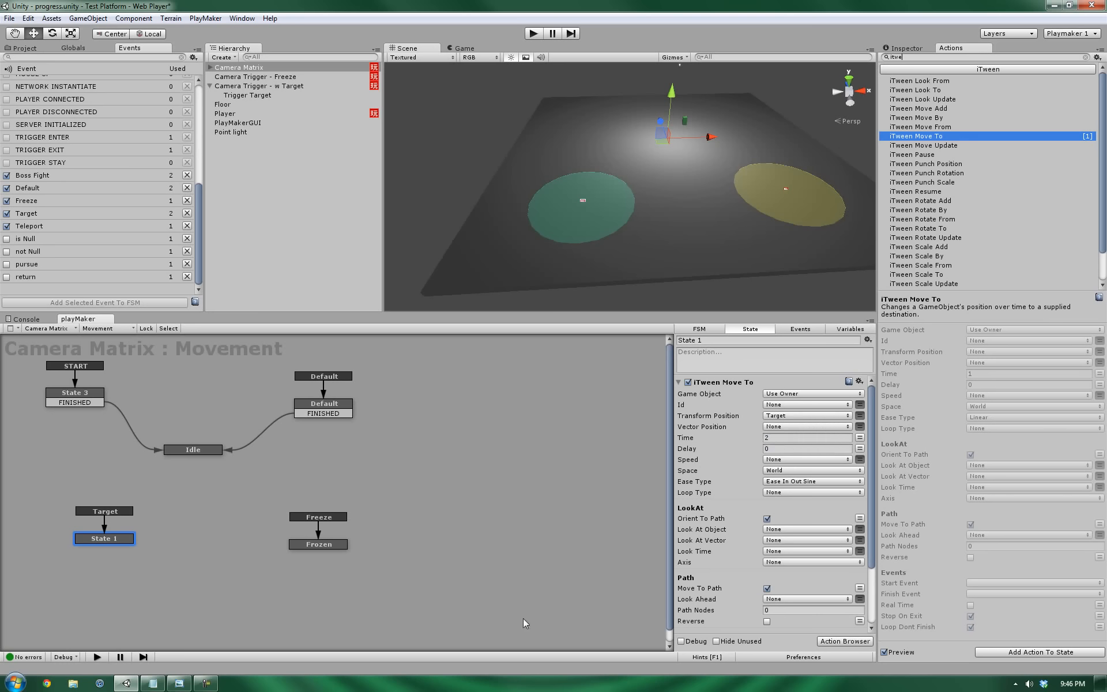
drag(110, 541, 110, 546)
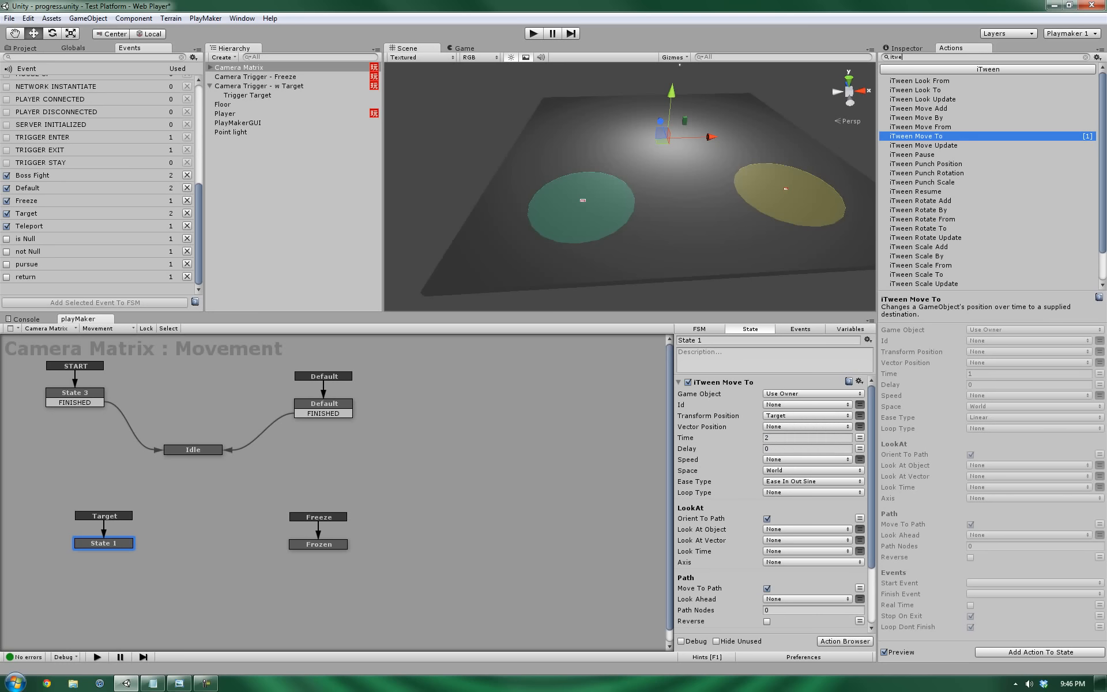
Switch between the Camera Trigger and Camera Matrix FSMs, nudging Target Avail and State 1.
click(230, 114)
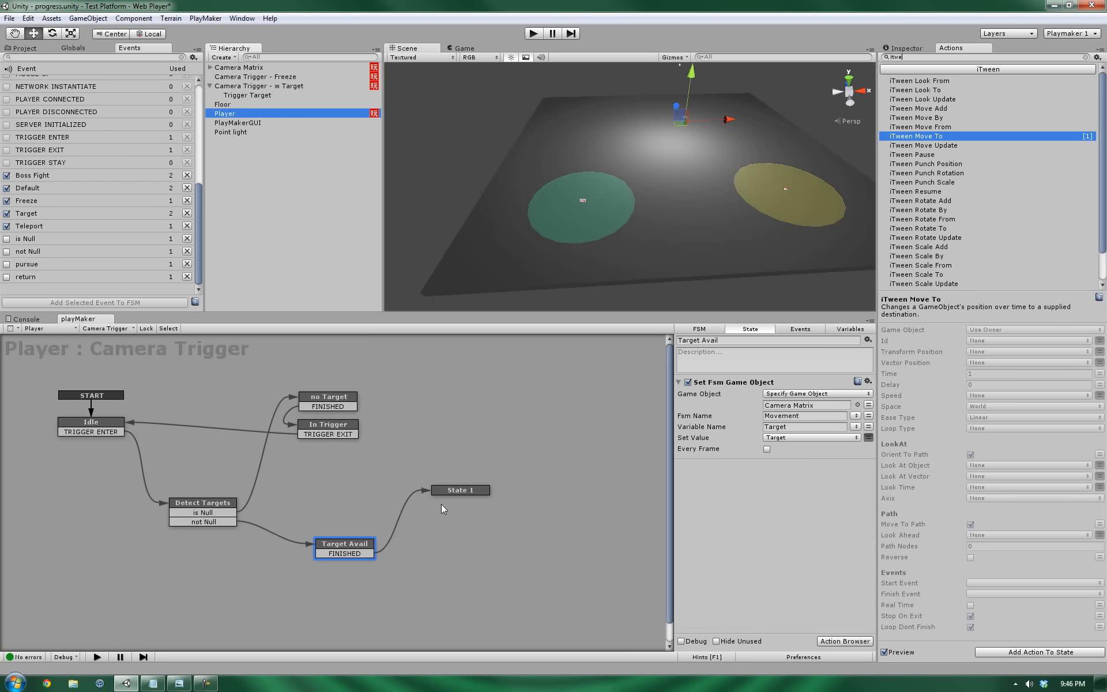
drag(349, 544, 353, 549)
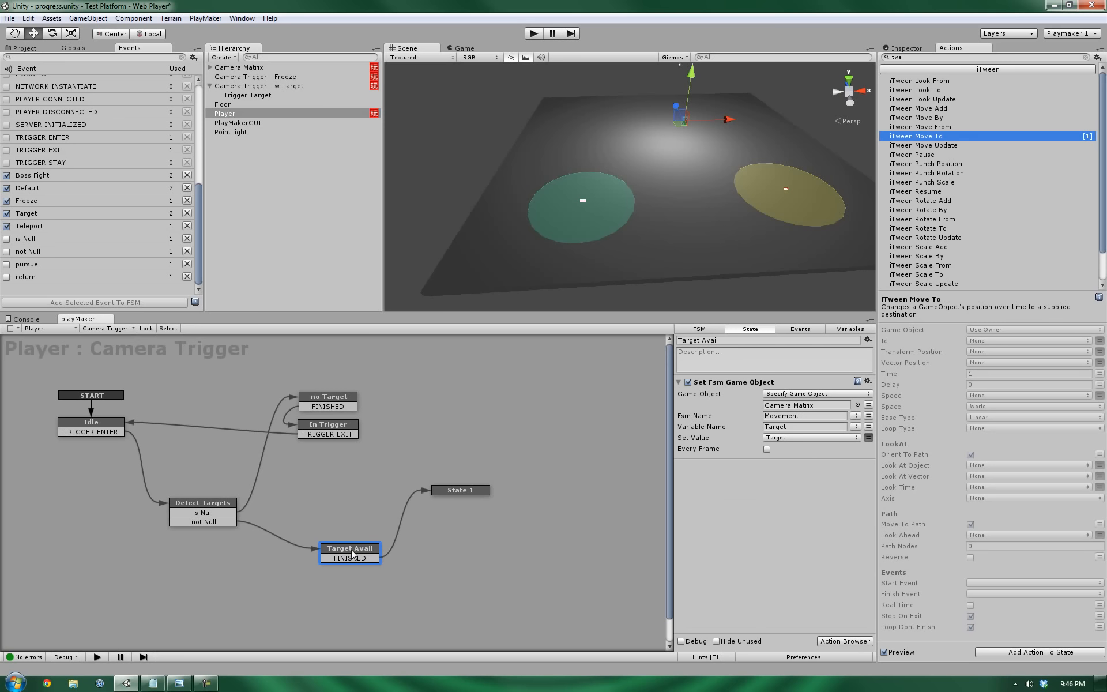
click(466, 489)
drag(466, 489, 476, 483)
click(237, 68)
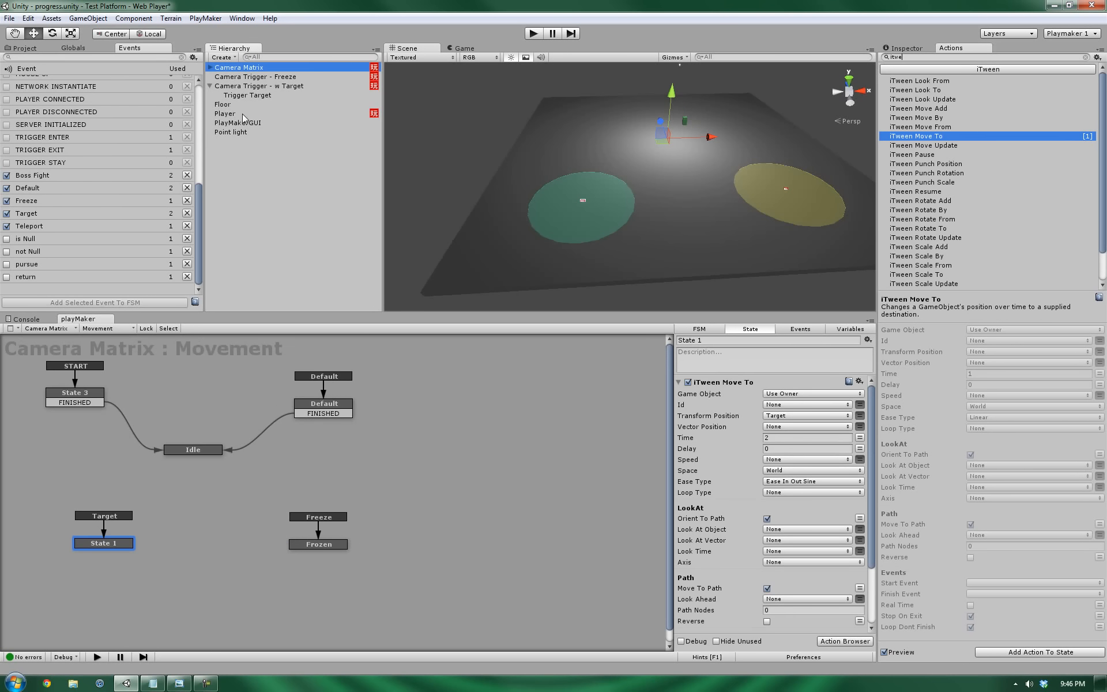
click(225, 114)
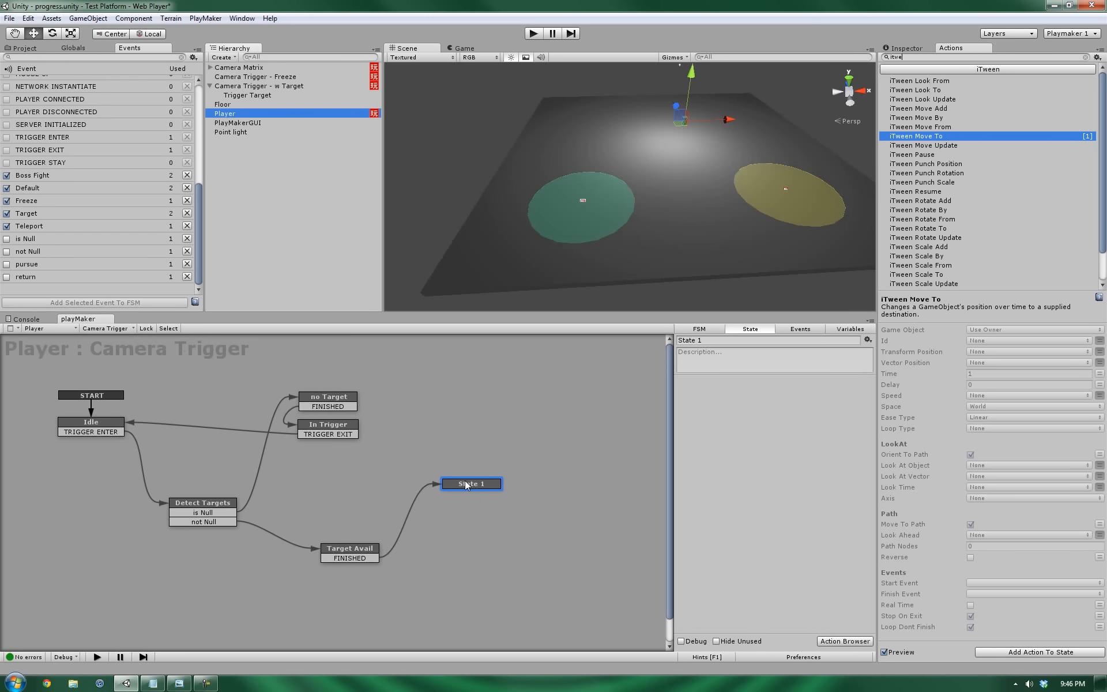
Copy no Target's Send Event into State 1 and make it send Target instead of Freeze.
click(326, 402)
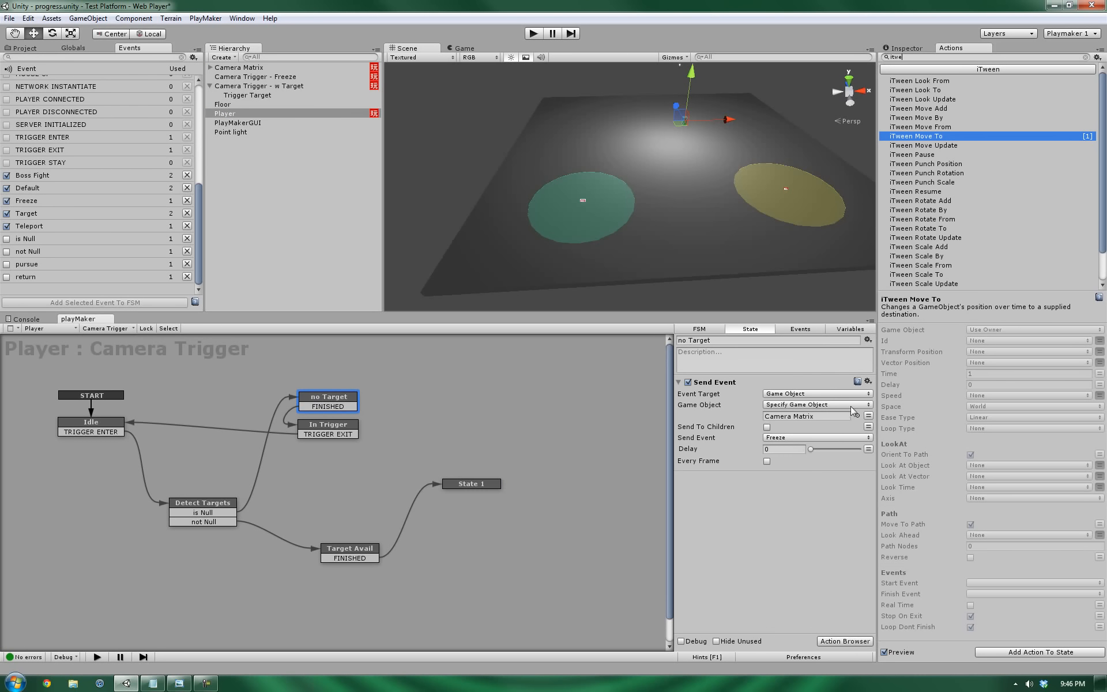
right_click(703, 383)
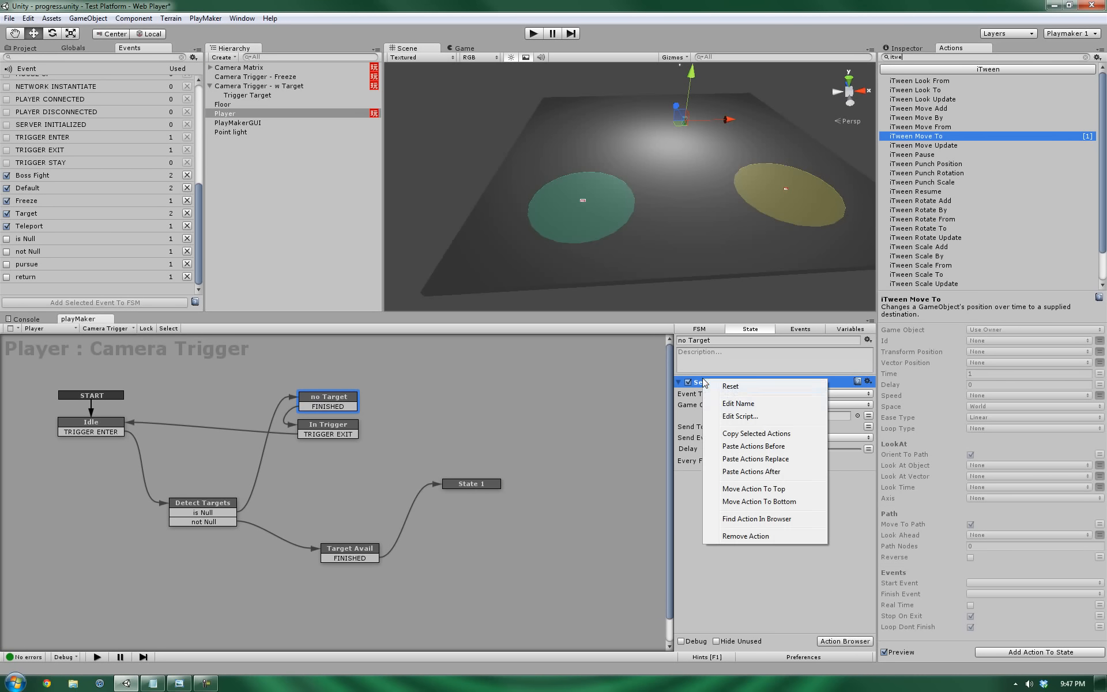
click(763, 437)
click(486, 484)
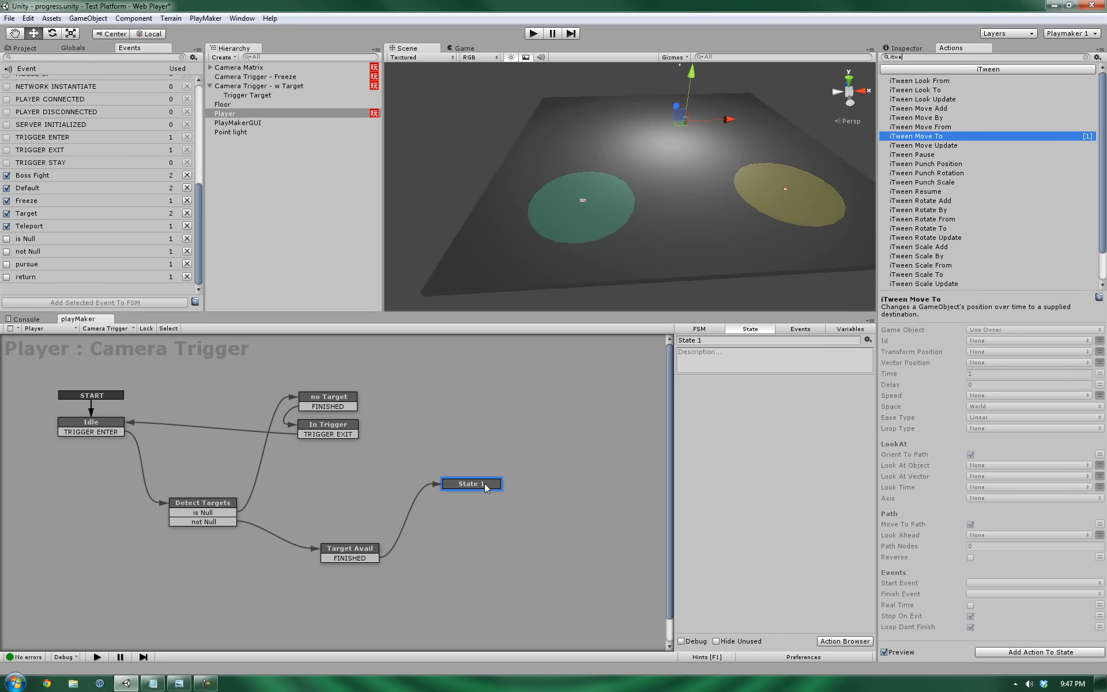
right_click(713, 430)
click(747, 516)
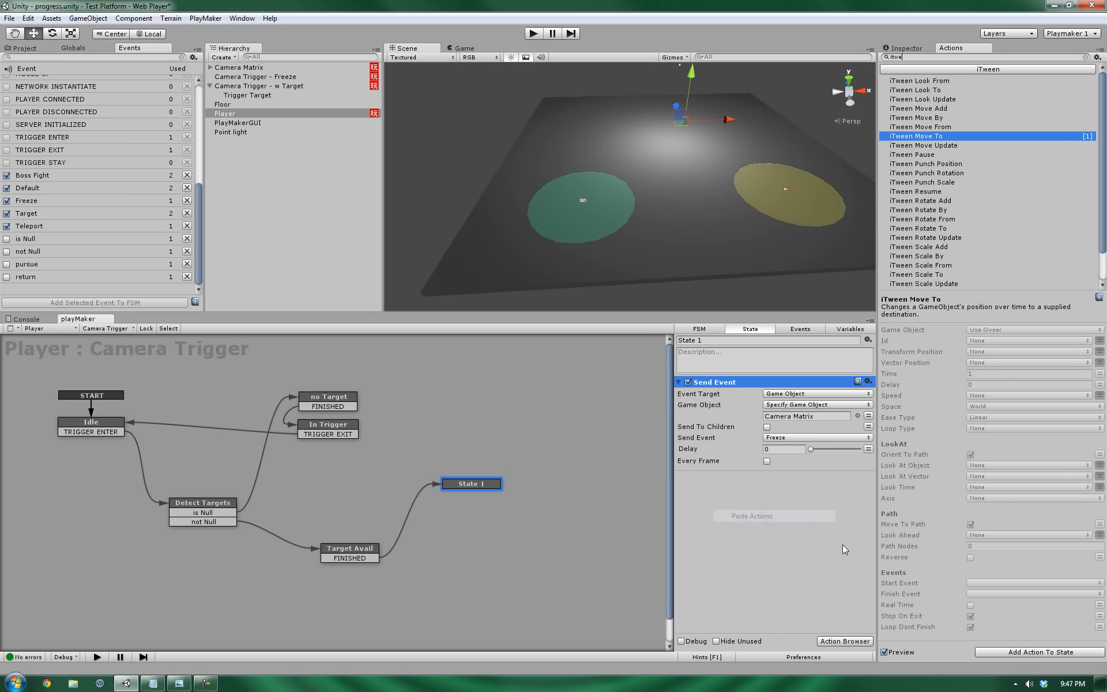
click(809, 438)
click(793, 501)
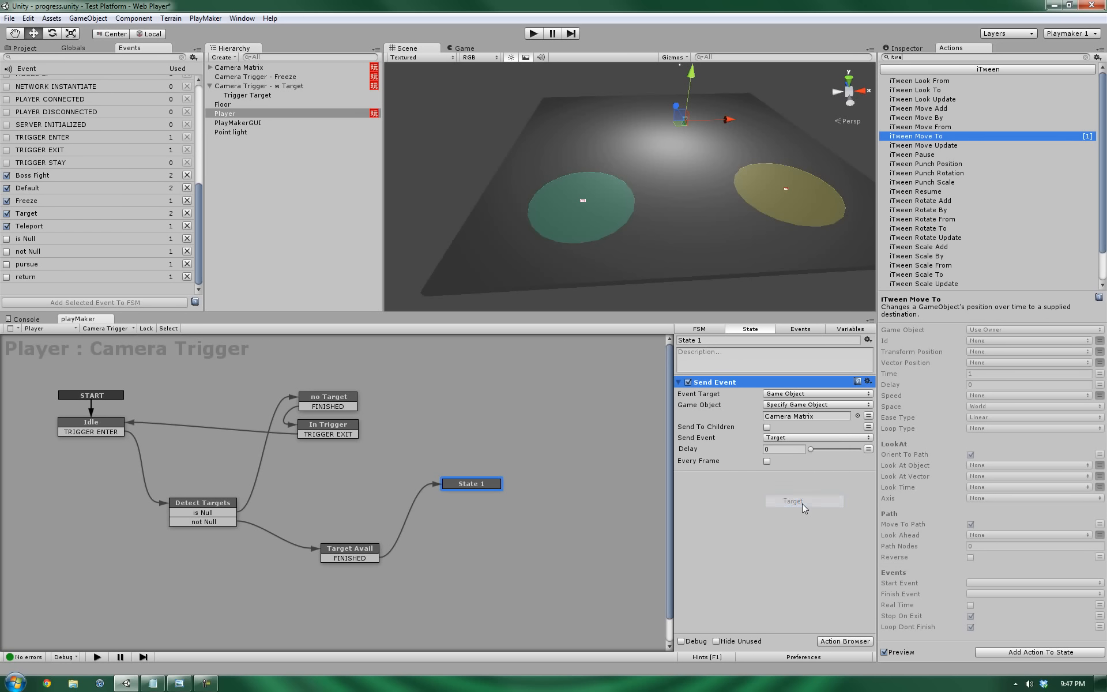
Link State 1's FINISHED transition to In Trigger and tidy the state positions.
ctrl+click(477, 484)
drag(472, 494, 346, 428)
click(345, 427)
click(478, 489)
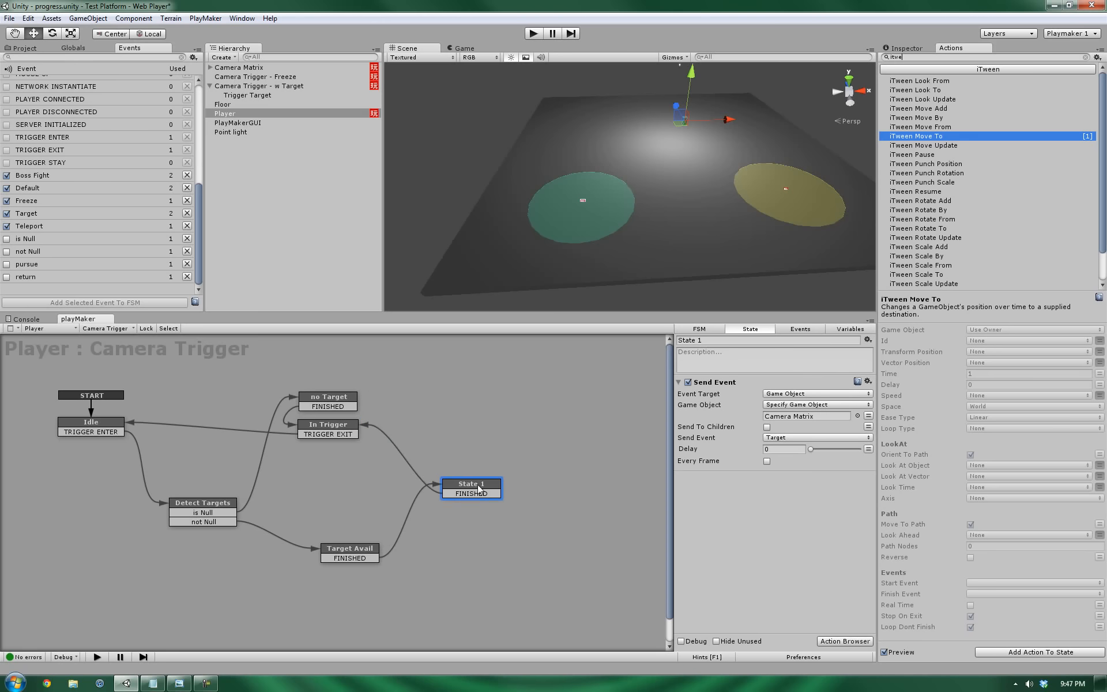
drag(479, 489, 484, 484)
drag(362, 551, 357, 556)
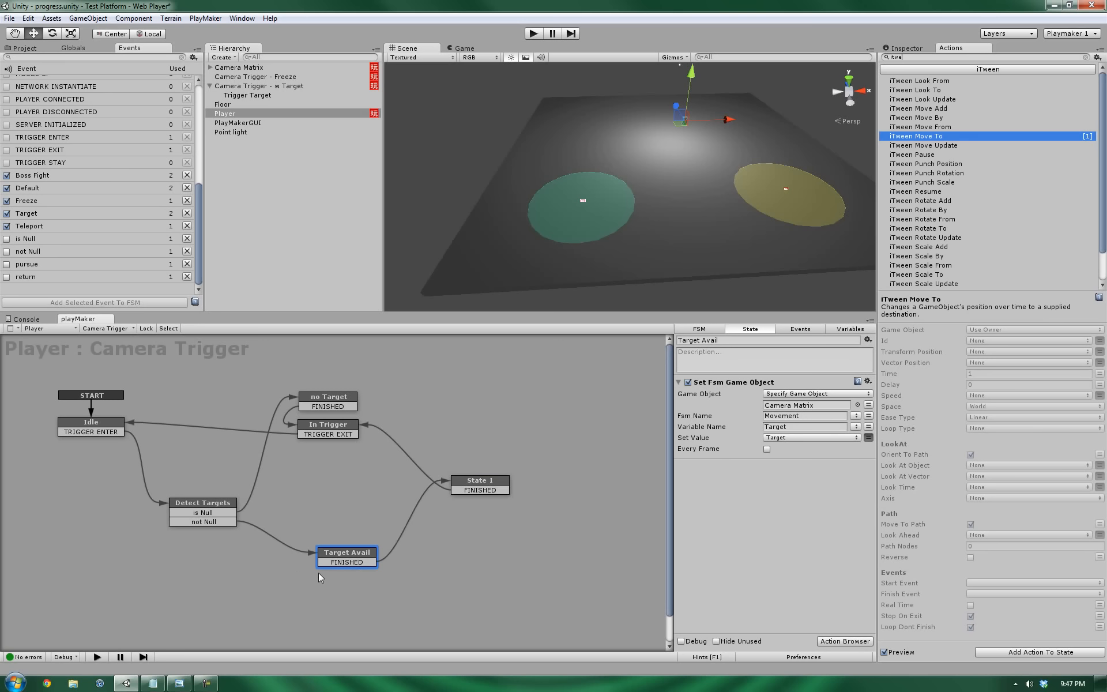
mouse_move(346, 559)
mouse_down()
mouse_move(346, 583)
mouse_move(347, 561)
mouse_up()
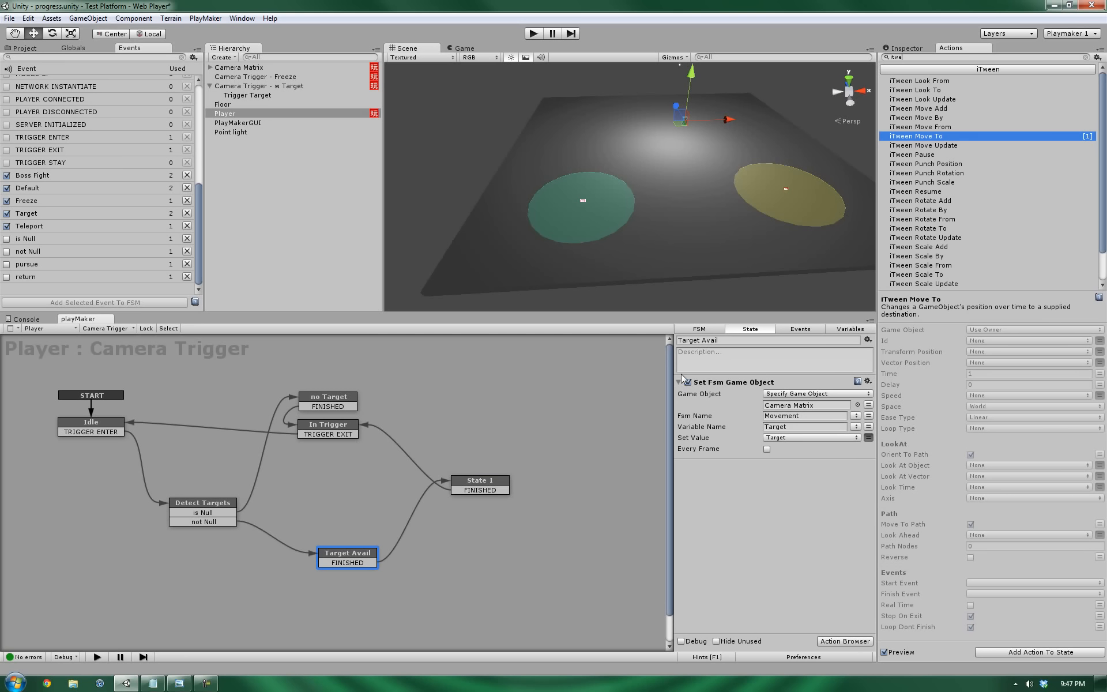
drag(350, 548, 356, 555)
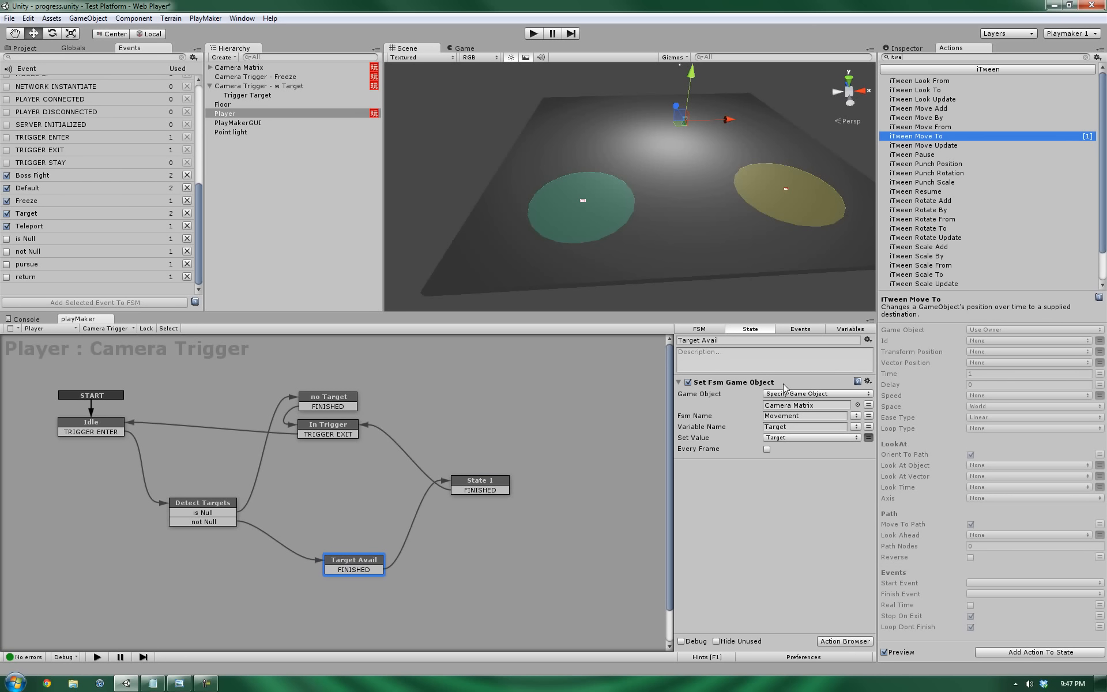
drag(362, 564, 359, 561)
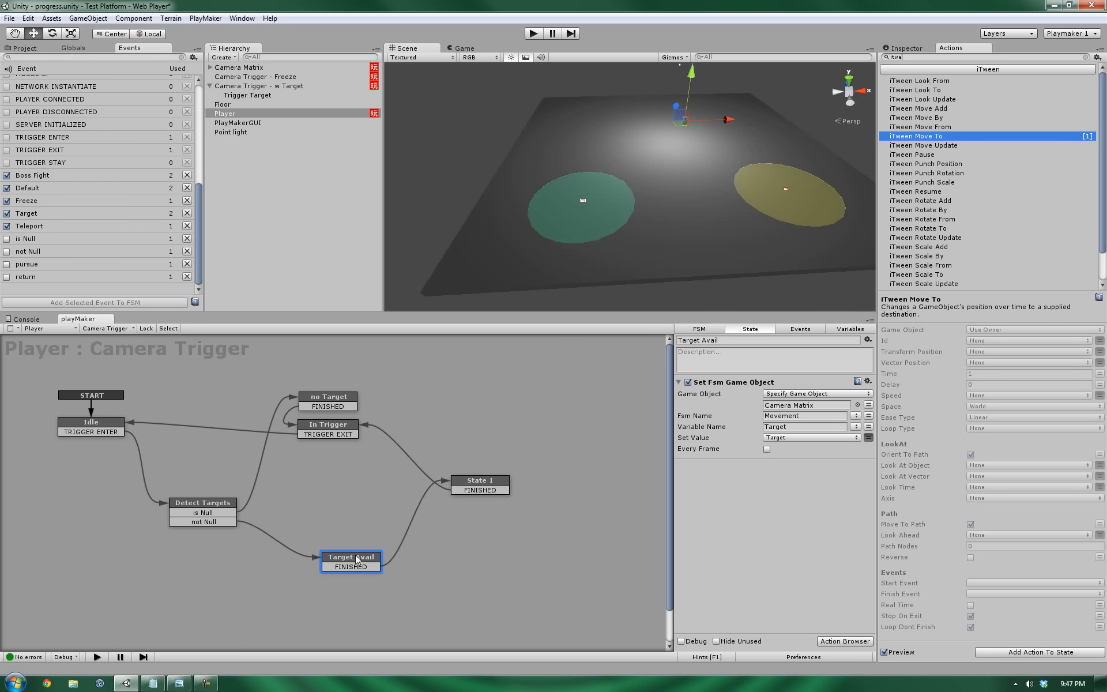
Add a Next Frame Event action to Target Avail, found by searching 'nex', that sends FINISHED.
click(912, 55)
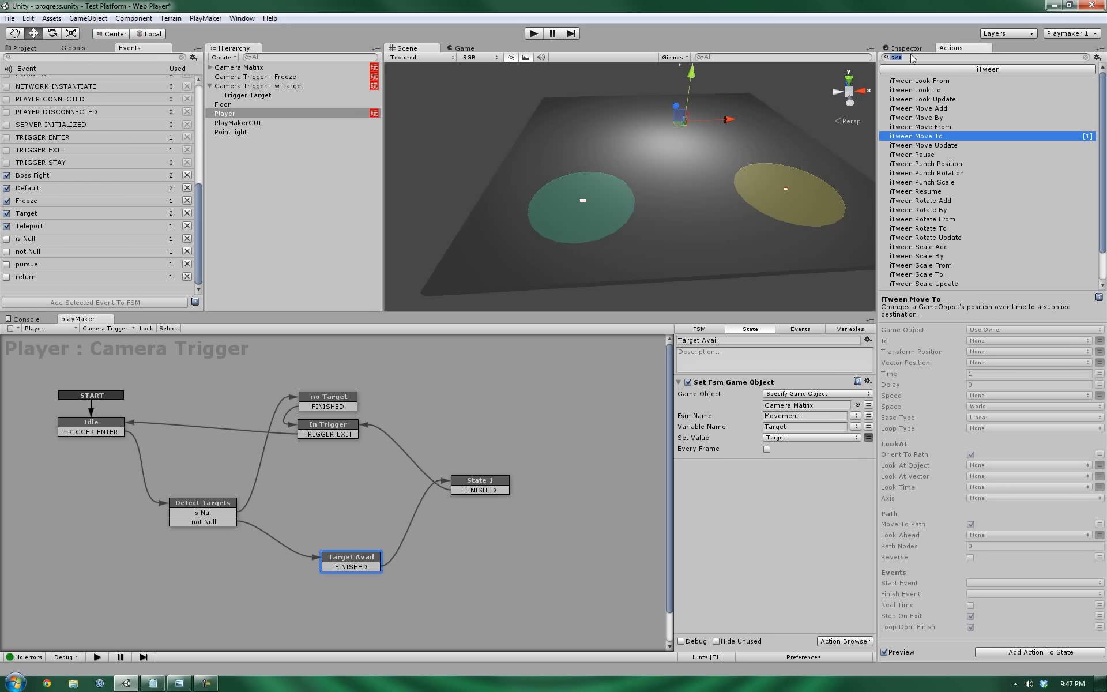
text(nex)
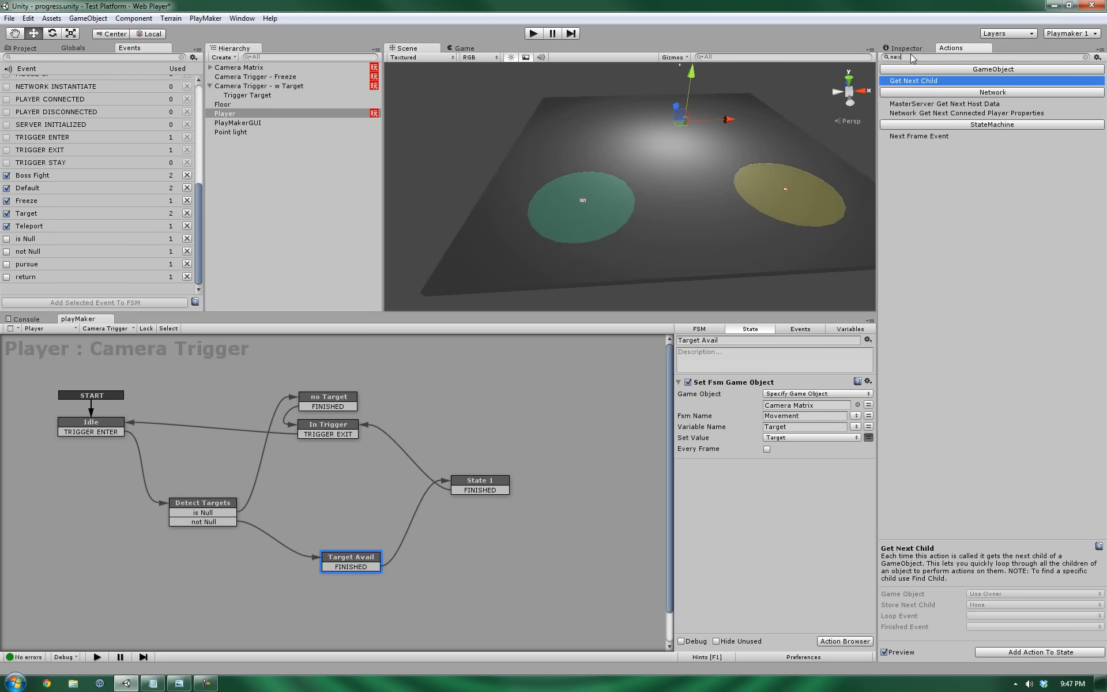
double_click(909, 137)
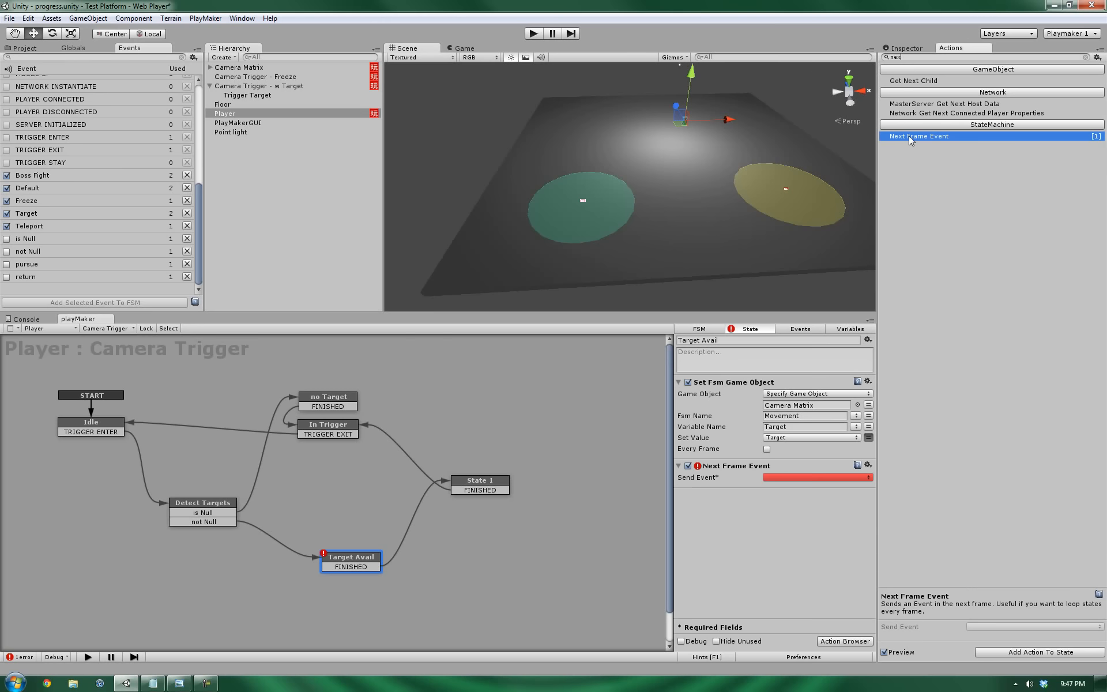
drag(350, 563, 348, 561)
click(815, 476)
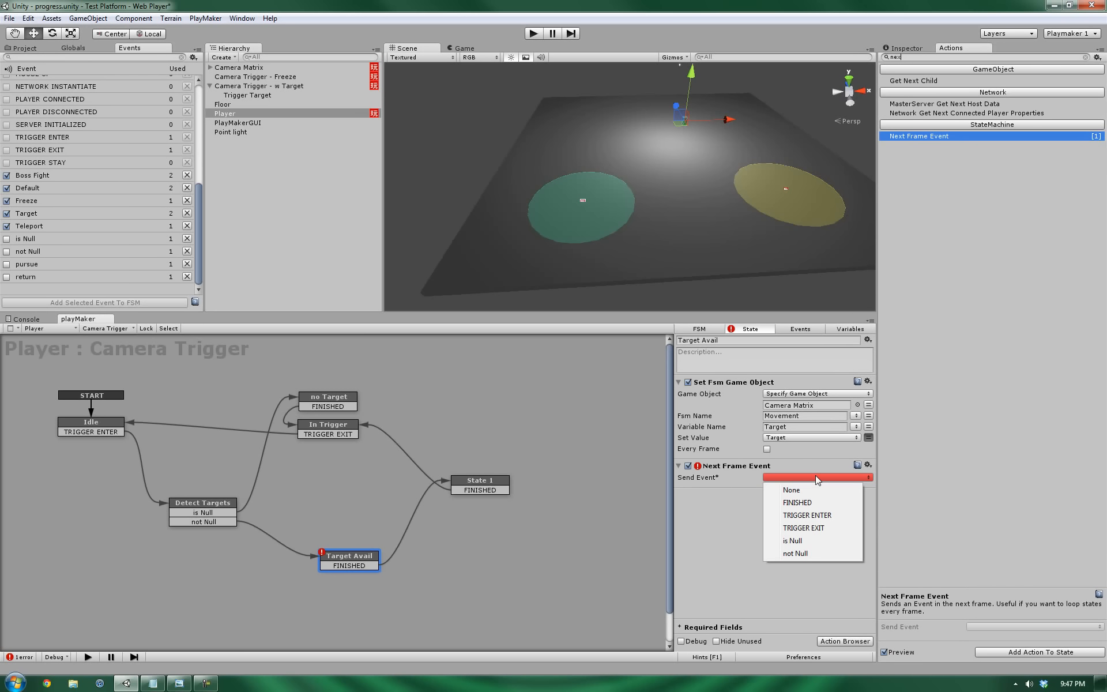
click(797, 503)
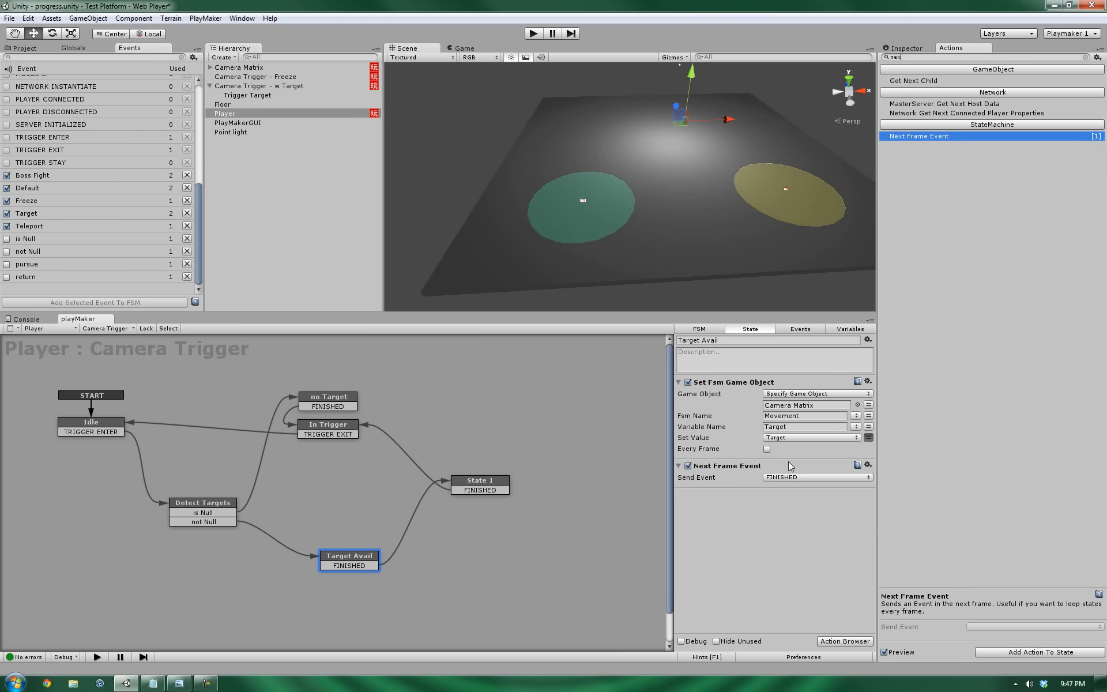
drag(342, 563, 340, 564)
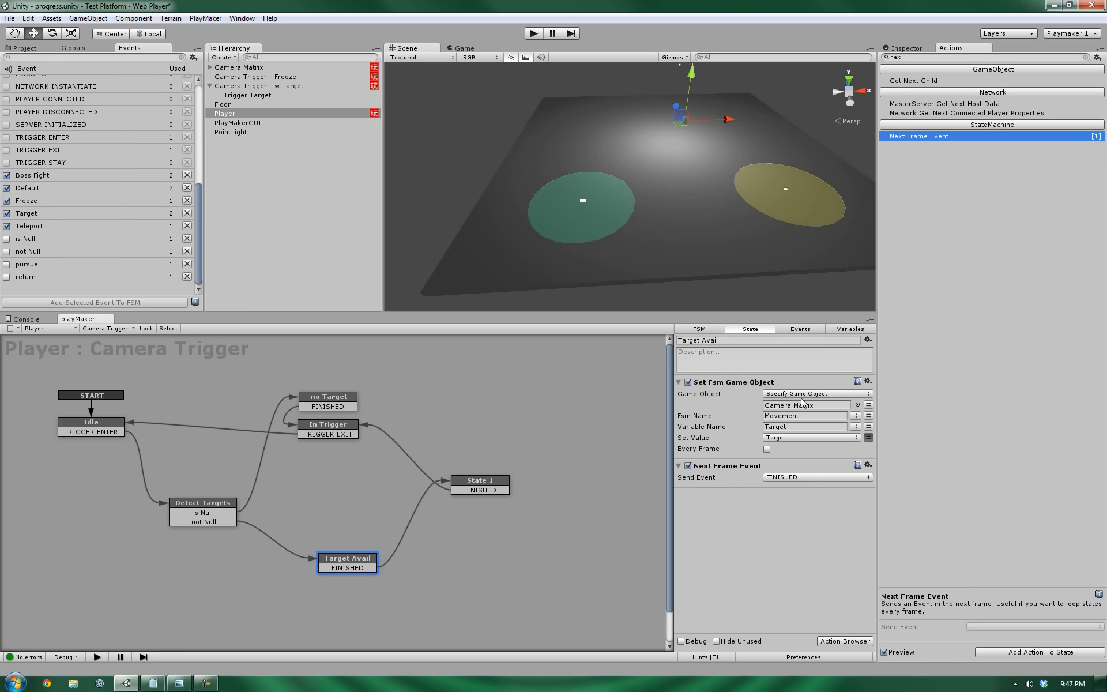
click(497, 487)
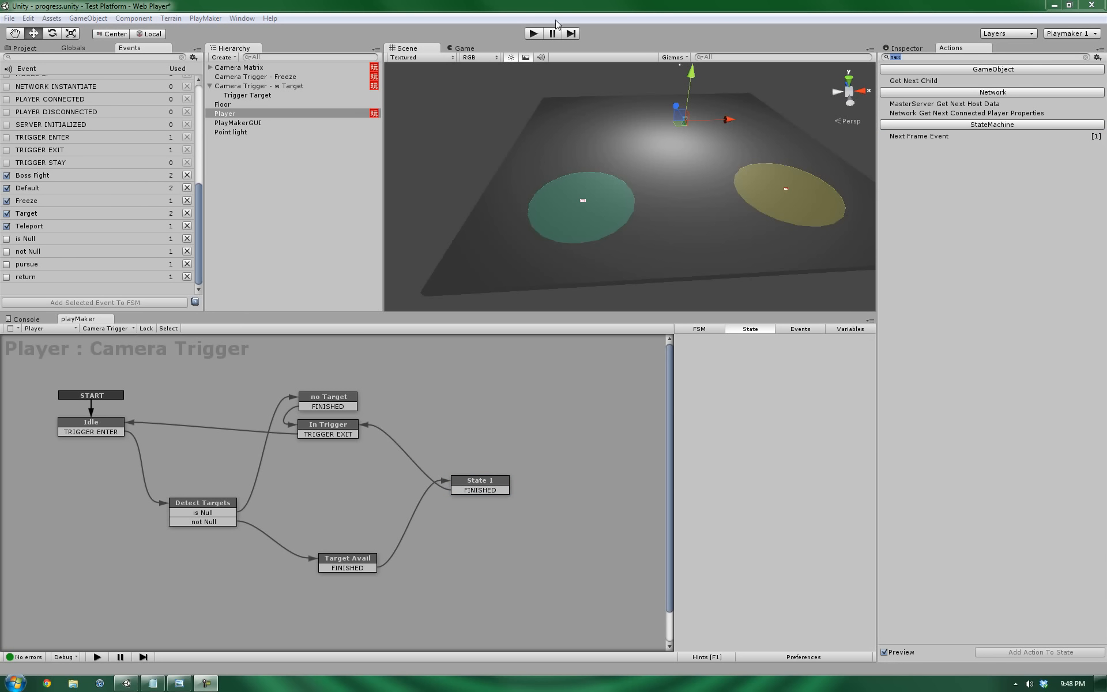
Enter play mode and walk the player cube in and out of the green trigger with WASD.
click(533, 34)
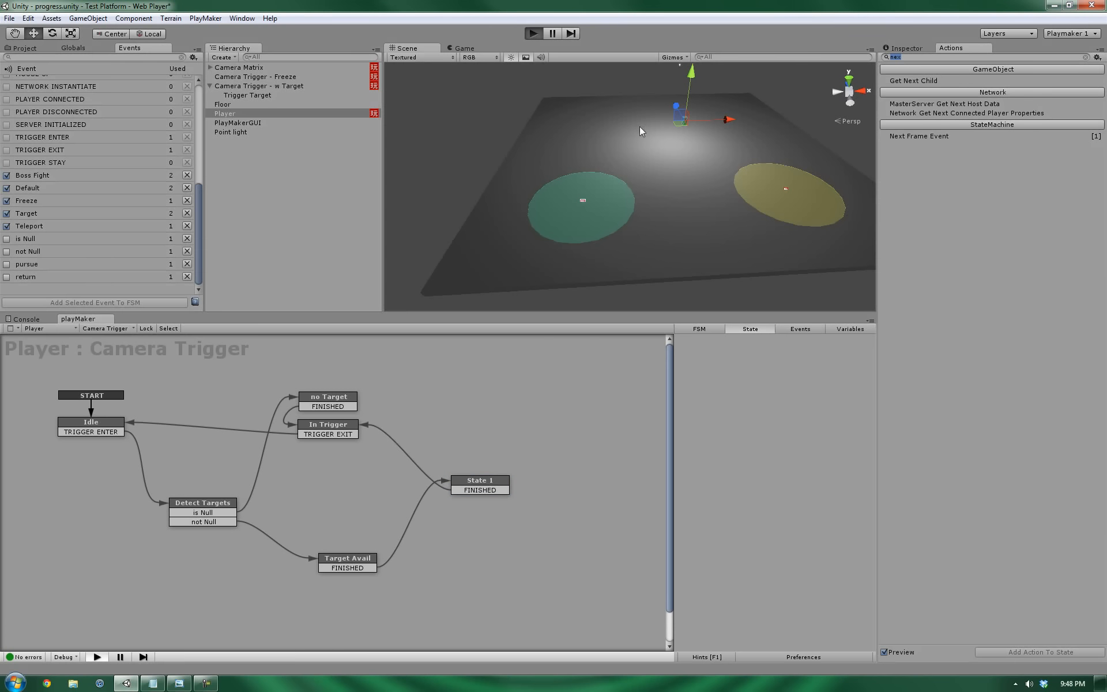
click(238, 67)
key(a)
key(s)
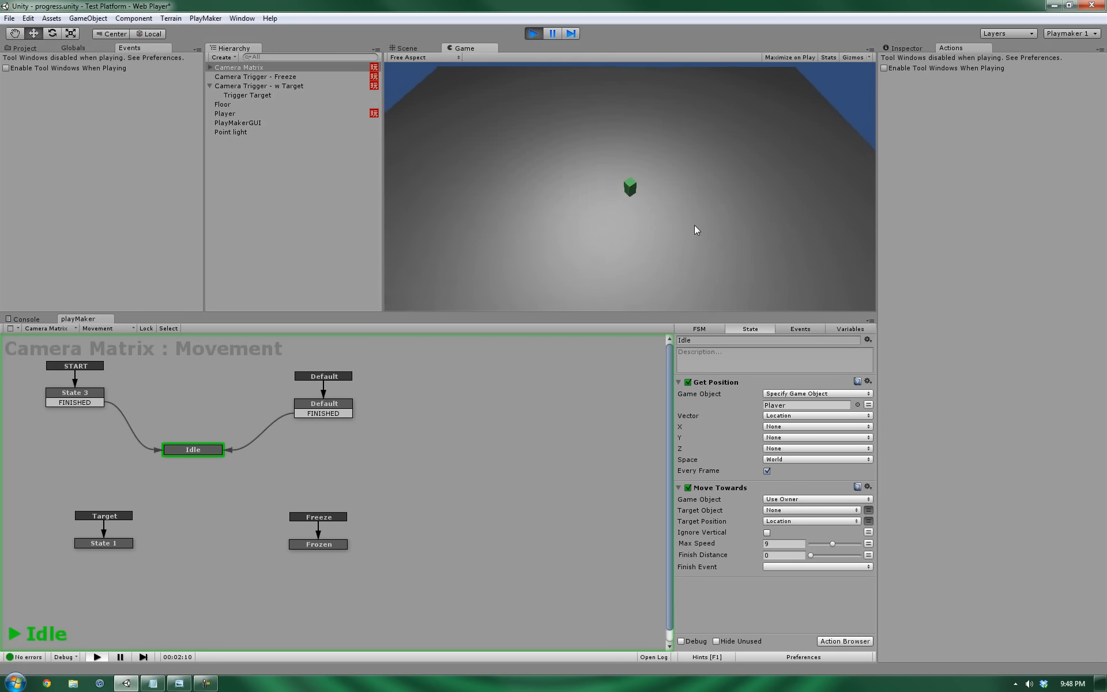
key(a)
key(s)
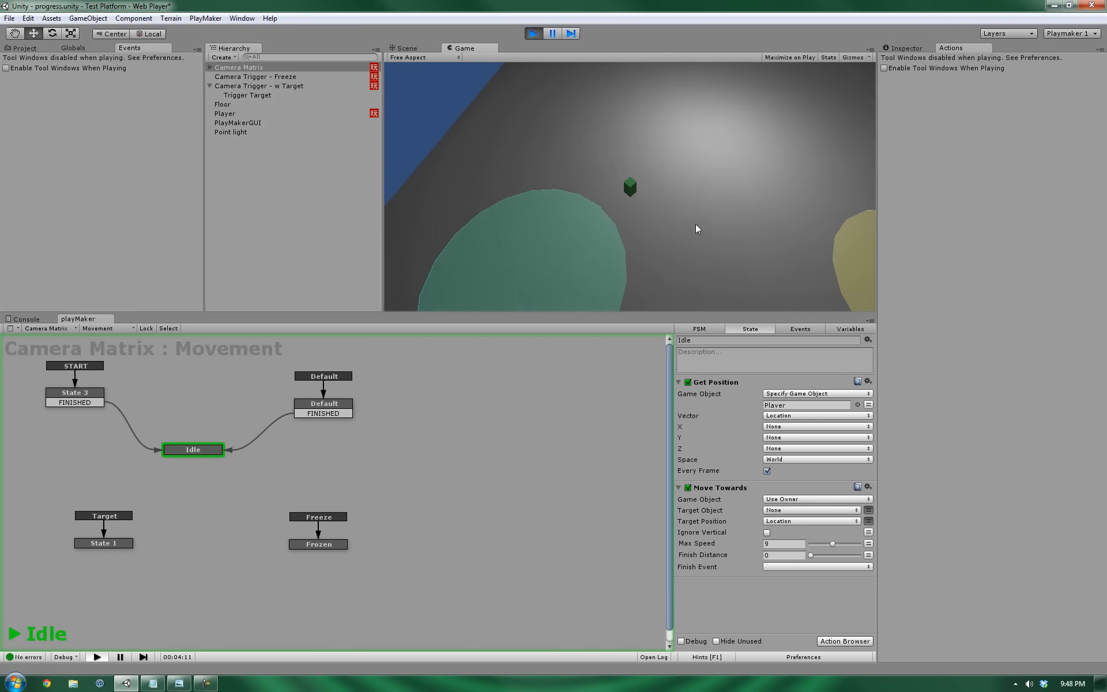
key(d)
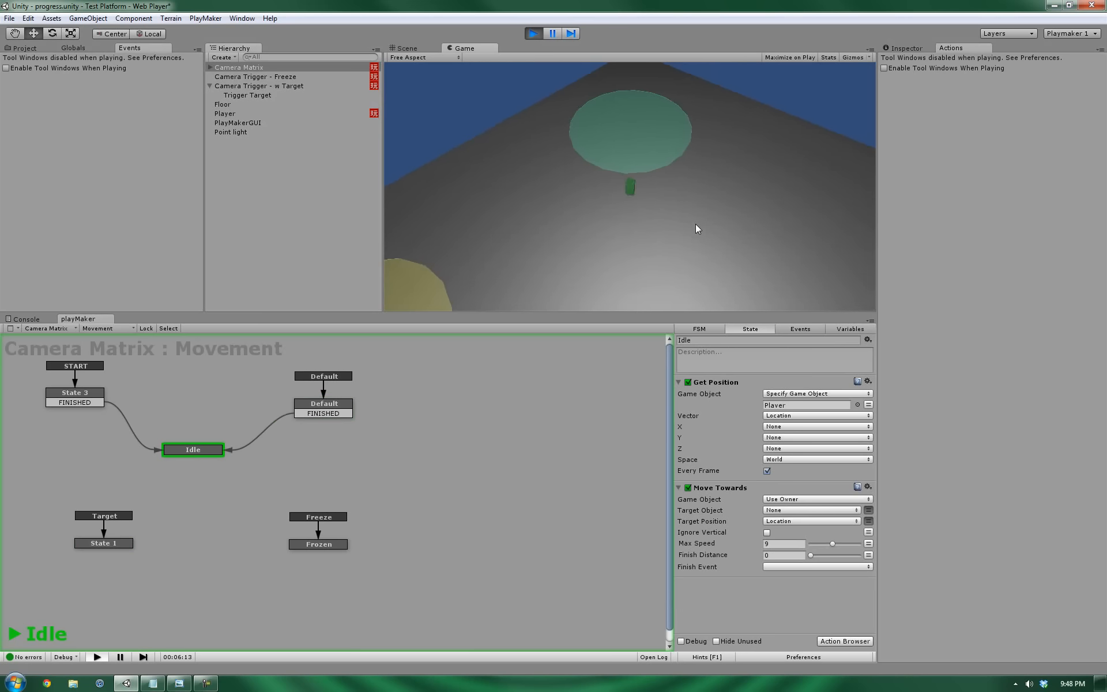
key(w)
key(s)
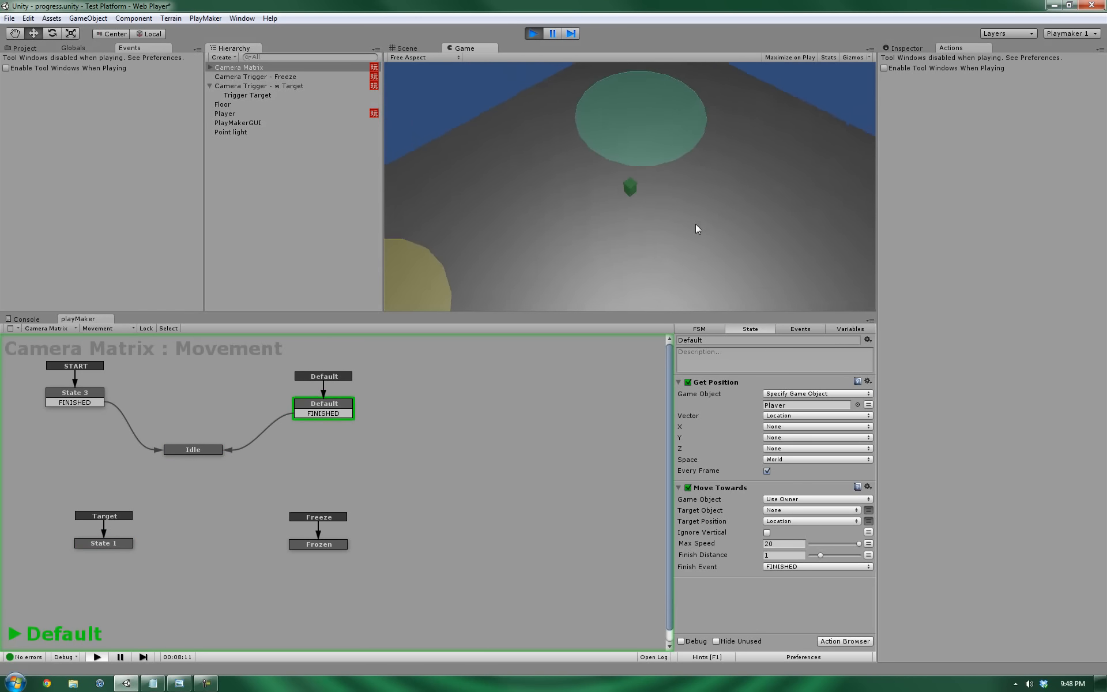
key(w)
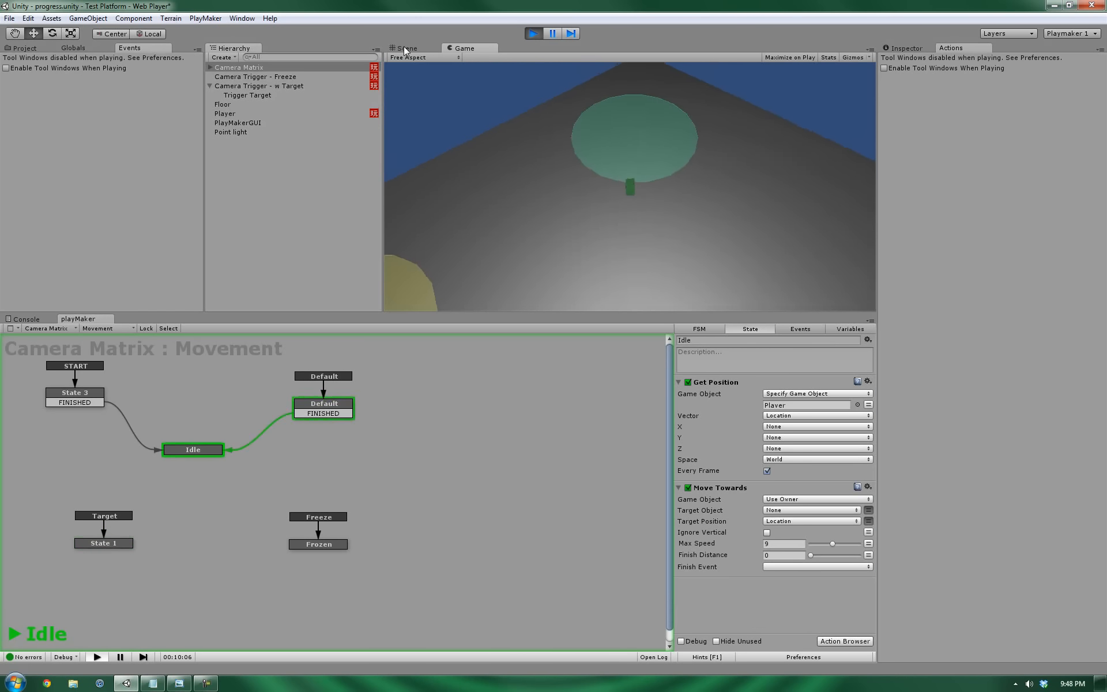
Compare the Scene and Game views, inspect State 1's iTween Move To, and stop play mode.
click(404, 47)
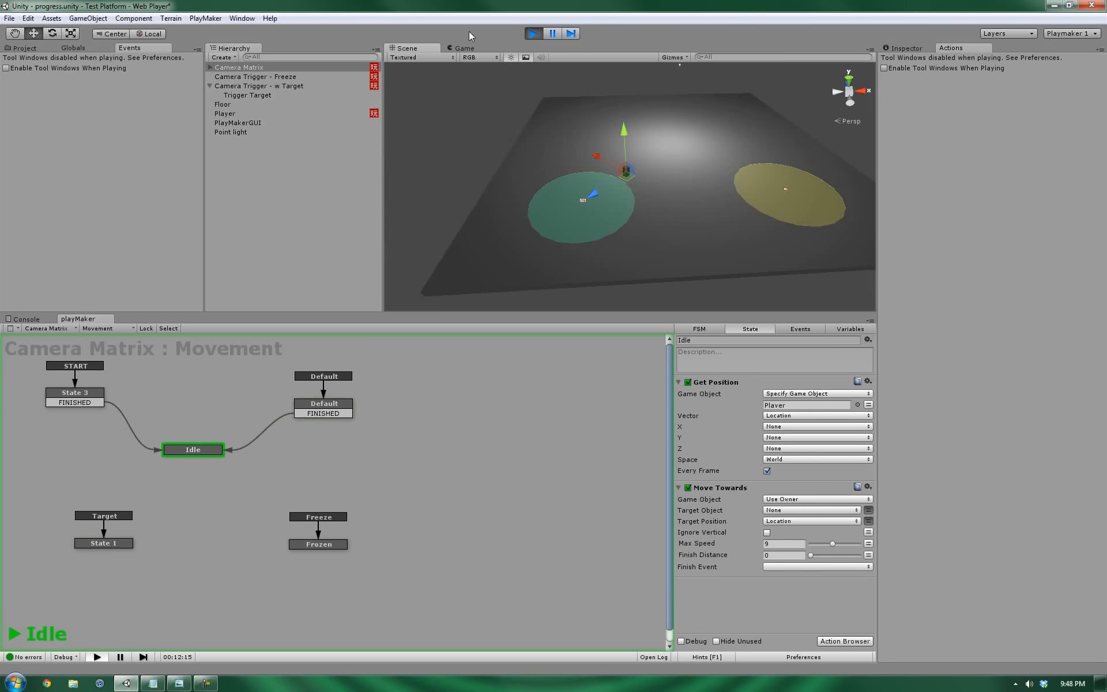
click(464, 50)
click(99, 543)
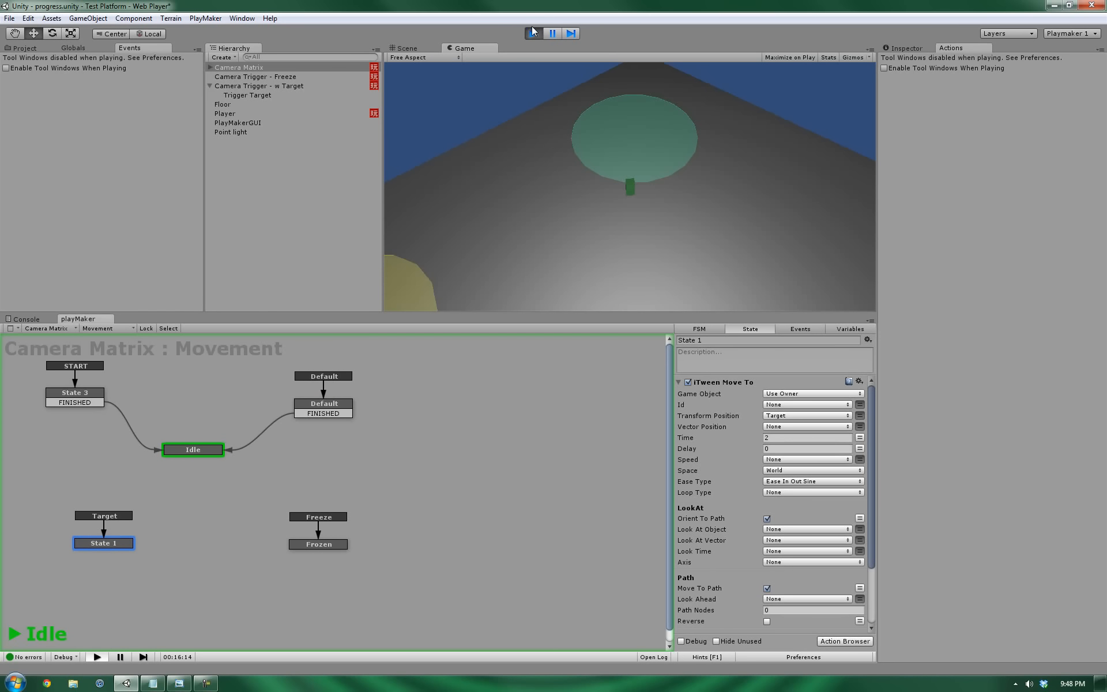
click(532, 30)
click(103, 544)
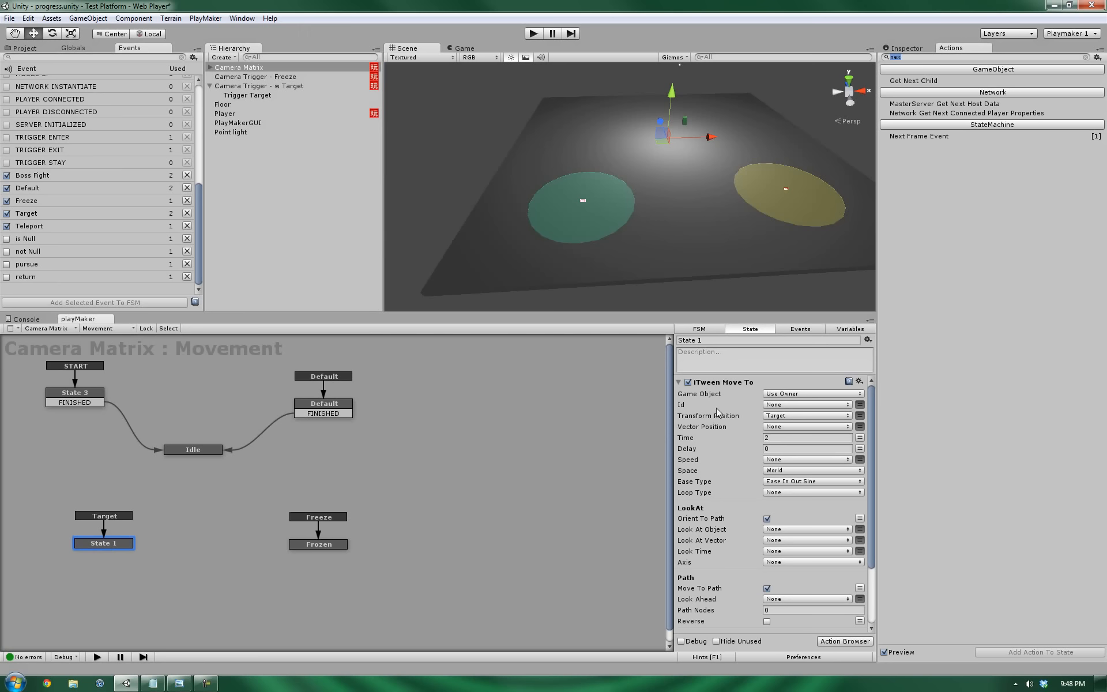
Uncheck Orient To Path in State 1's iTween Move To, then press Play to retest.
scroll(754, 435, down, 3)
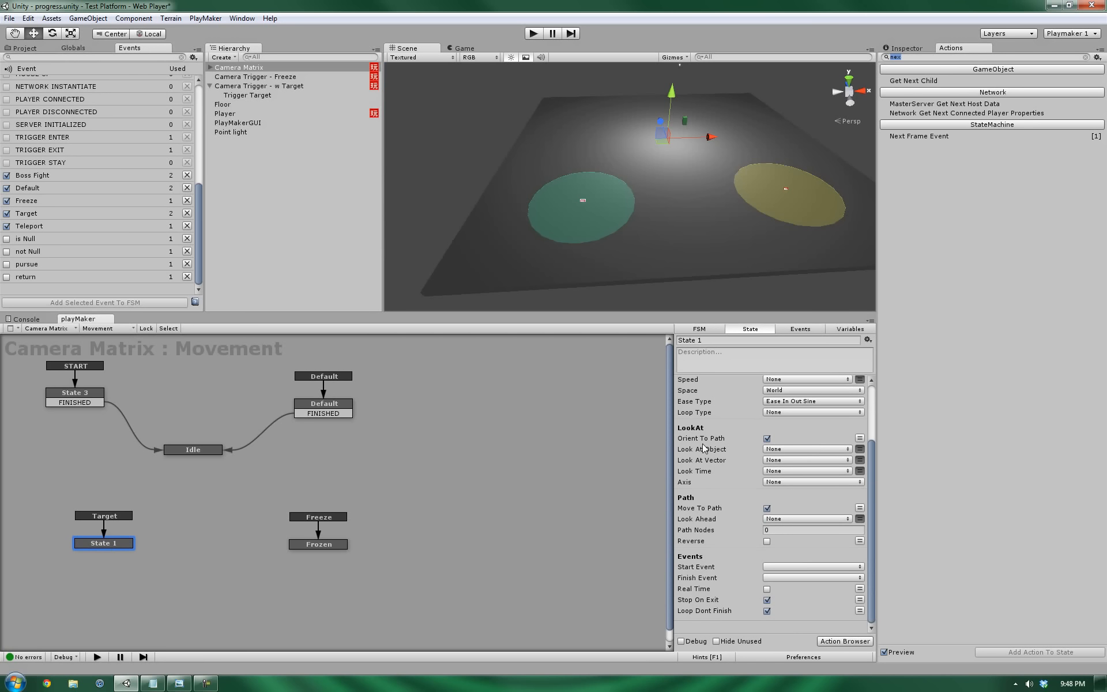
click(767, 439)
click(533, 34)
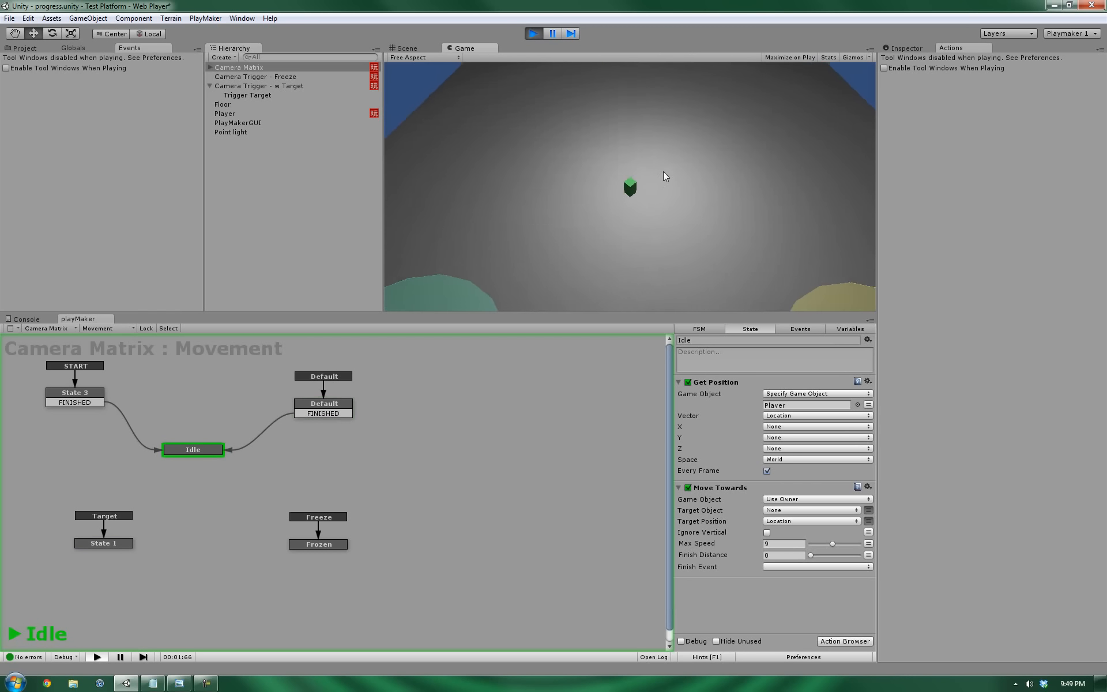
Move the cube onto and off the teal circle twice with the Left and Right arrow keys.
key(Left)
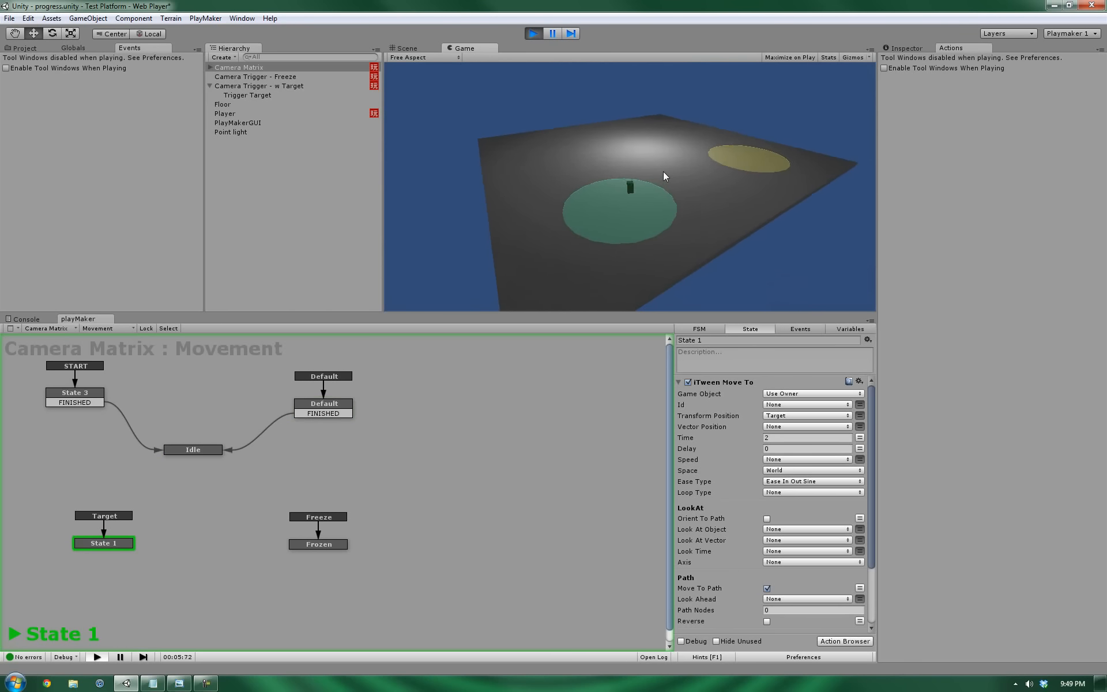
key(Right)
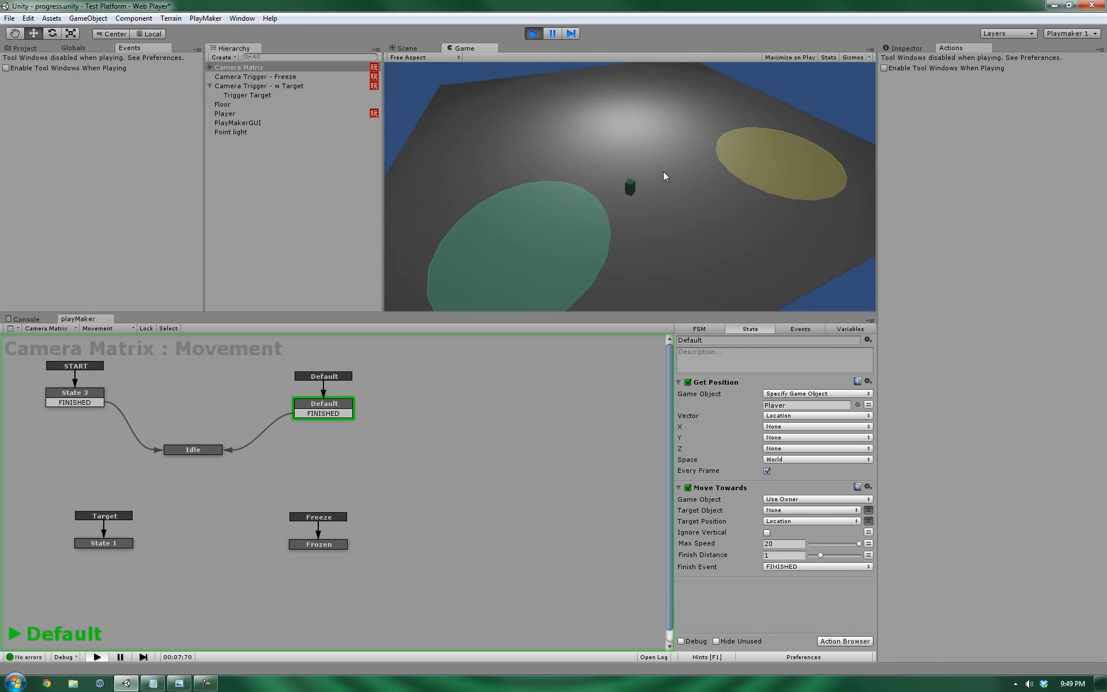
key(Left)
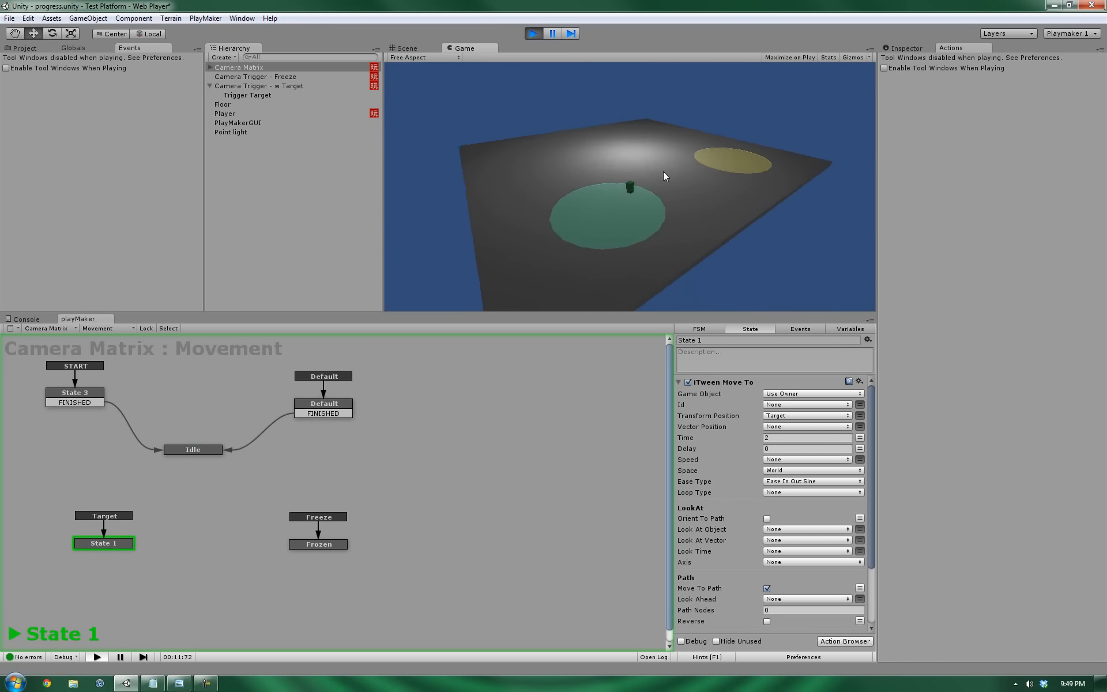
key(Right)
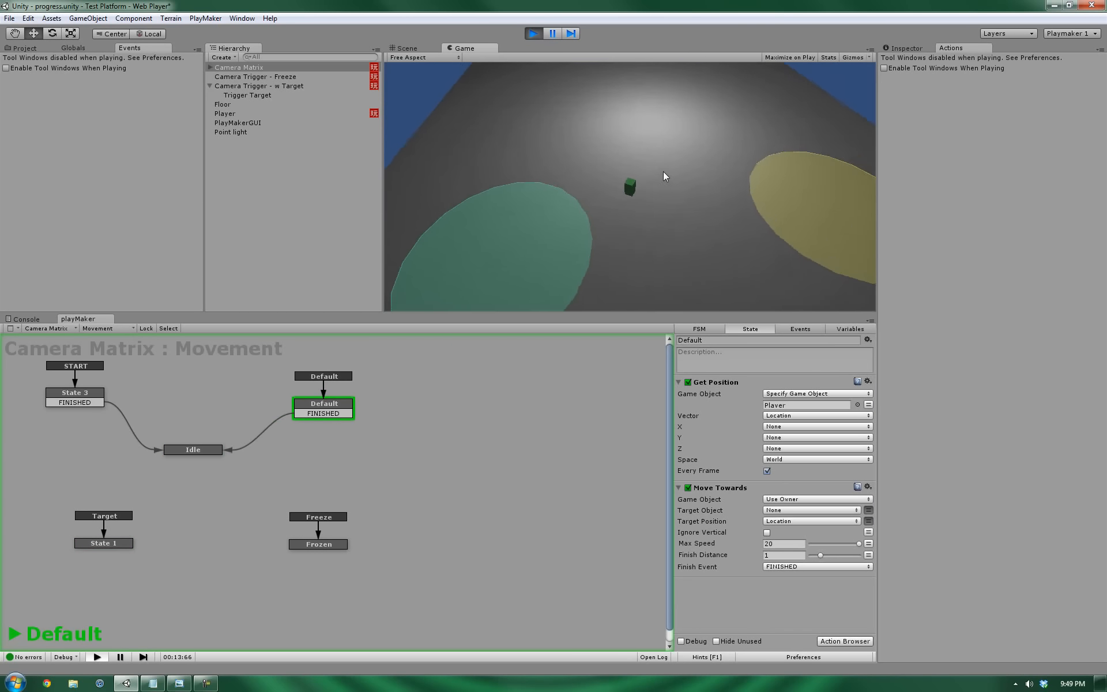